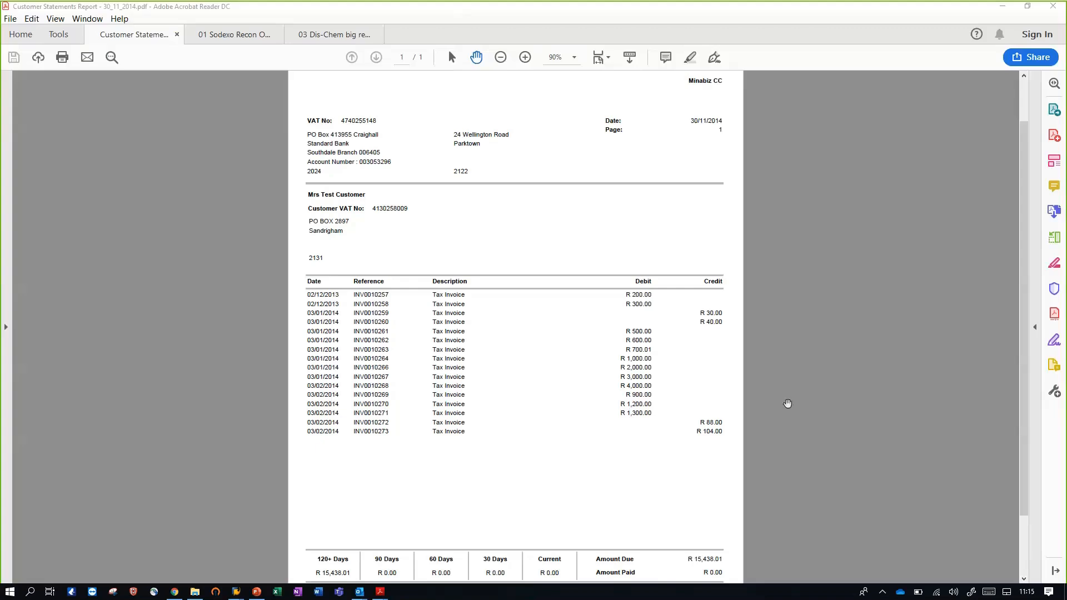
Review the supplier's PDF statement at 100% zoom, from the header details through the invoice lines to the ageing totals
scroll(777, 392, "up", 2)
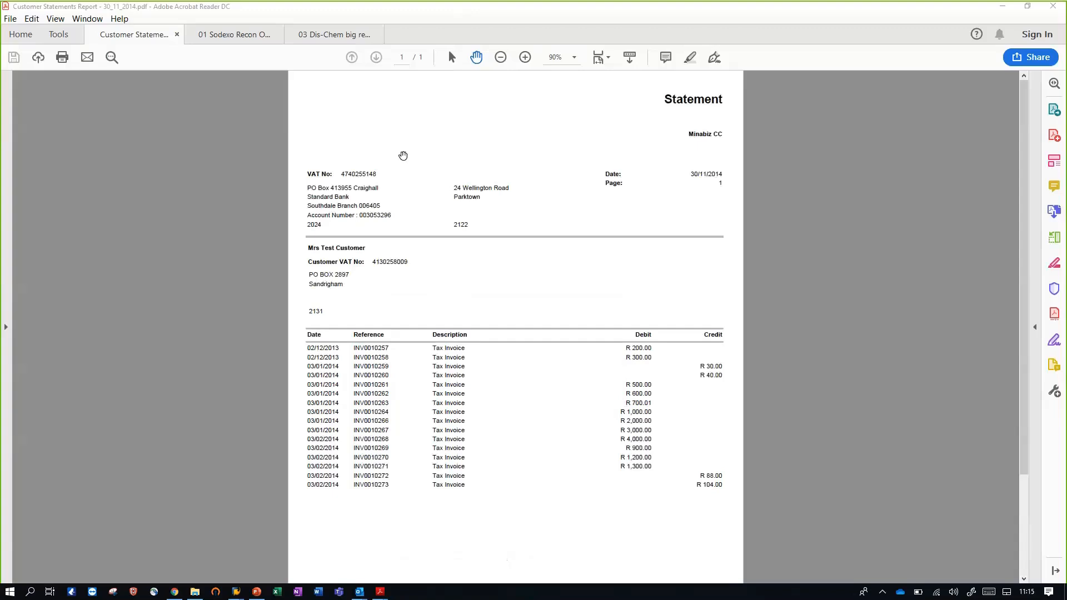
left_click(525, 57)
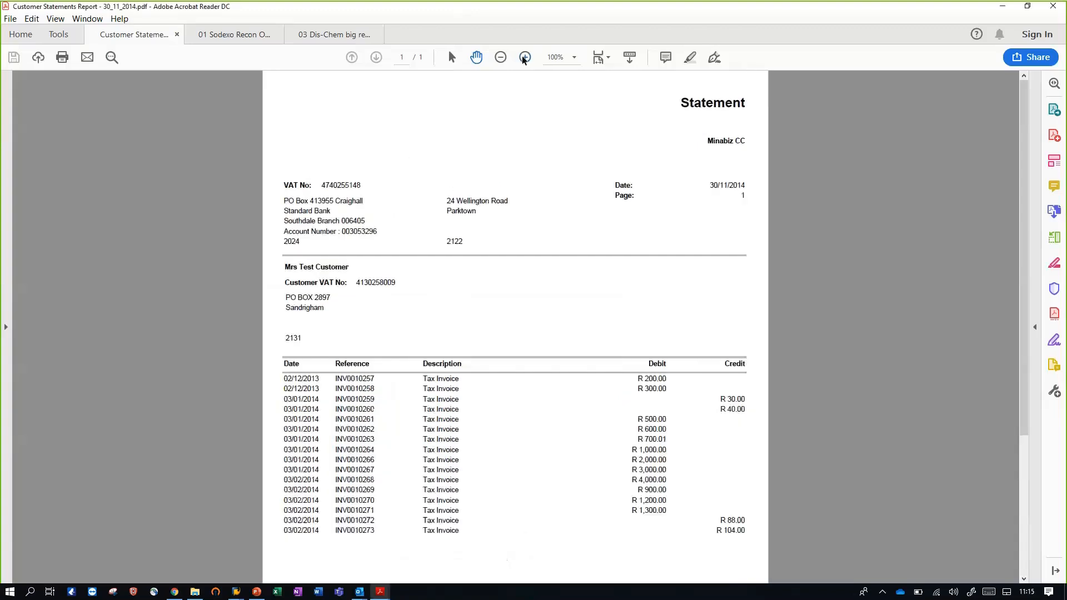
scroll(592, 289, "down", 2)
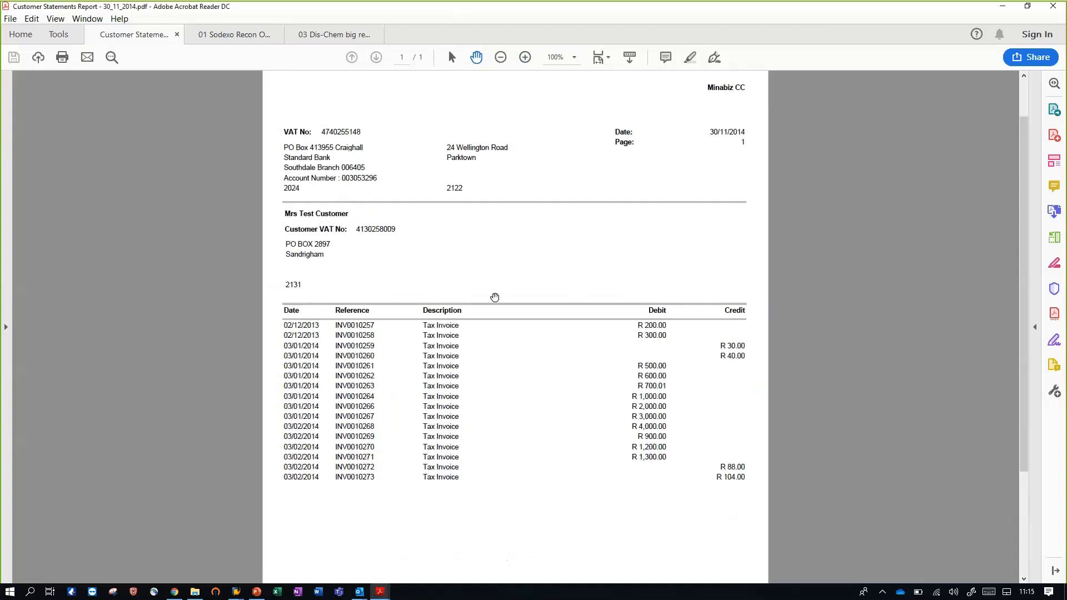
scroll(495, 298, "down", 4)
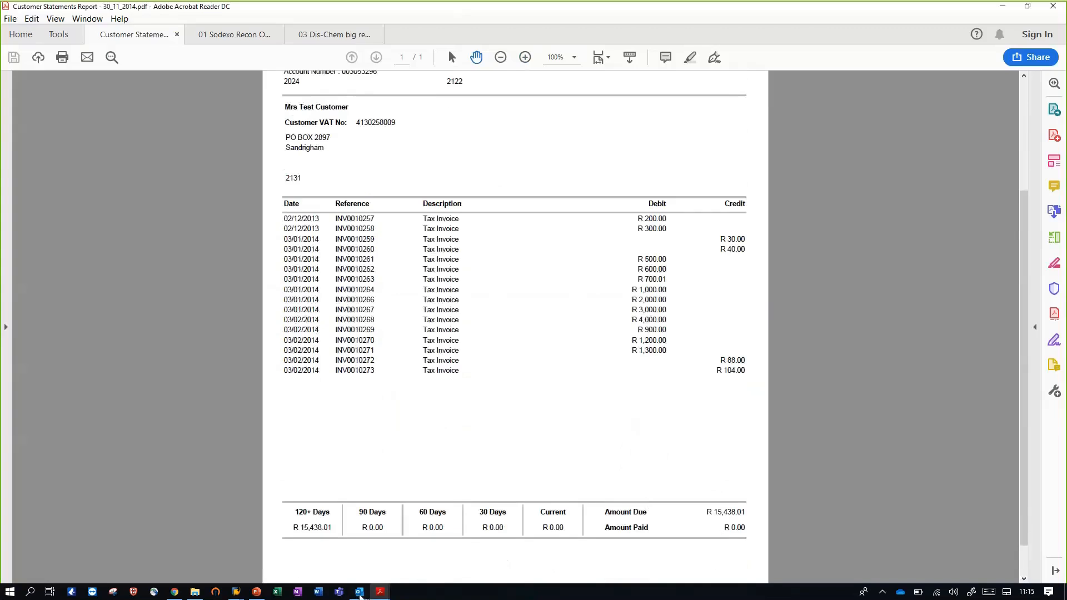
Switch to the blank Outlook message, address it to the Statements mailbox and attach Customer Statements Report - 30_11_2014.pdf
mouse_move(364, 593)
left_click(411, 536)
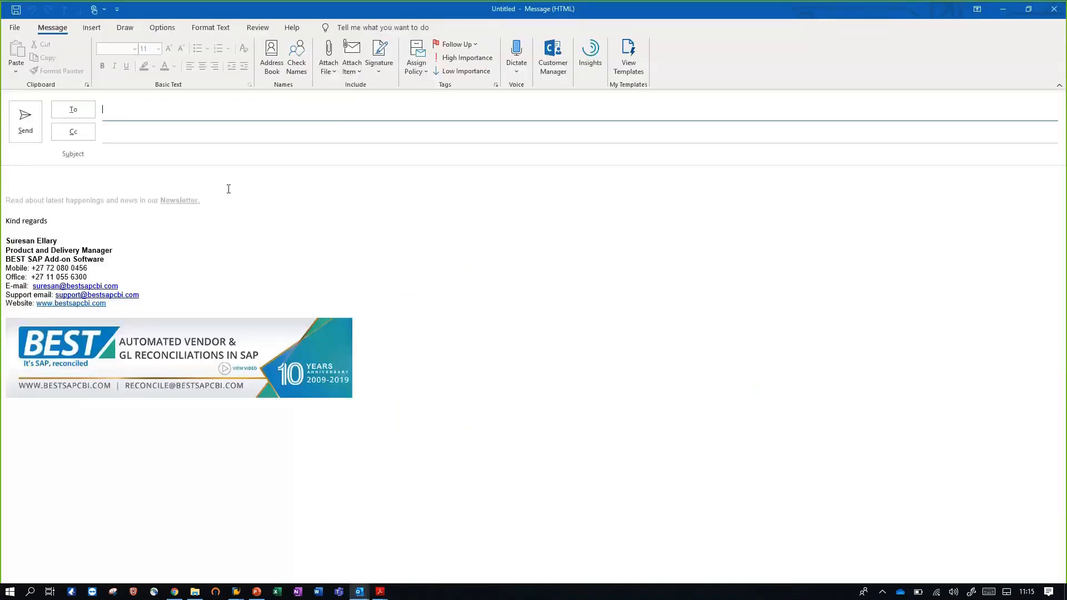
type("state")
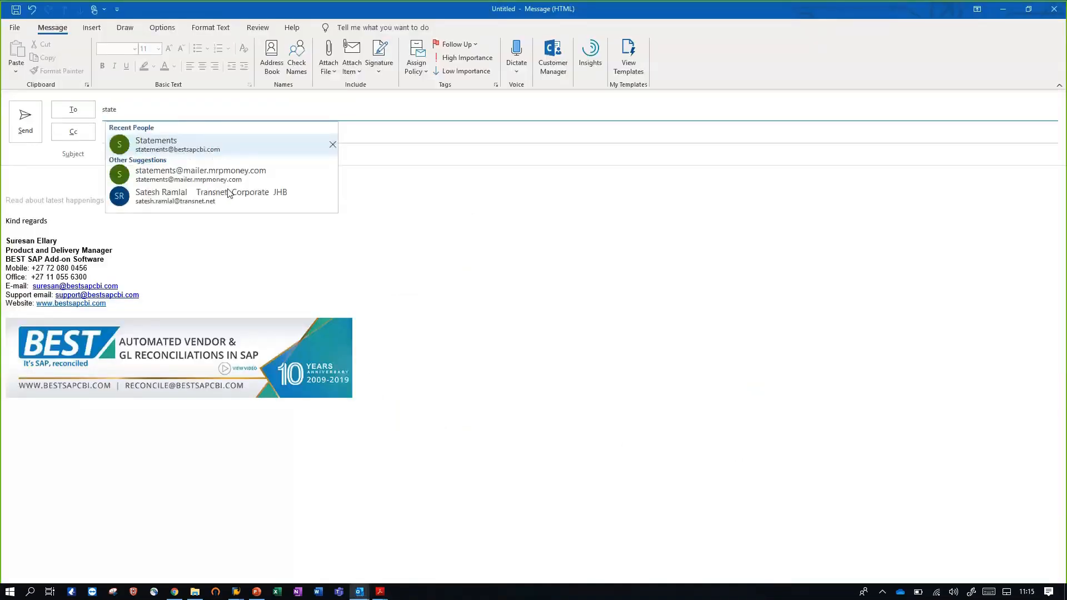
key("Tab")
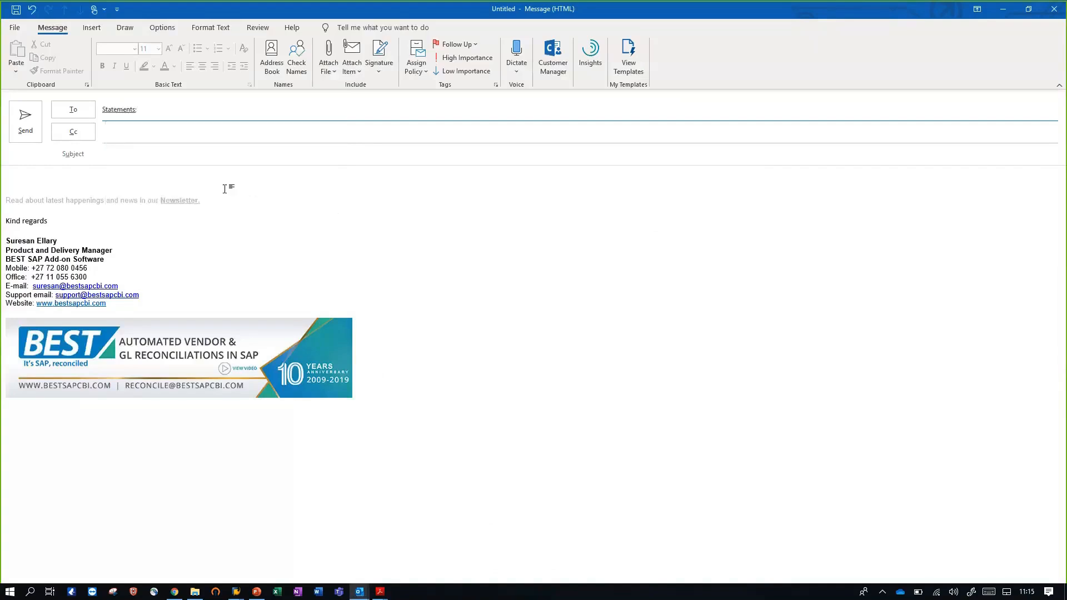
left_click(155, 183)
key("ctrl+v")
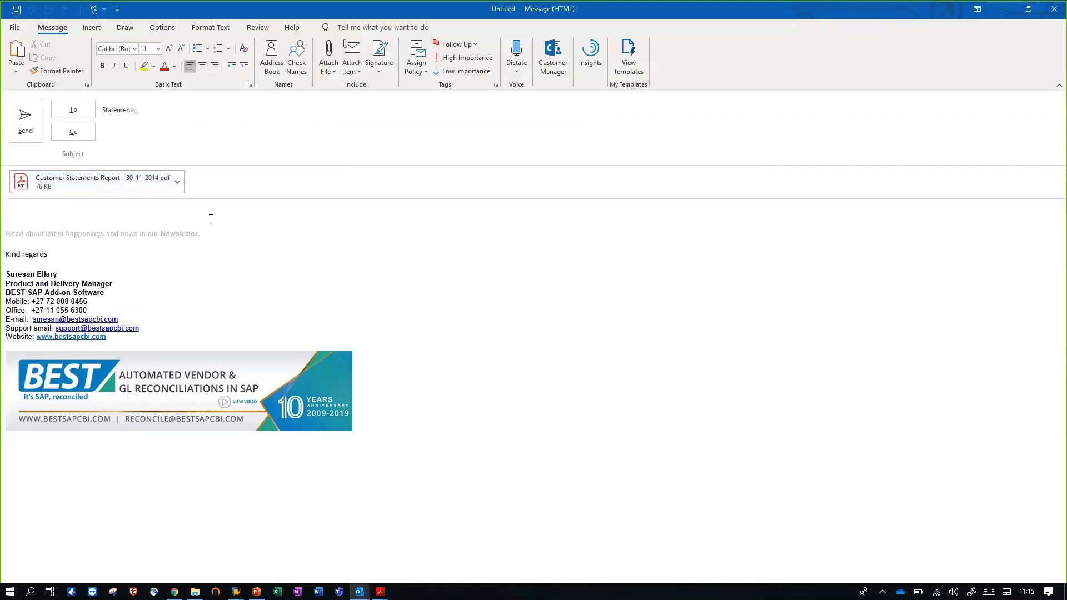
Give the e-mail the subject "Supplier Statement" and send it
left_click(171, 155)
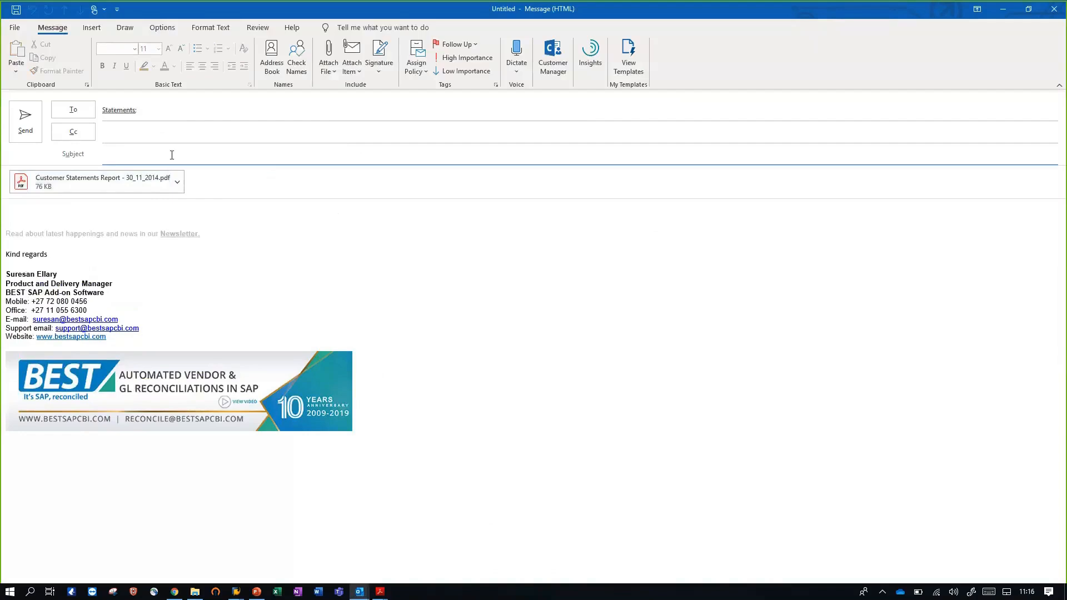
type("Supplier Statement")
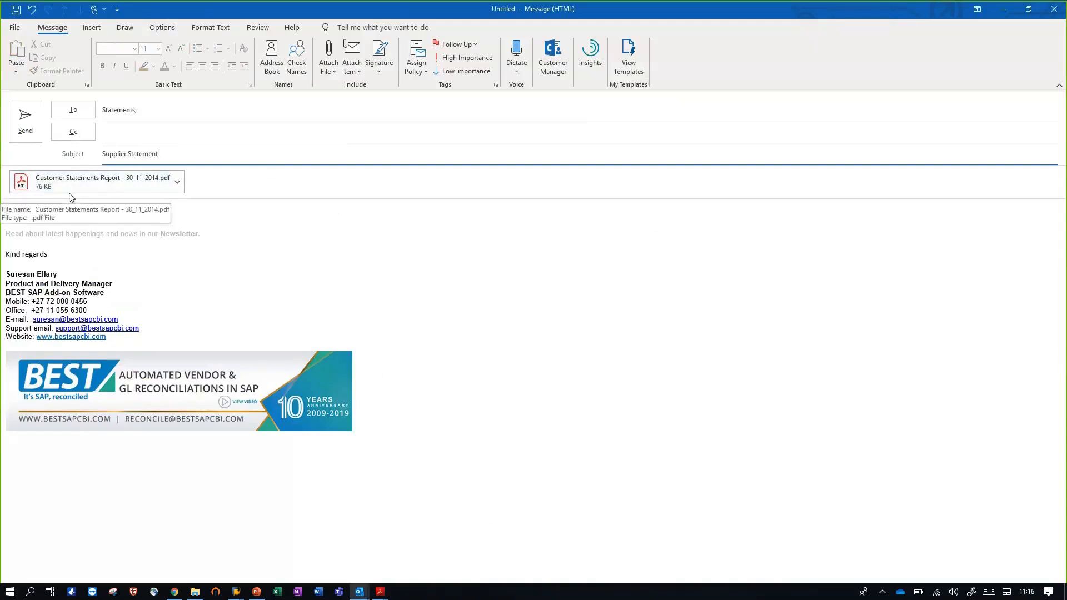
left_click(20, 123)
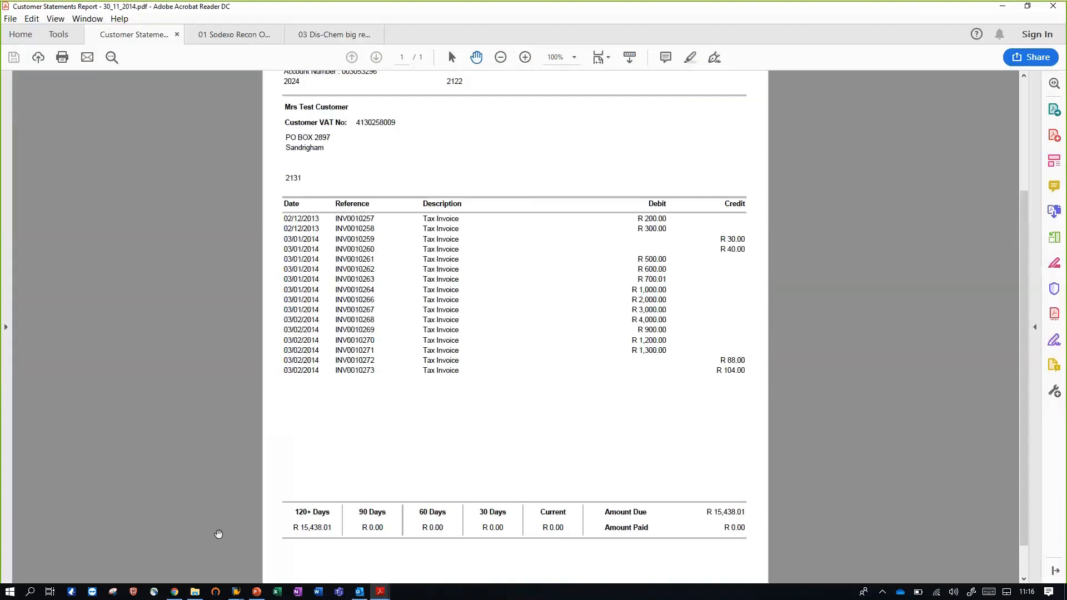
Switch to SAP and run Online Statement Capture for company code 29, statement sub number BEST0001 and statement date 31.08.2018
left_click(236, 593)
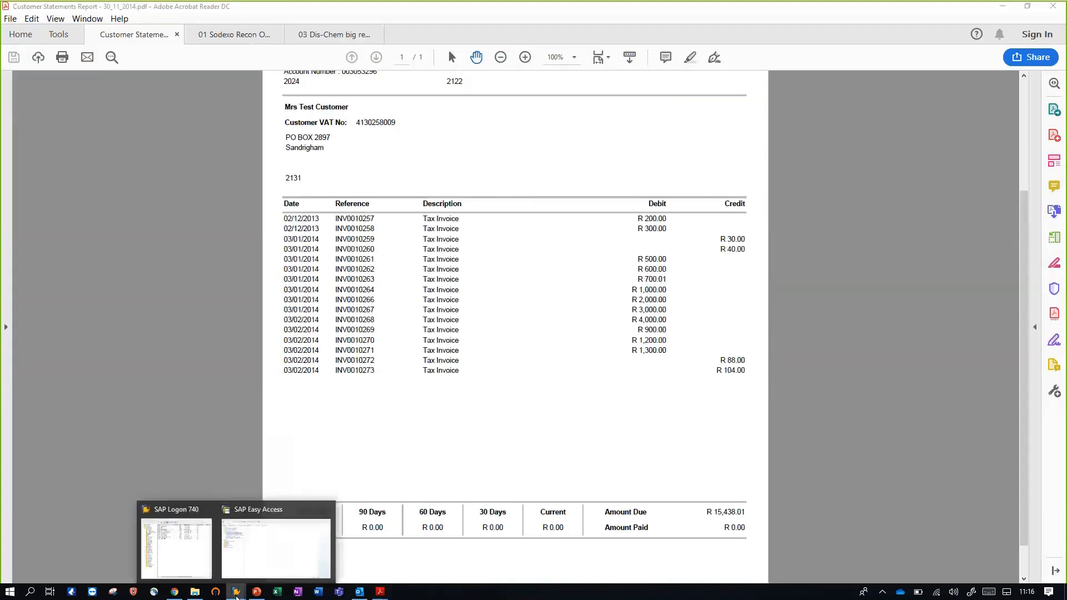
left_click(259, 560)
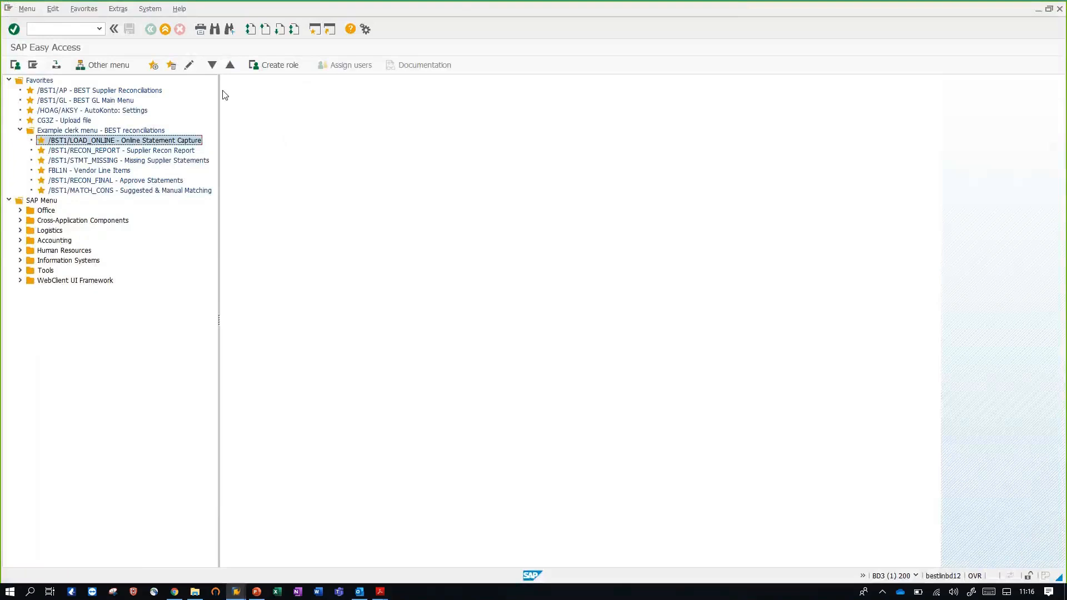
double_click(156, 144)
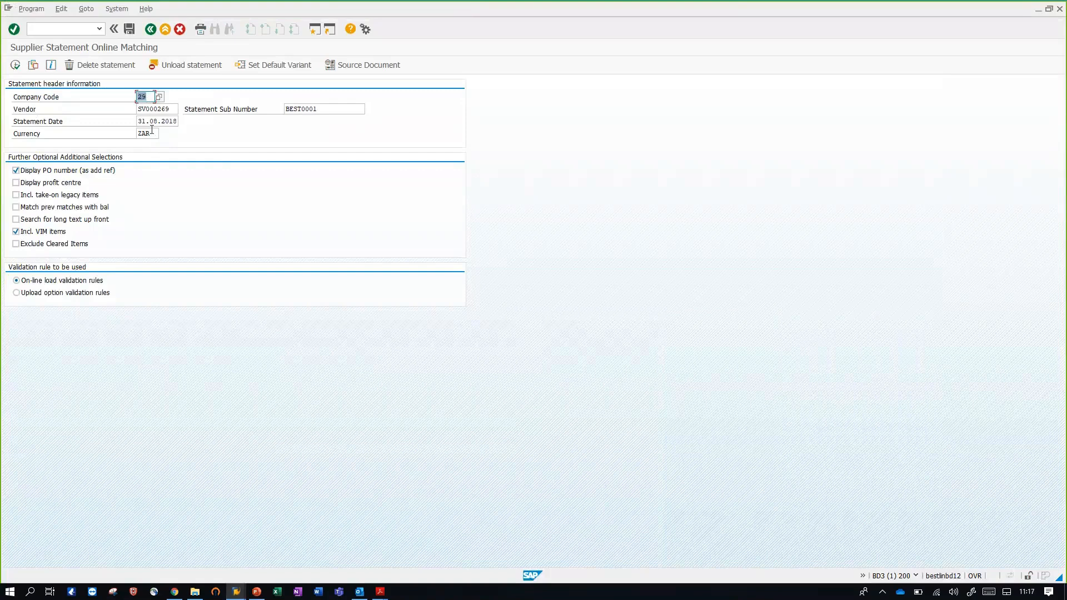
left_click(152, 131)
left_click(337, 108)
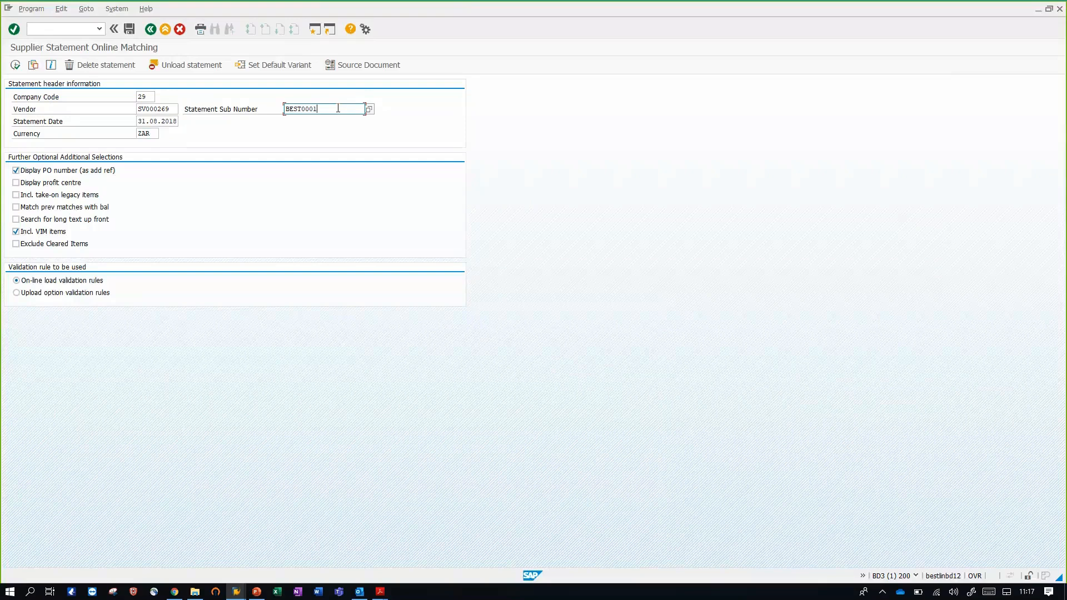
left_click(15, 66)
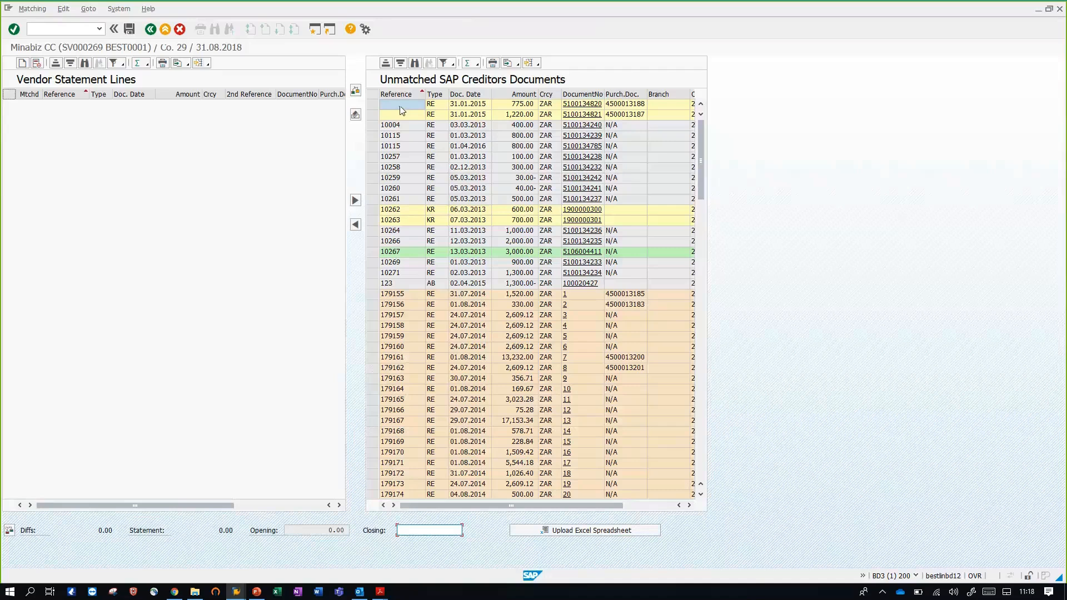
Examine the unmatched SAP creditors documents, including the lines with references 10257 to 10267
left_click(400, 168)
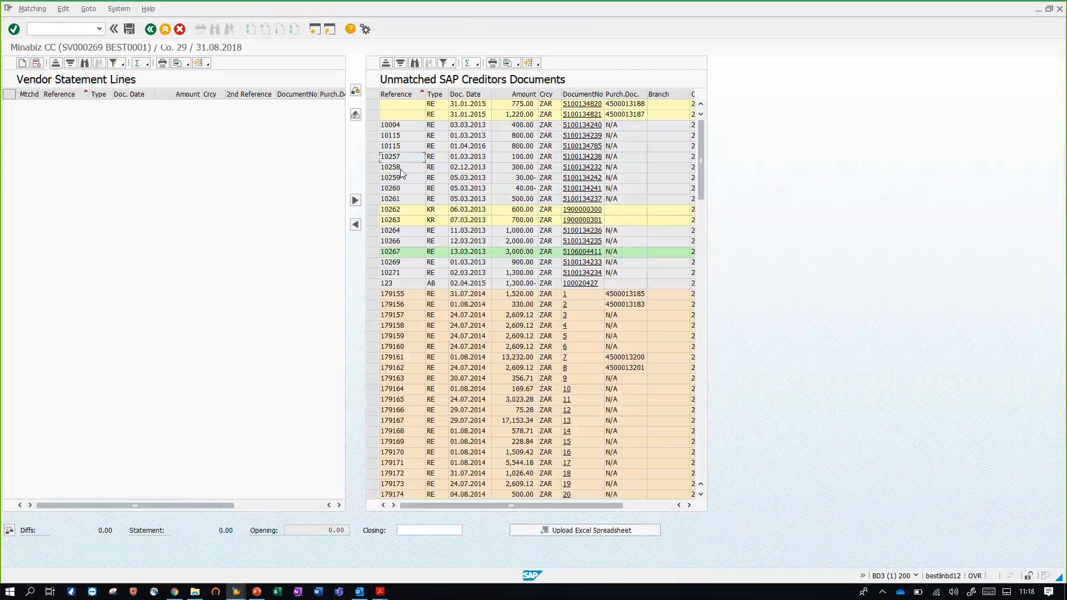
left_click(401, 181)
left_click(405, 253)
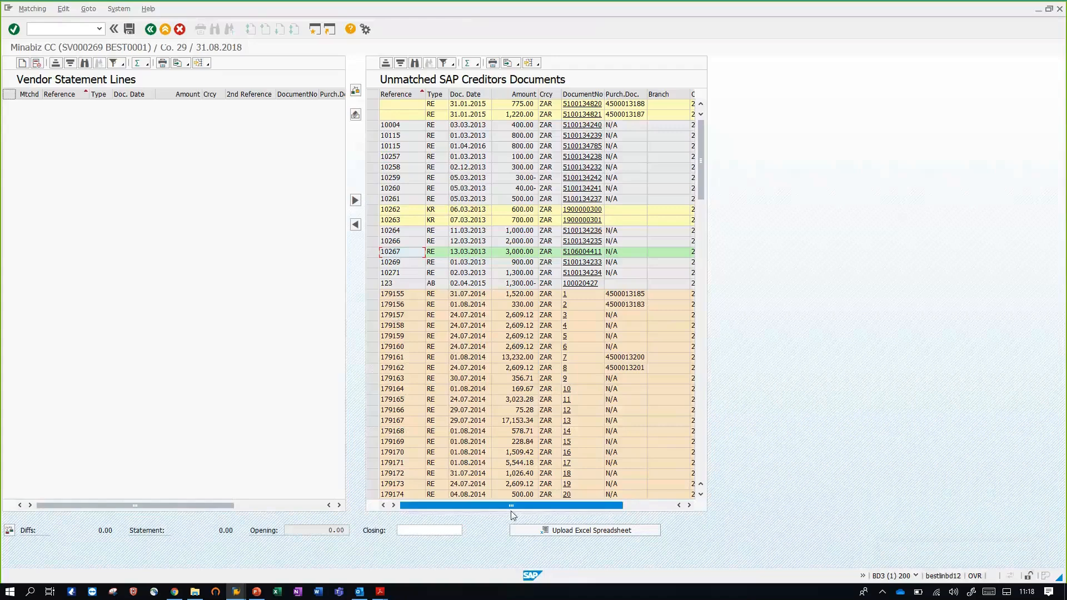
Upload the vendor statement lines from the Excel file SV000269 - 20180831.xlsx in the BEST Demo folder
left_click(534, 528)
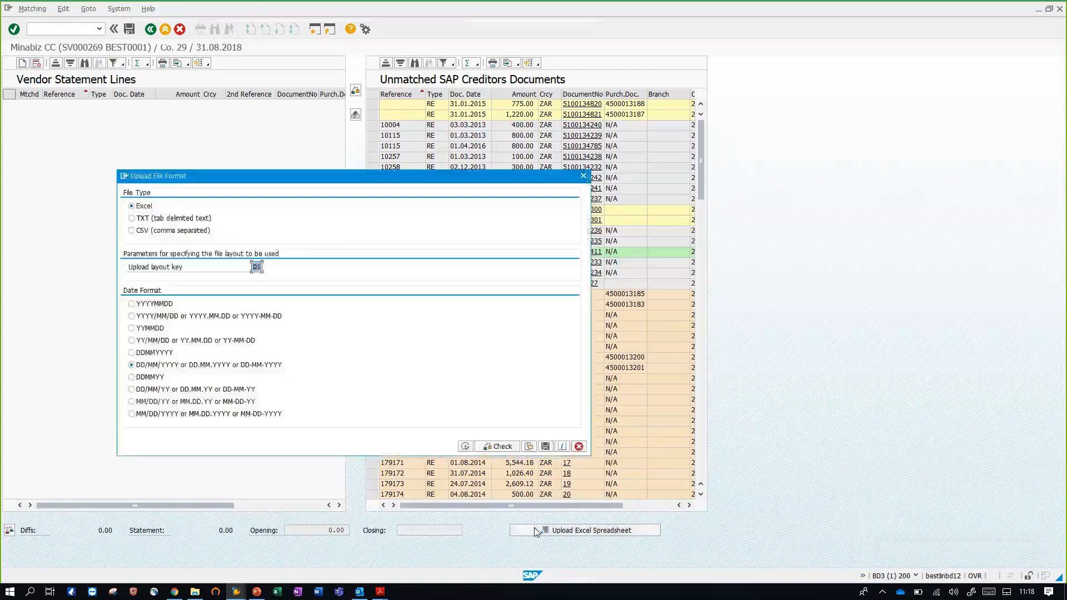
left_click(468, 447)
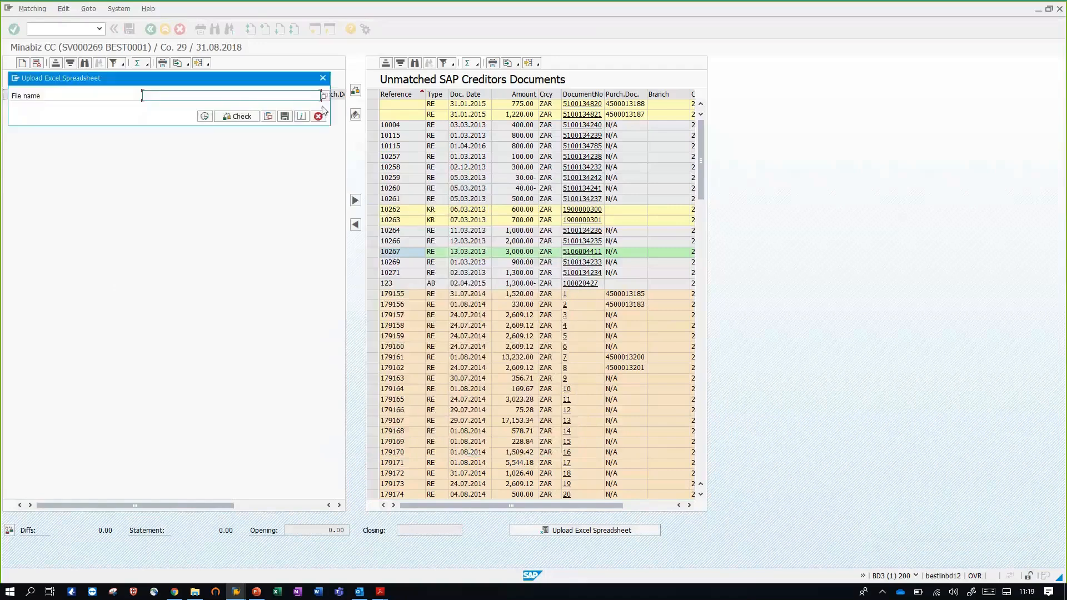
left_click(324, 98)
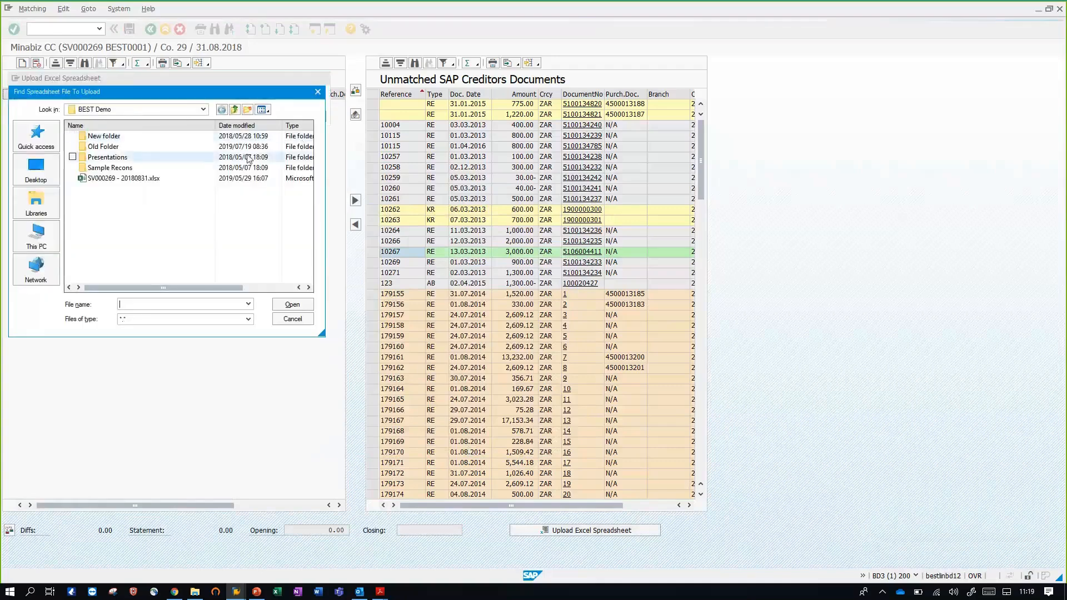
double_click(164, 177)
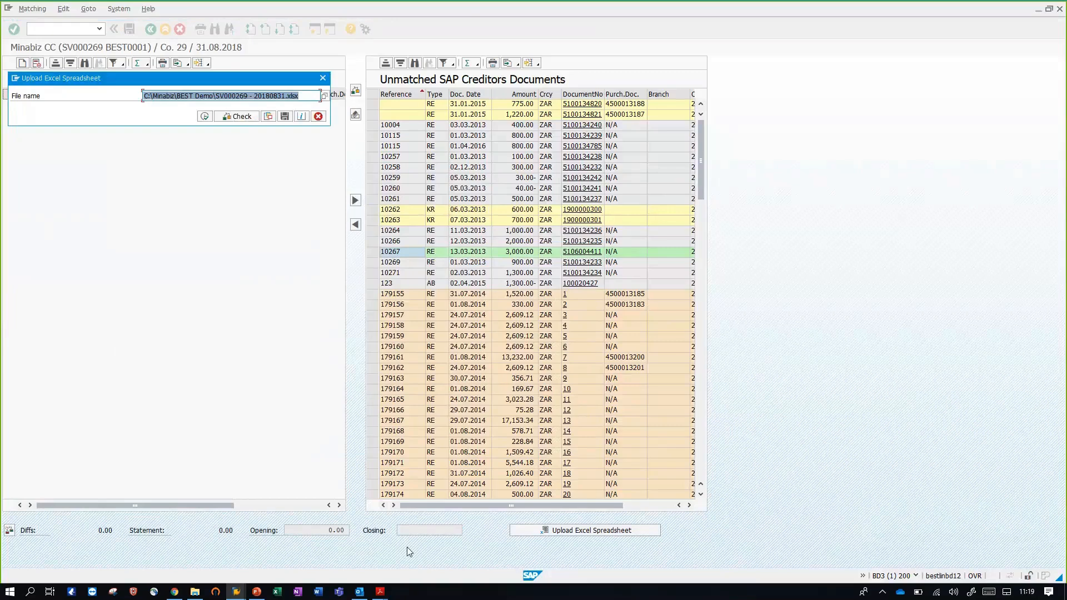
left_click(208, 118)
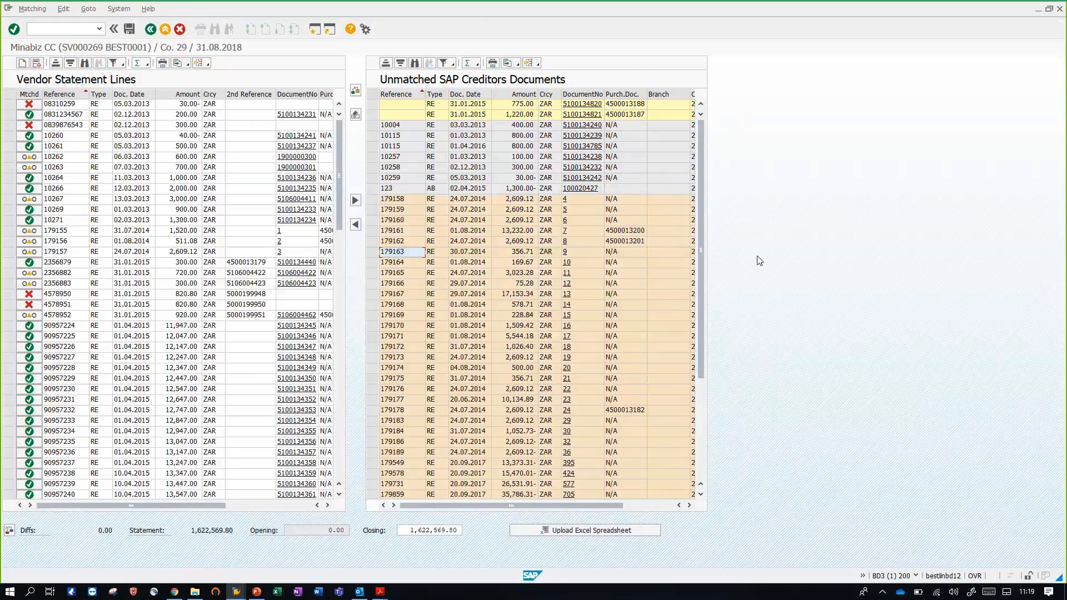
Load the matched vendor statement, confirming the load, and return to the SAP Easy Access menu
left_click(411, 529)
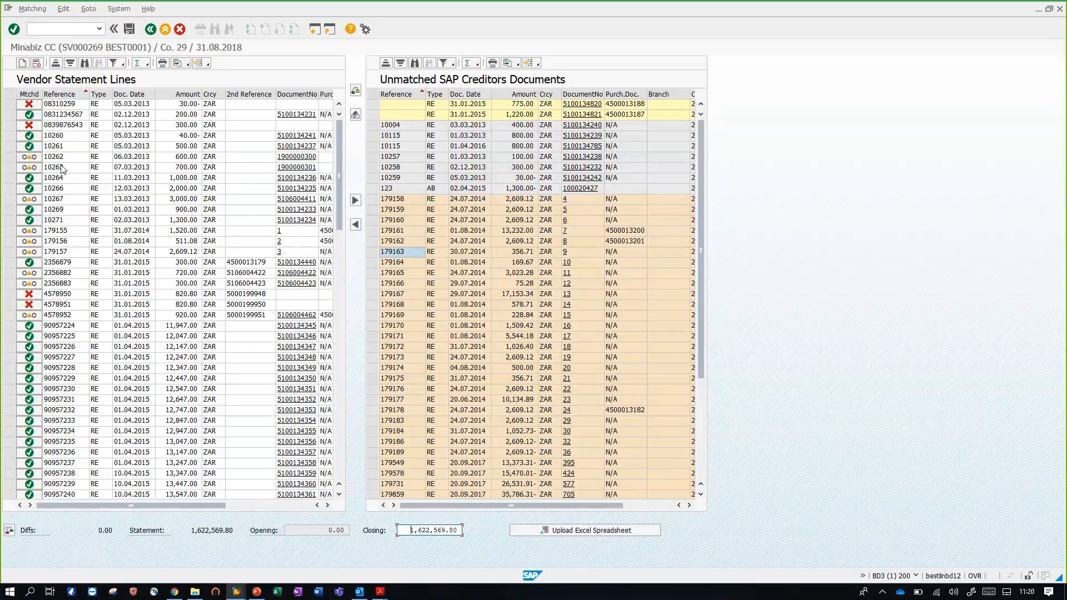
left_click(356, 115)
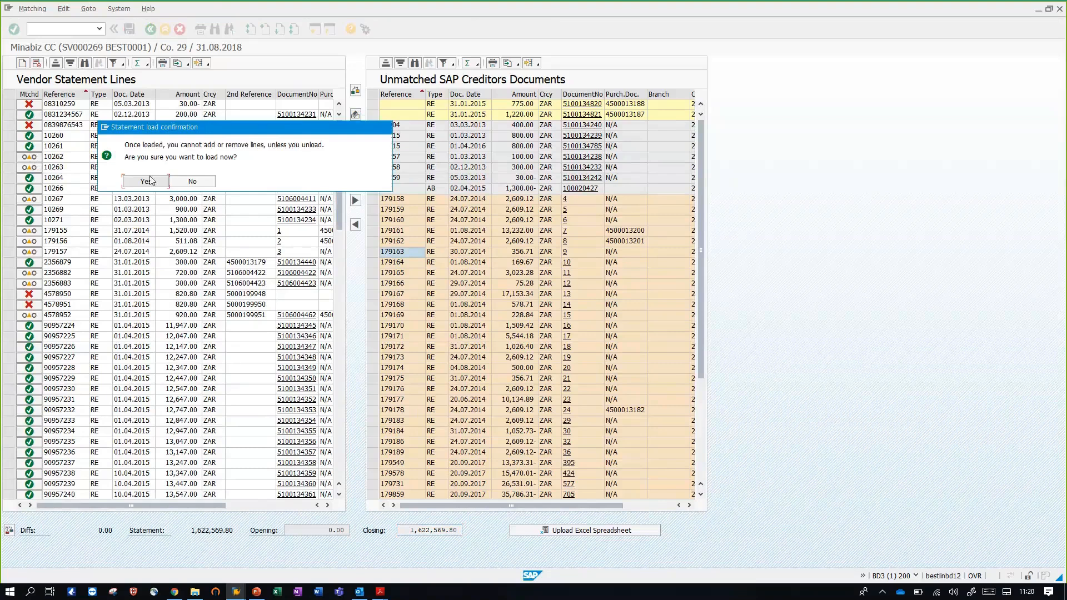
left_click(148, 181)
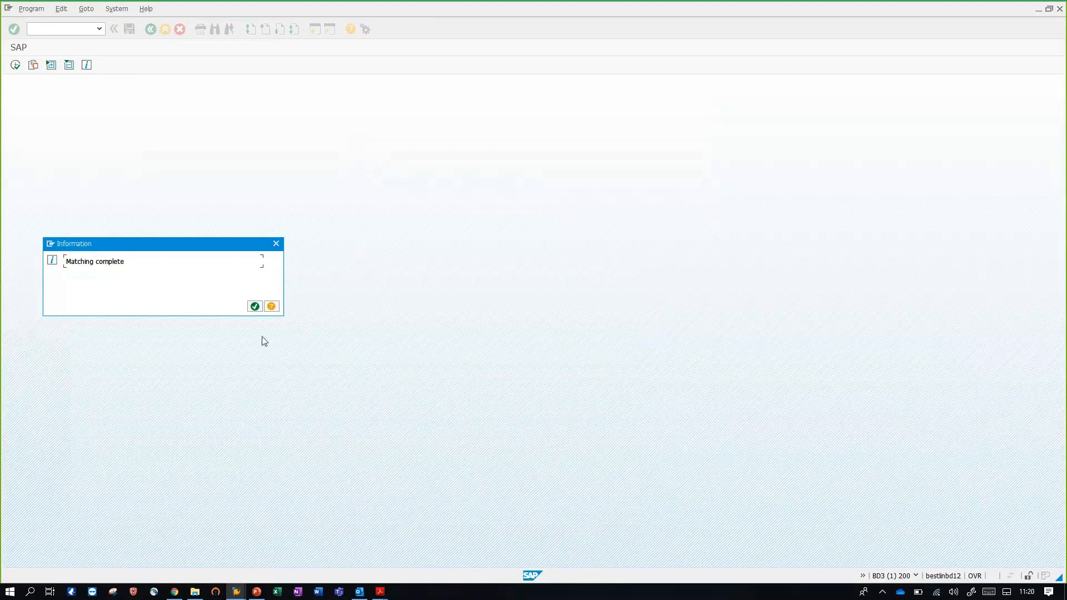
left_click(254, 307)
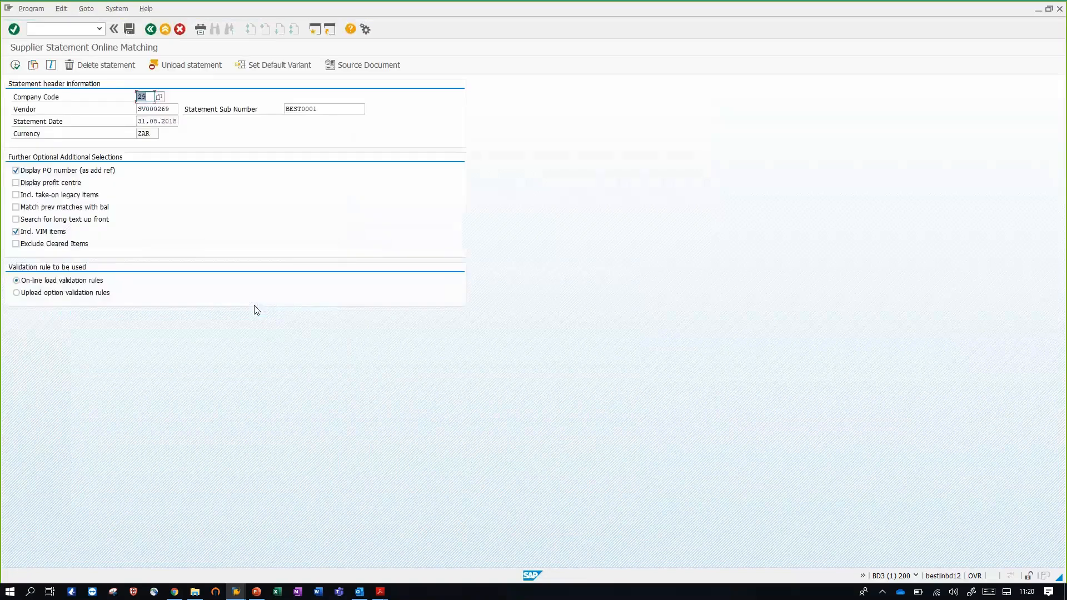
left_click(151, 30)
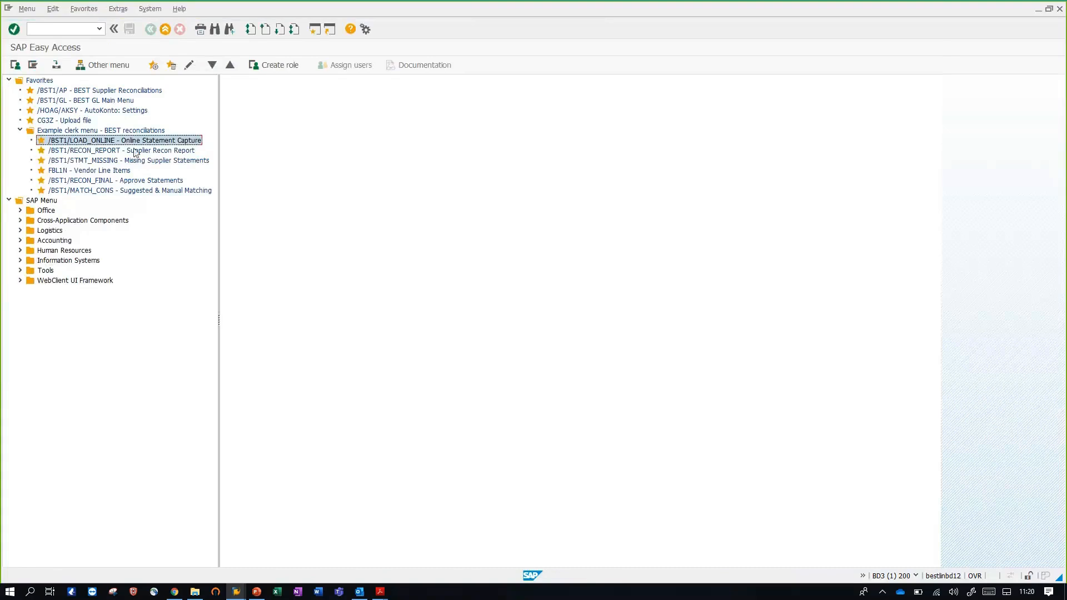
Run the Supplier Recon Report for vendor SV000269 in company code 29 with the current reconciliation type
left_click(124, 154)
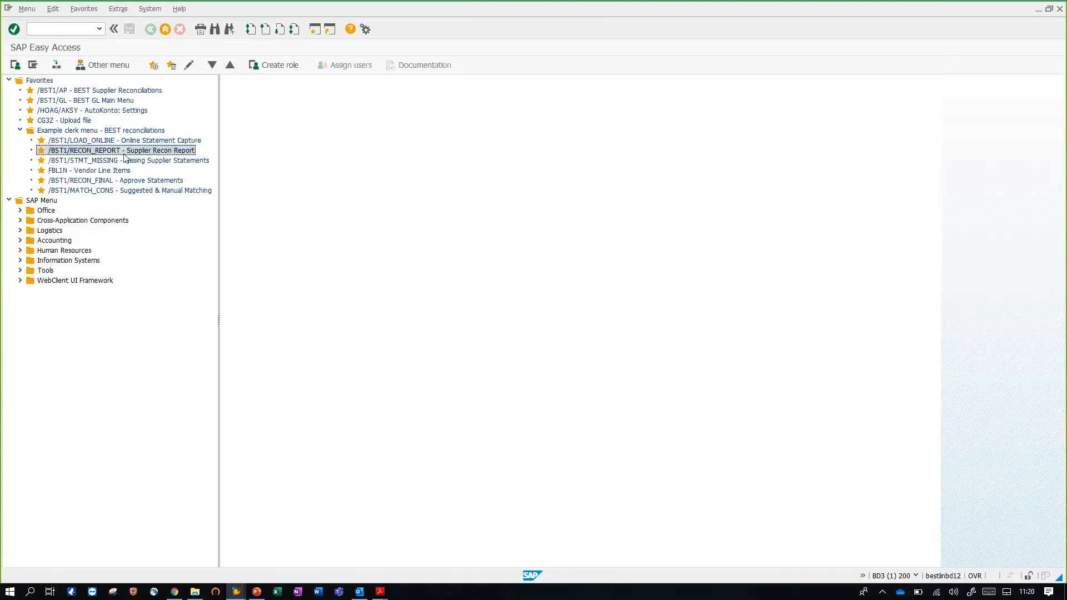
double_click(124, 154)
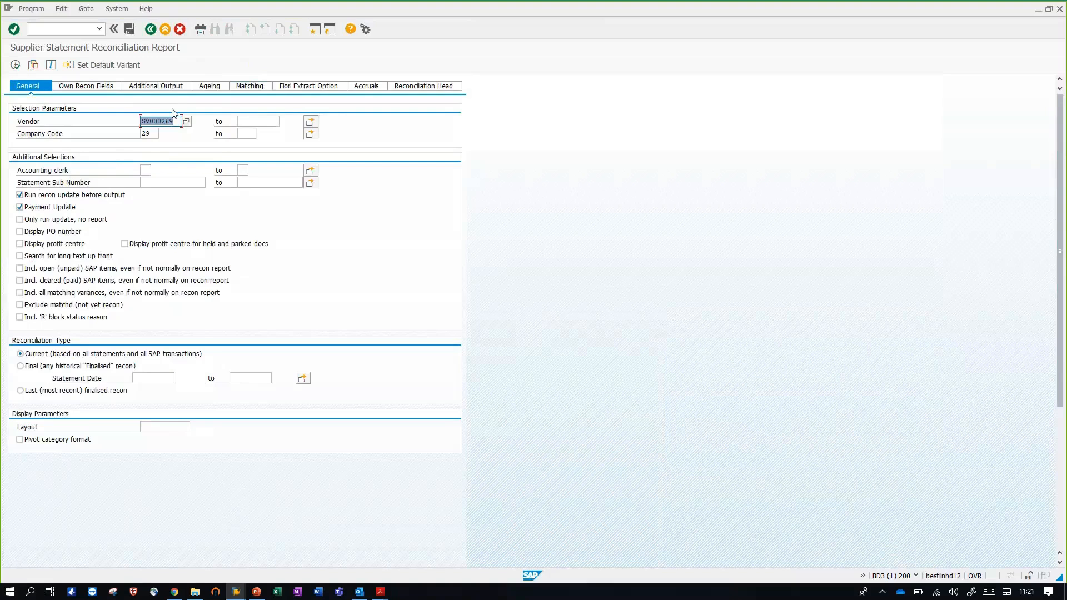
left_click(15, 65)
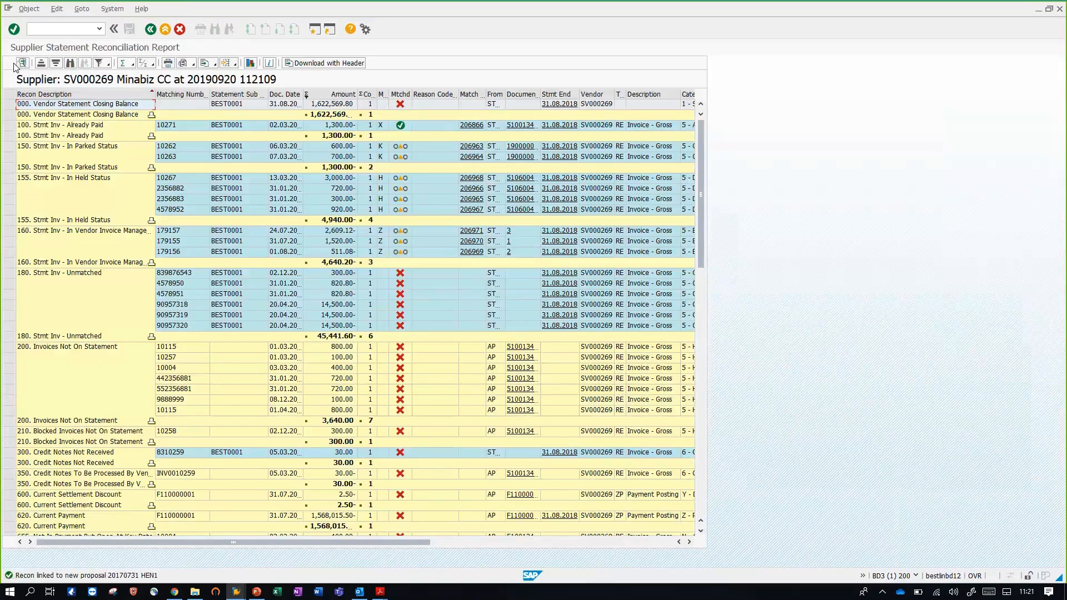
Examine the report's recon descriptions, the vendor statement closing balance and the already paid statement invoice
left_click(71, 96)
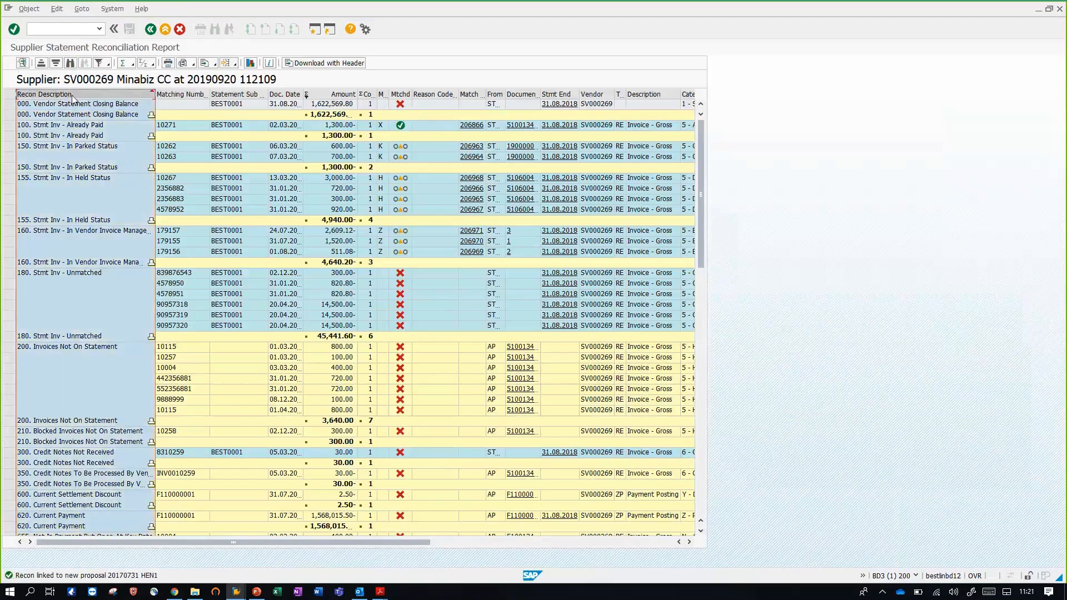
left_click(74, 105)
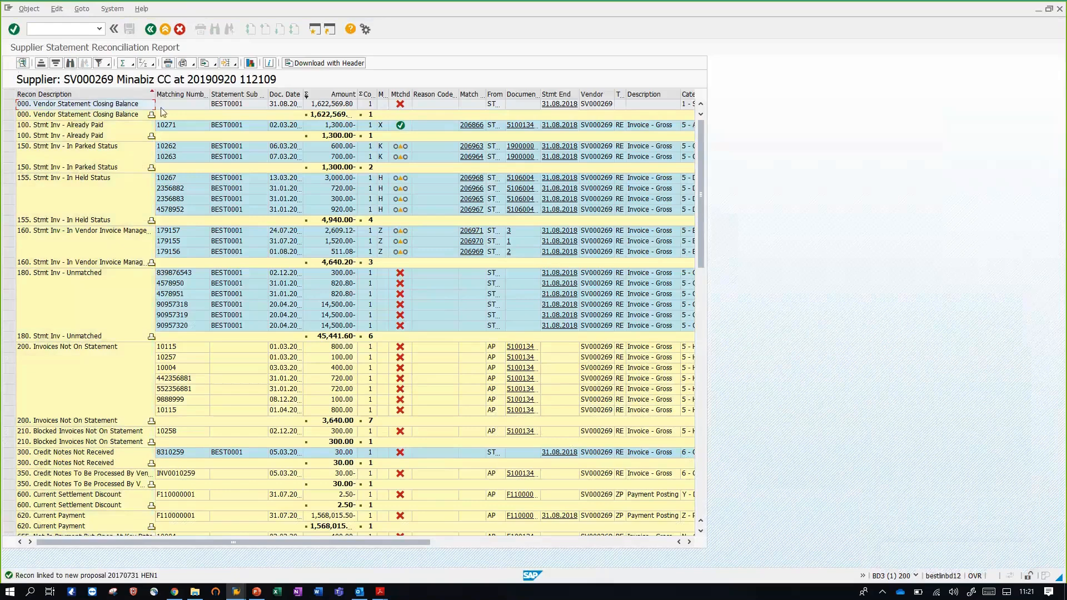
left_click(325, 107)
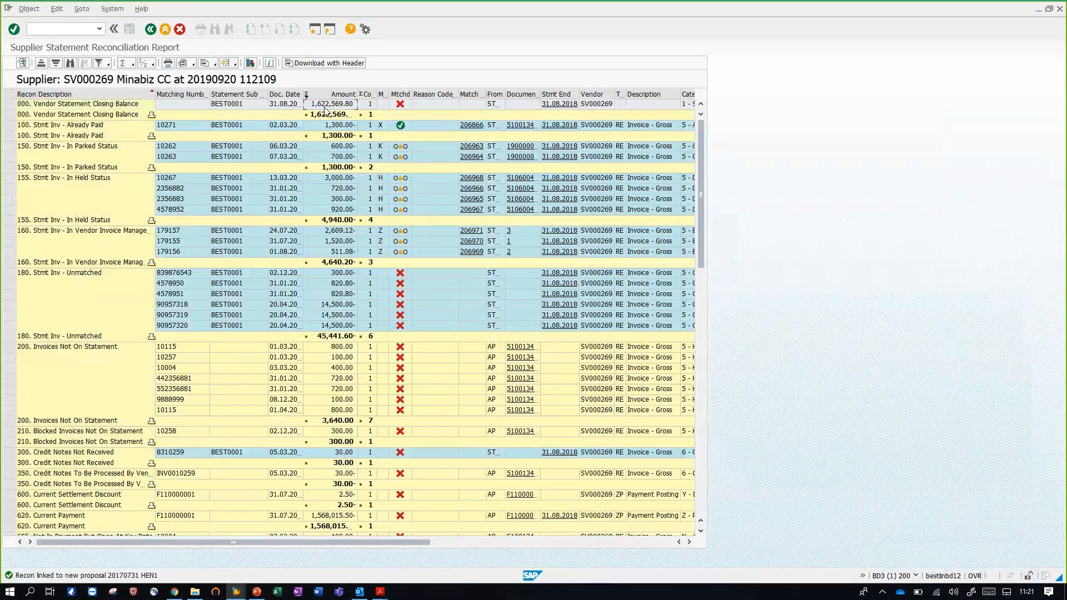
left_click(89, 126)
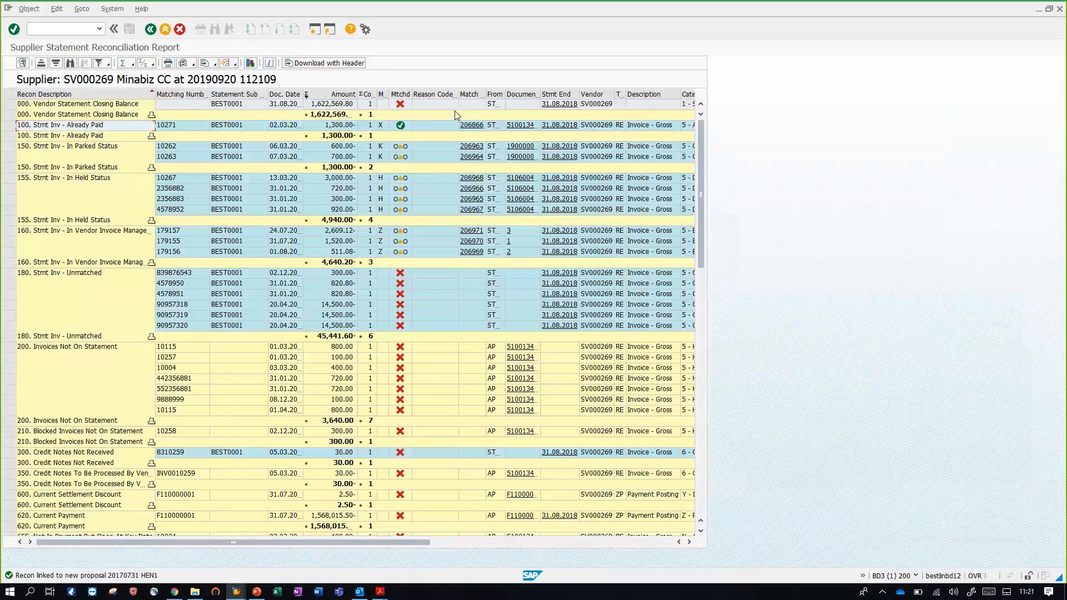
Open the already paid statement invoice's accounting document, check the clearing date and clearing document on its vendor line item, and return to the report
left_click(521, 125)
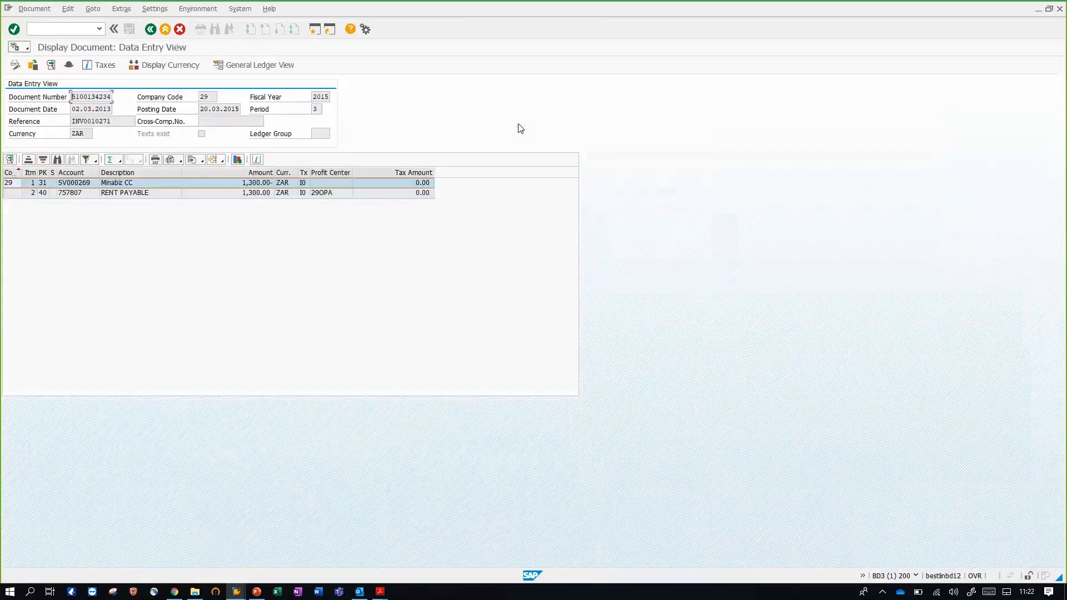
left_click(141, 184)
double_click(141, 184)
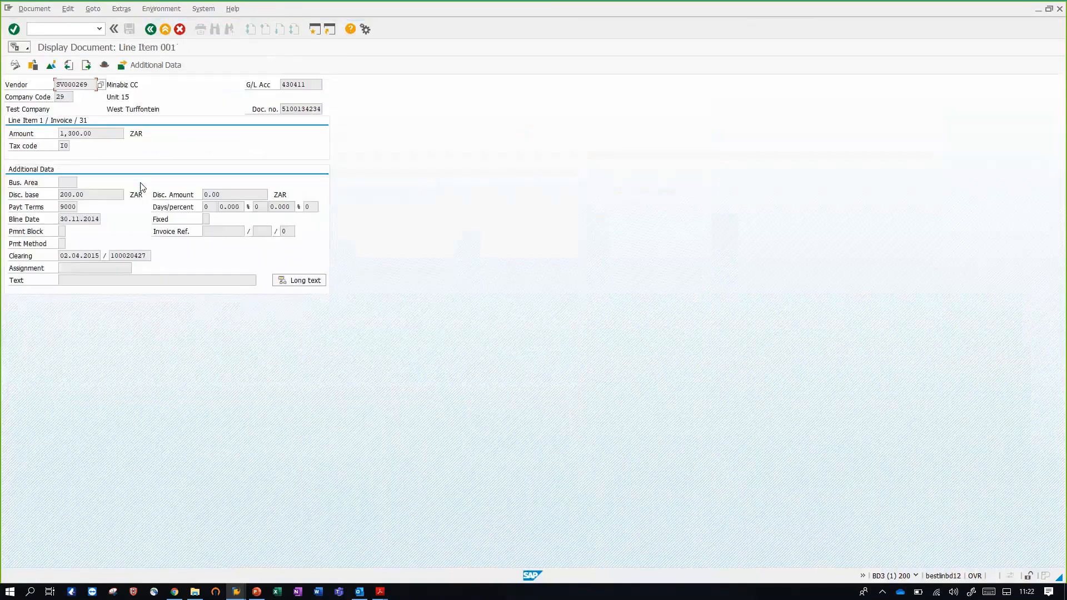
left_click(98, 255)
left_click(143, 255)
left_click(150, 30)
left_click(150, 30)
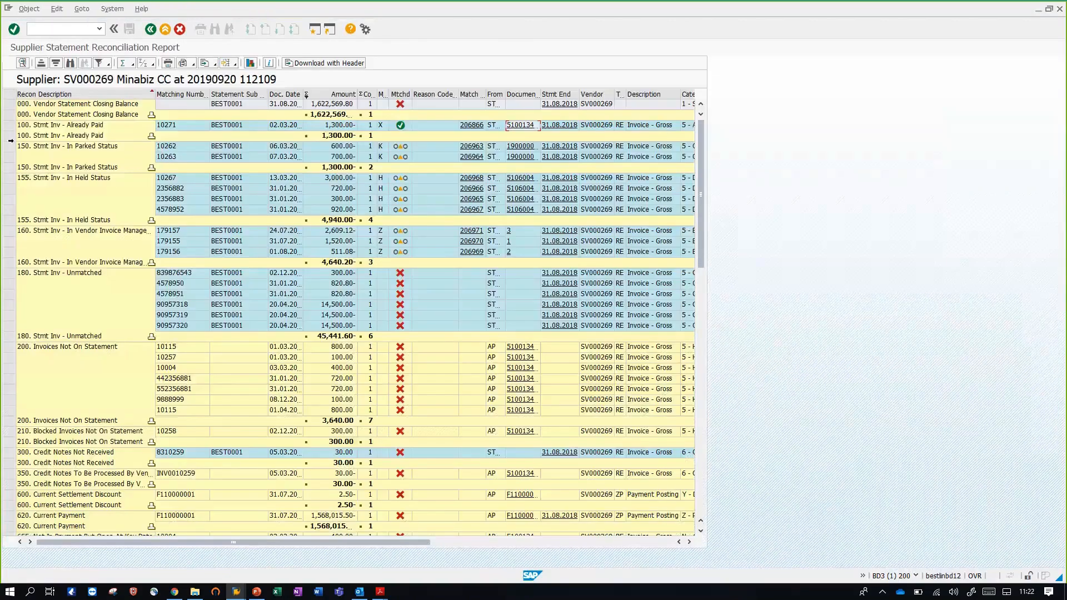
Examine the statement invoices in parked status, held status and Vendor Invoice Management, and the unmatched ones
left_click_drag(9, 147, 10, 263)
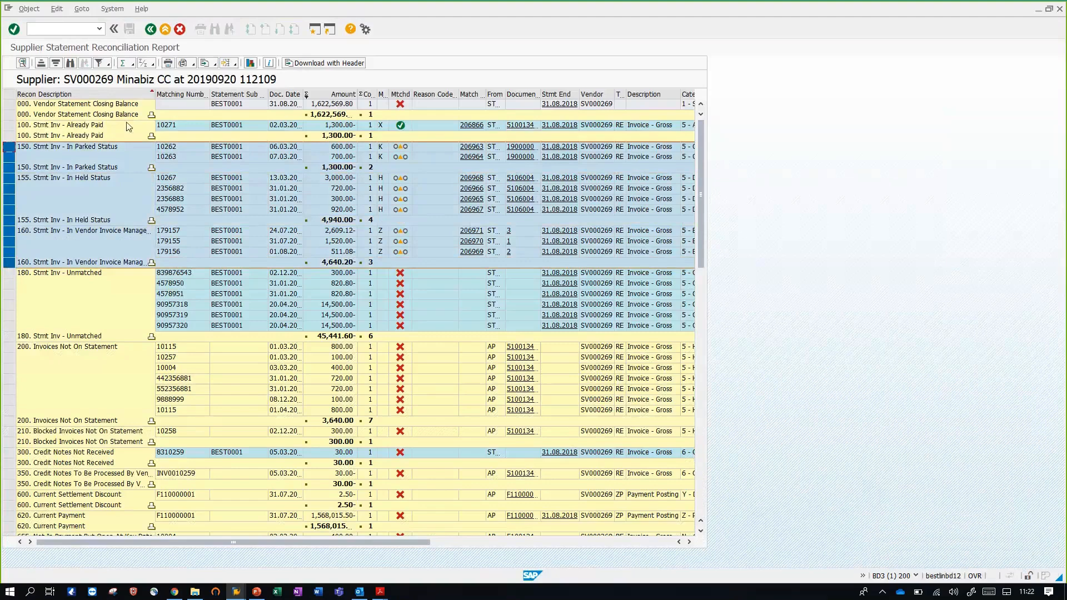
left_click(87, 148)
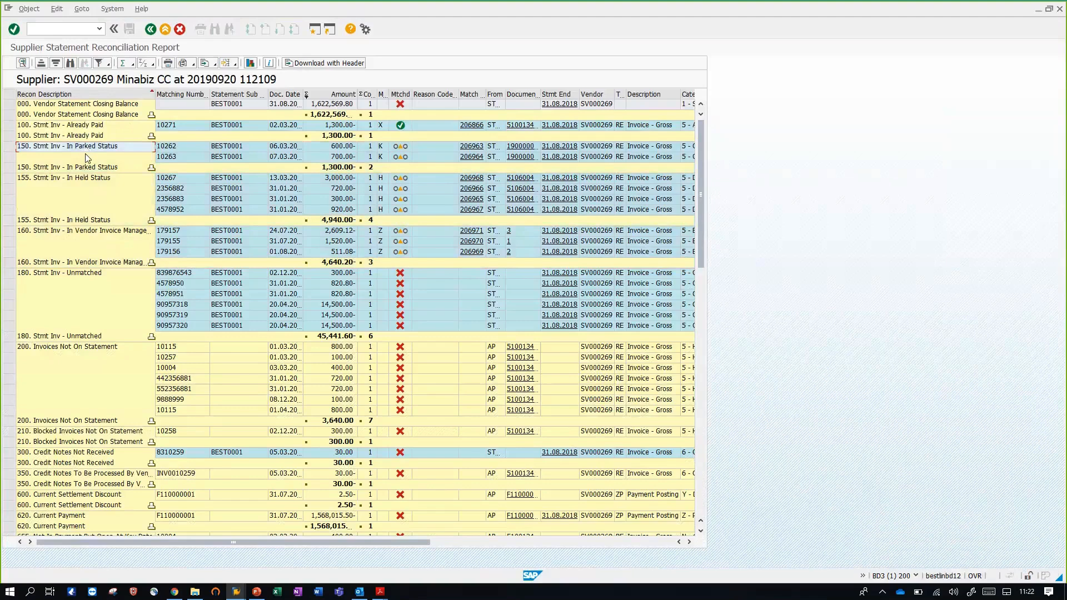
left_click(82, 179)
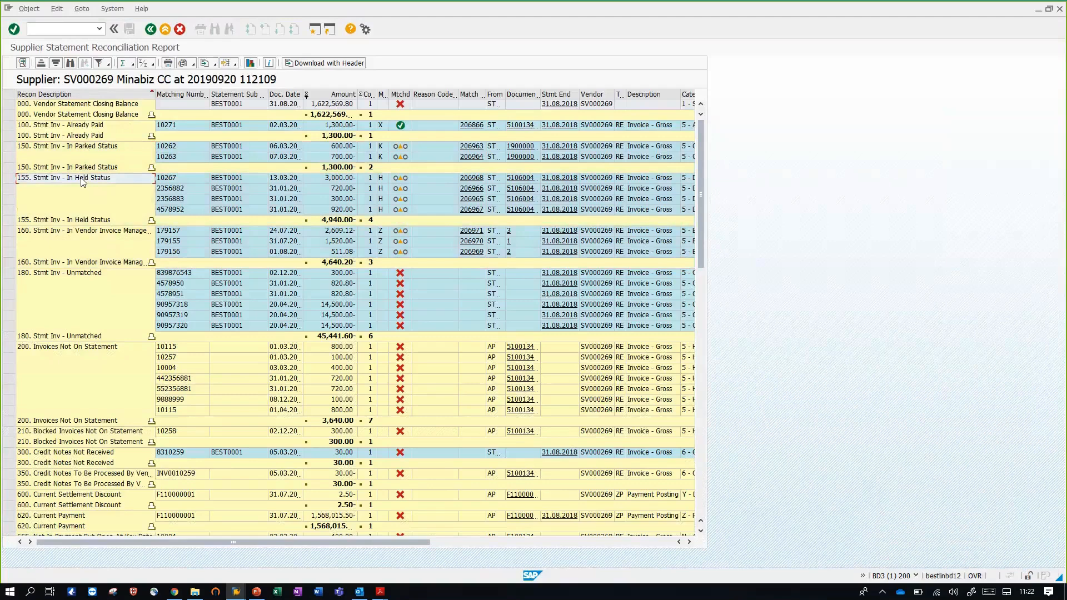
left_click(82, 233)
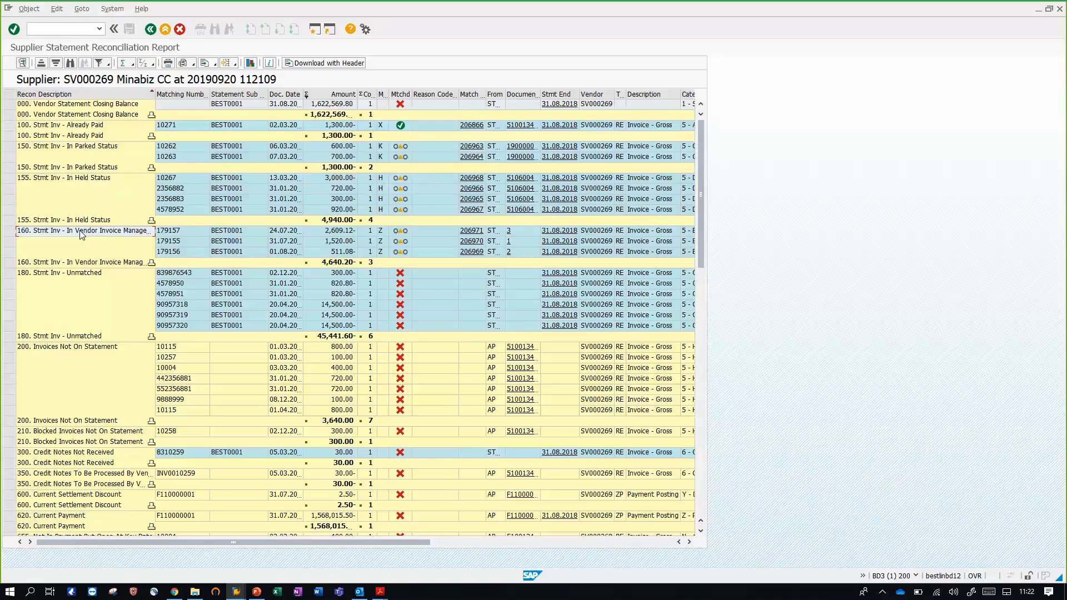
left_click(80, 278)
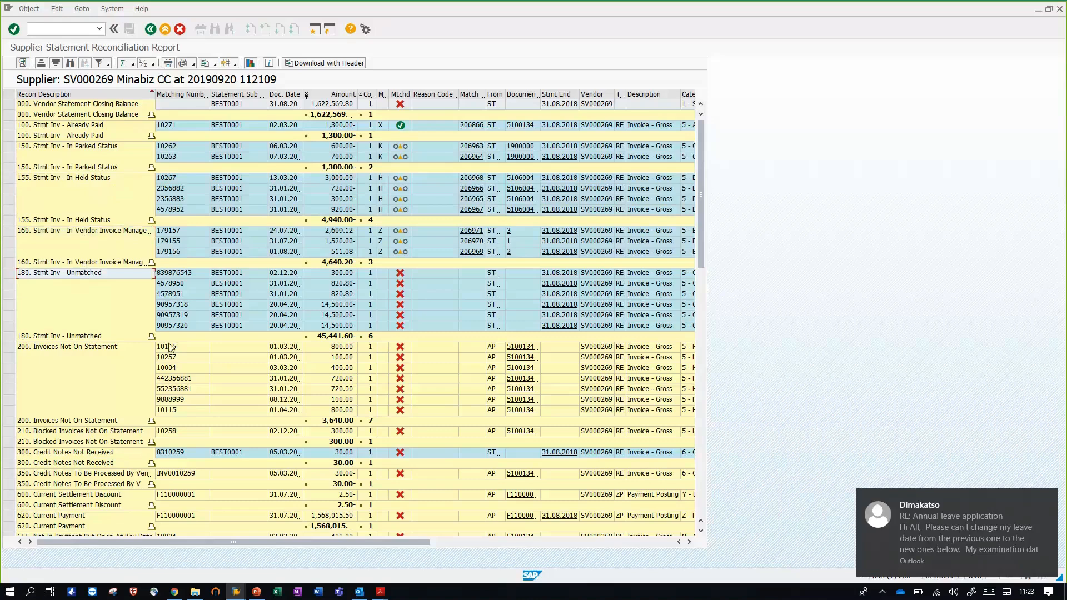
Examine the invoices and blocked invoices not on statement, the credit notes not received and those to be processed by the vendor
scroll(128, 344, "down", 1)
scroll(129, 344, "down", 4)
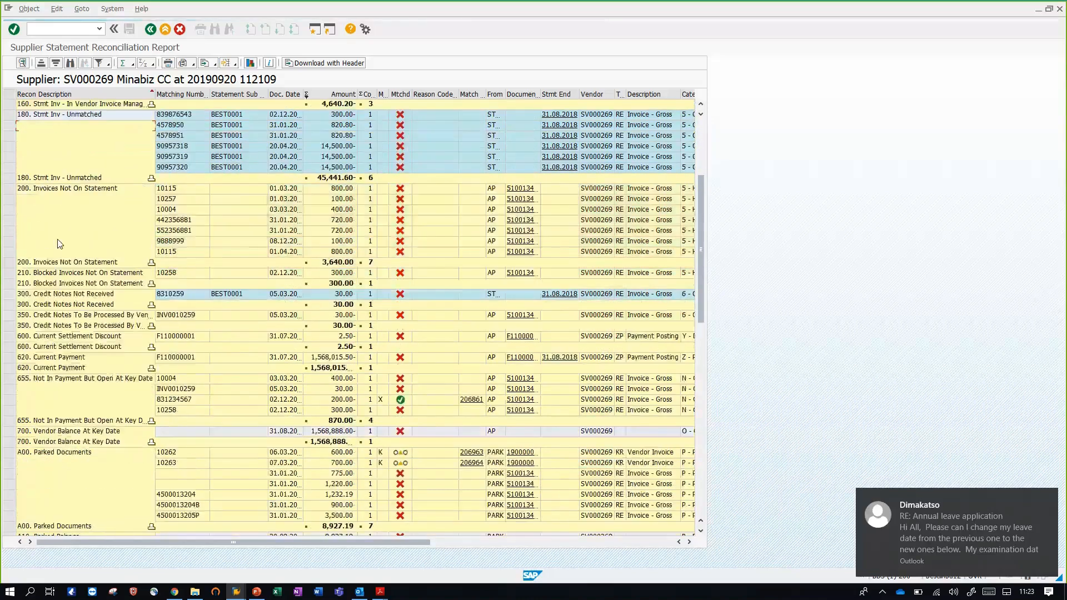
left_click(50, 194)
left_click(64, 273)
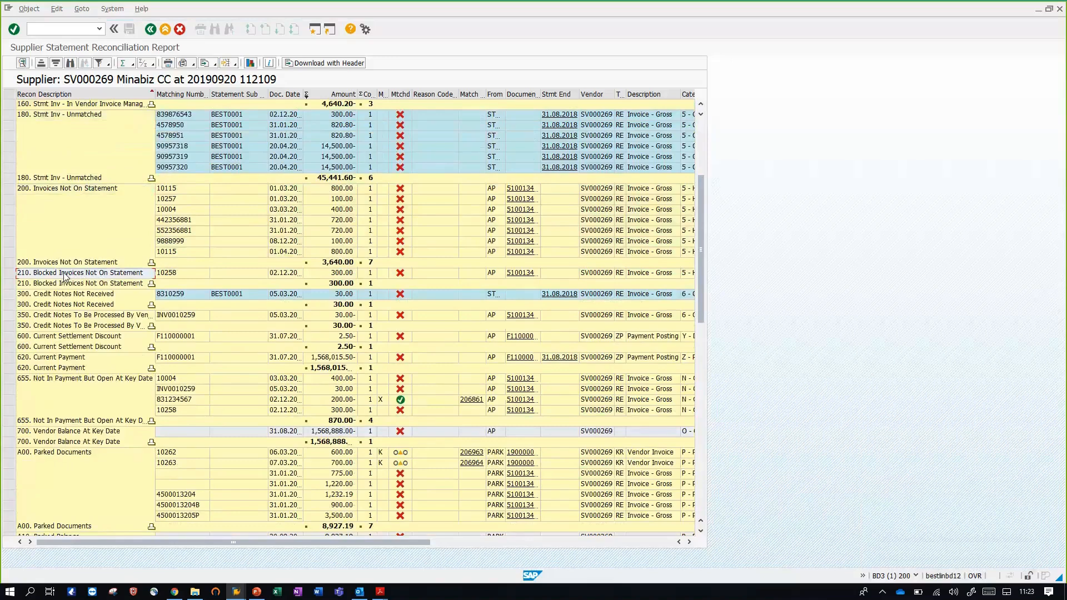
left_click(65, 192)
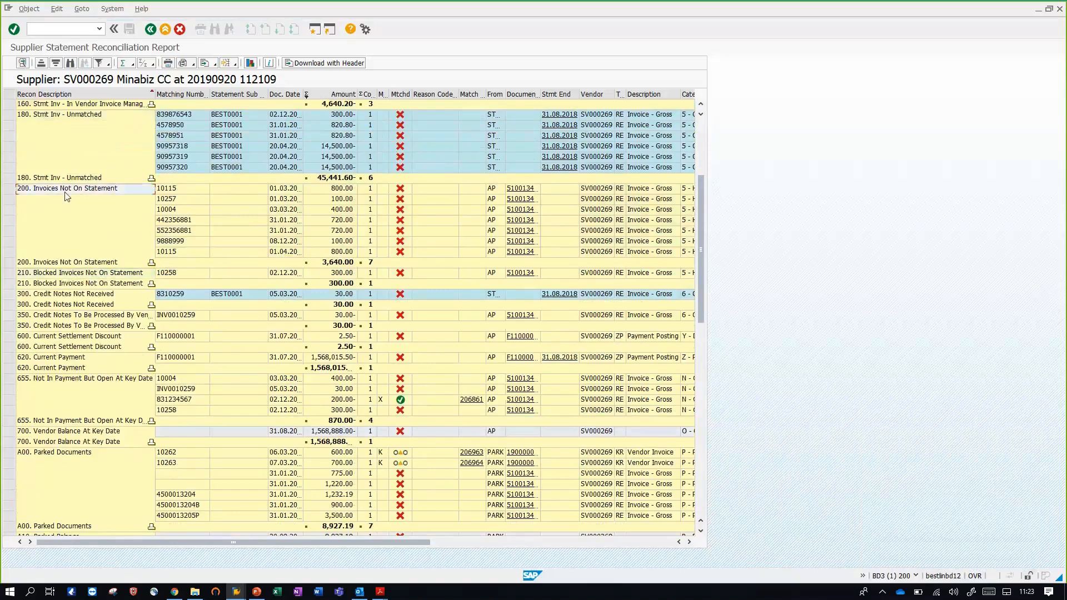
left_click(82, 274)
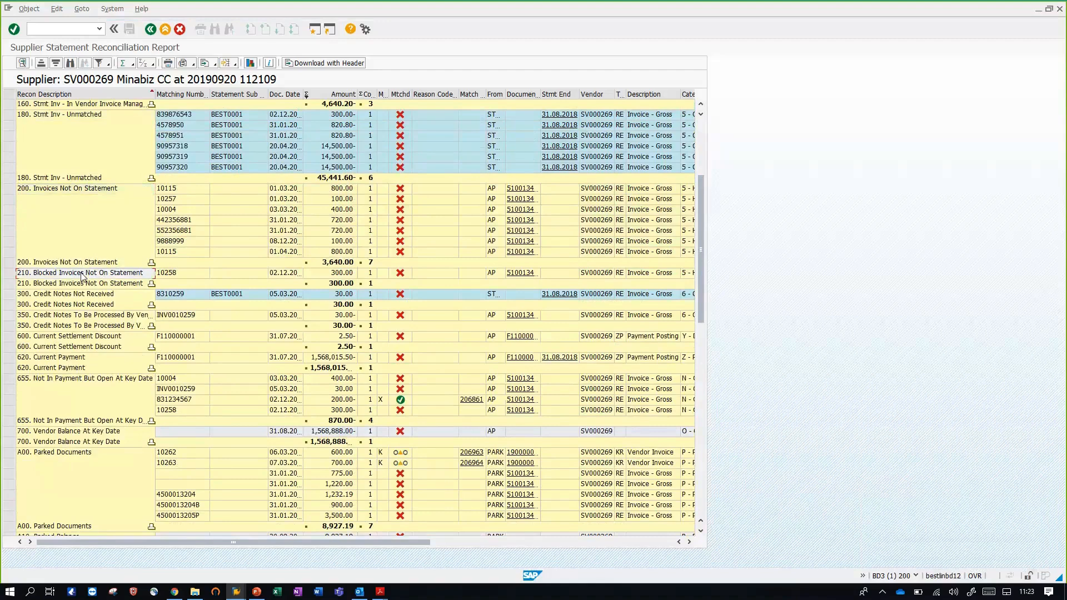
left_click(74, 294)
left_click(75, 315)
Review the report's parked, held and VIM documents sections, and return to the report's selection screen
scroll(76, 337, "down", 3)
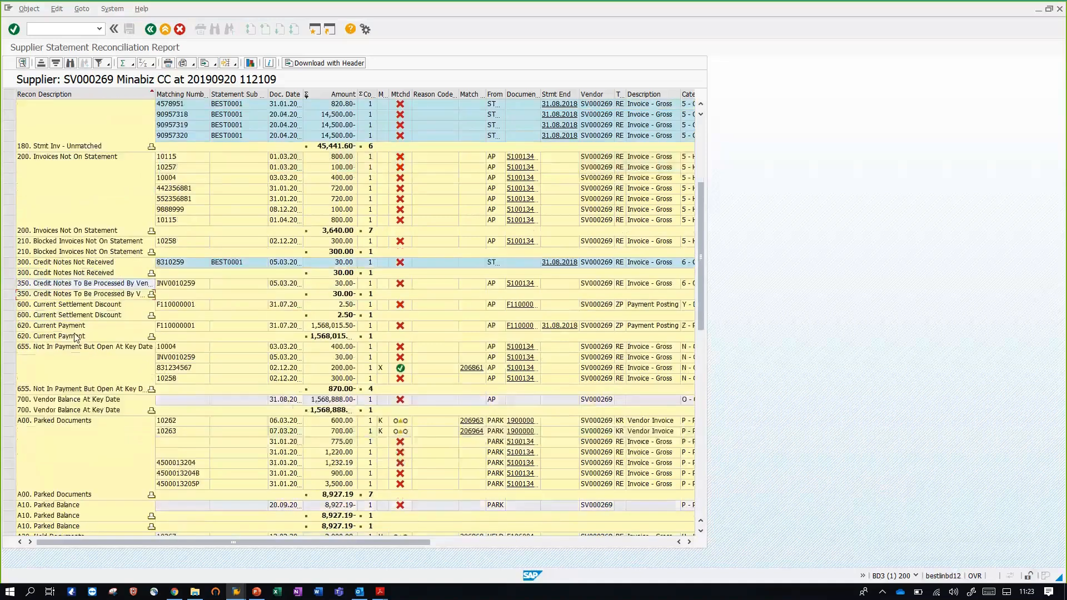
scroll(76, 338, "down", 8)
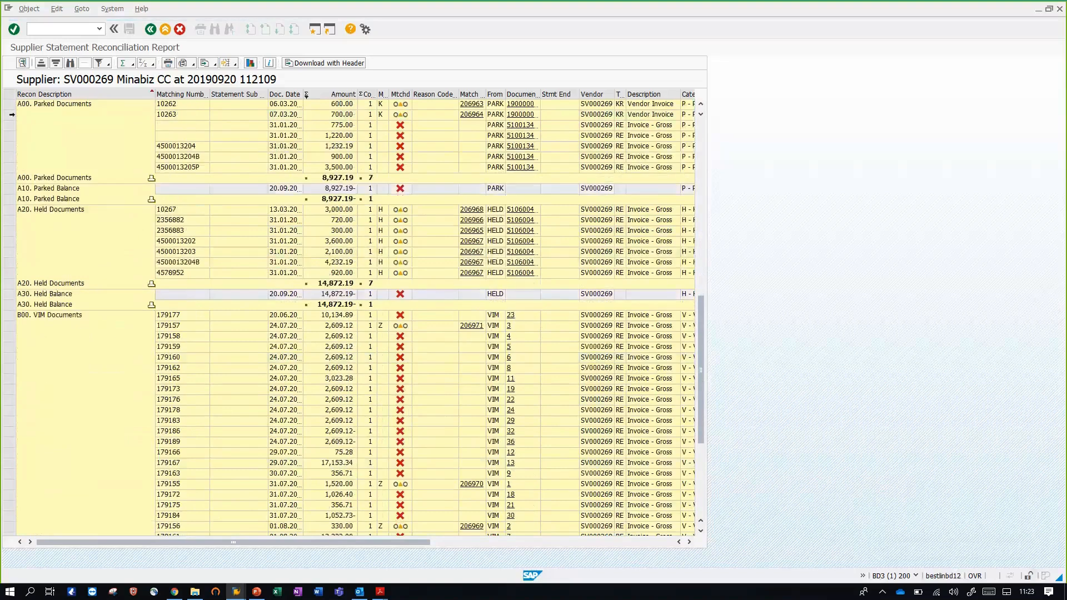
left_click(66, 103)
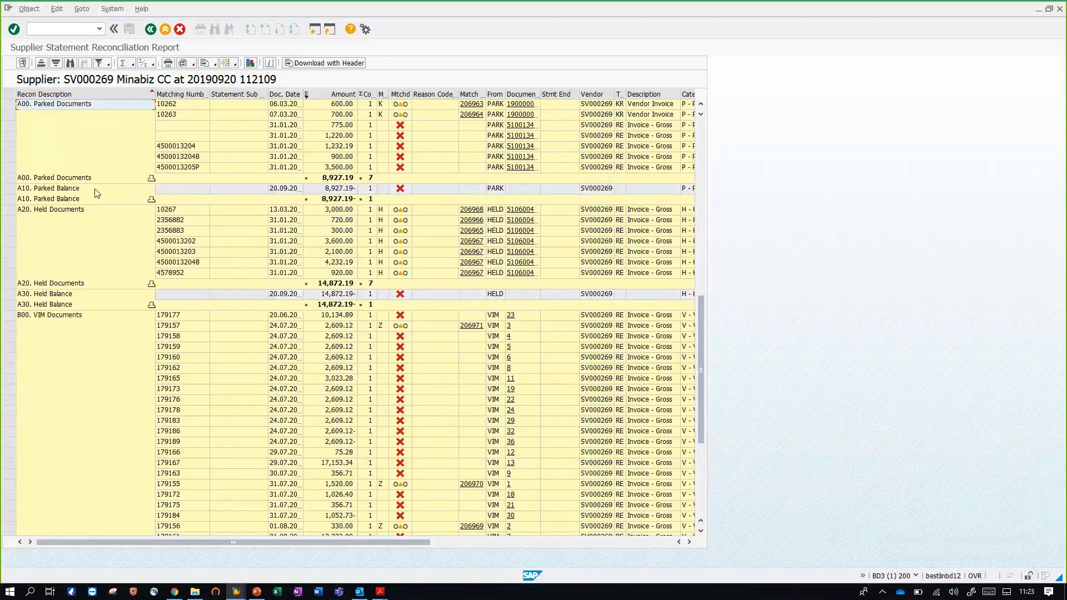
left_click(107, 247)
left_click(97, 317)
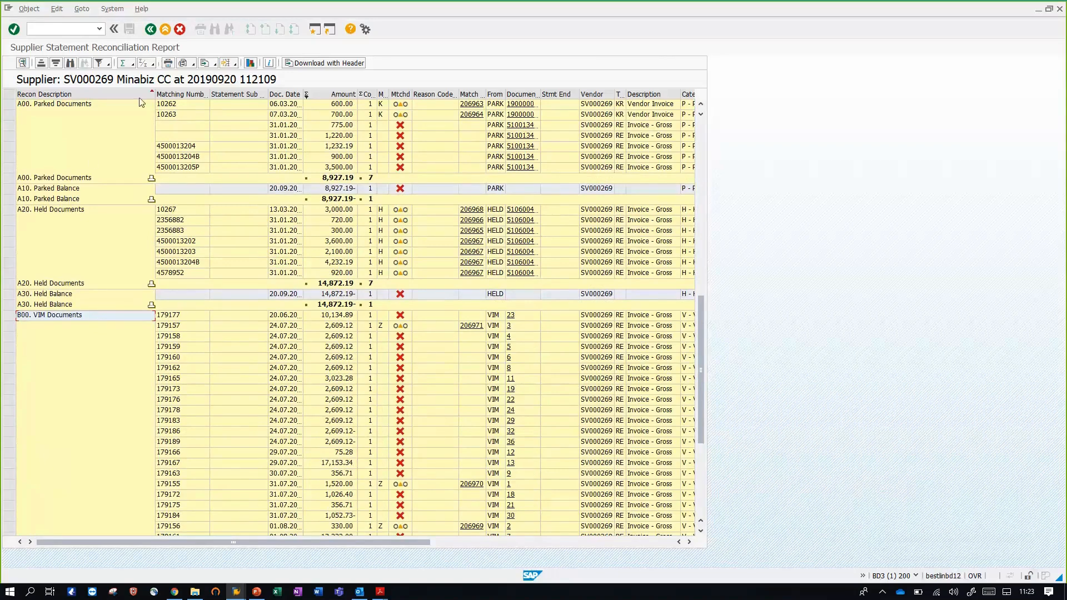
left_click(150, 29)
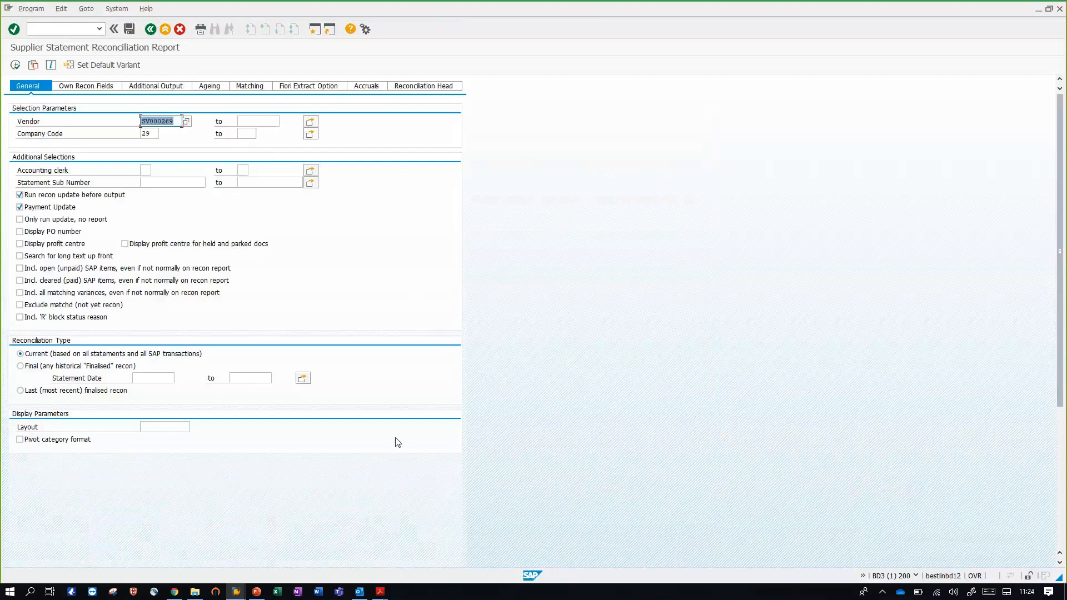
Close the Outlook inbox window and switch to 01 Sodexo Recon Output Form.pdf in Adobe Acrobat Reader
mouse_move(363, 594)
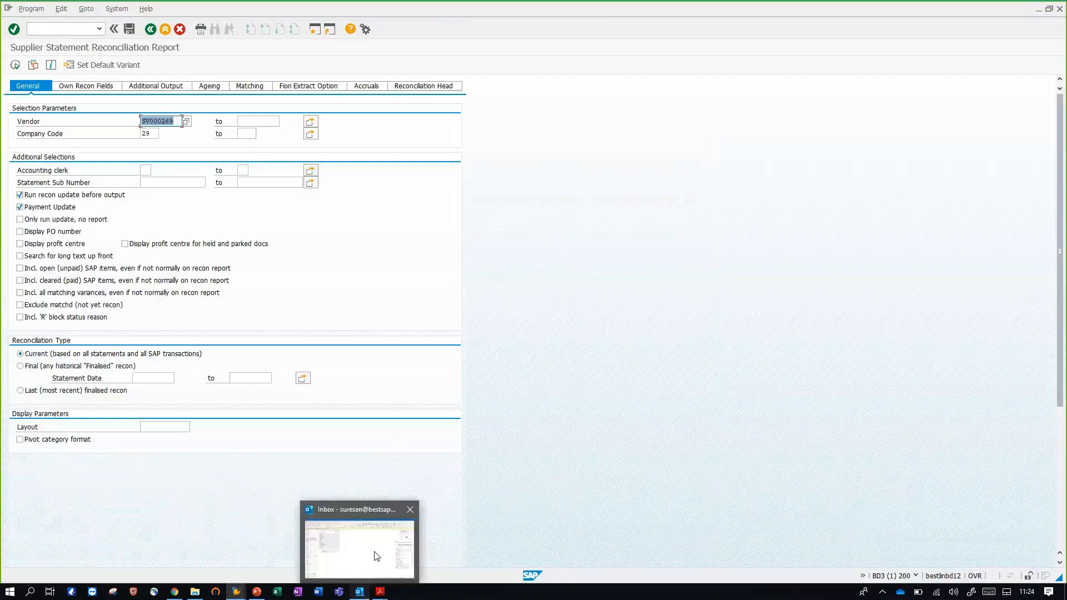
left_click(411, 514)
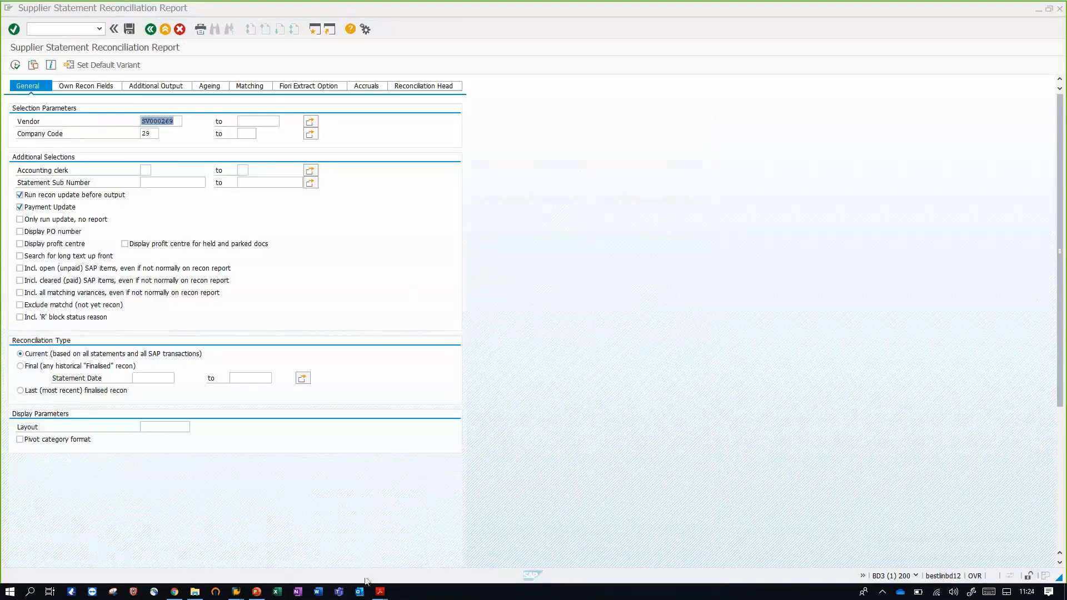
mouse_move(380, 592)
left_click(377, 564)
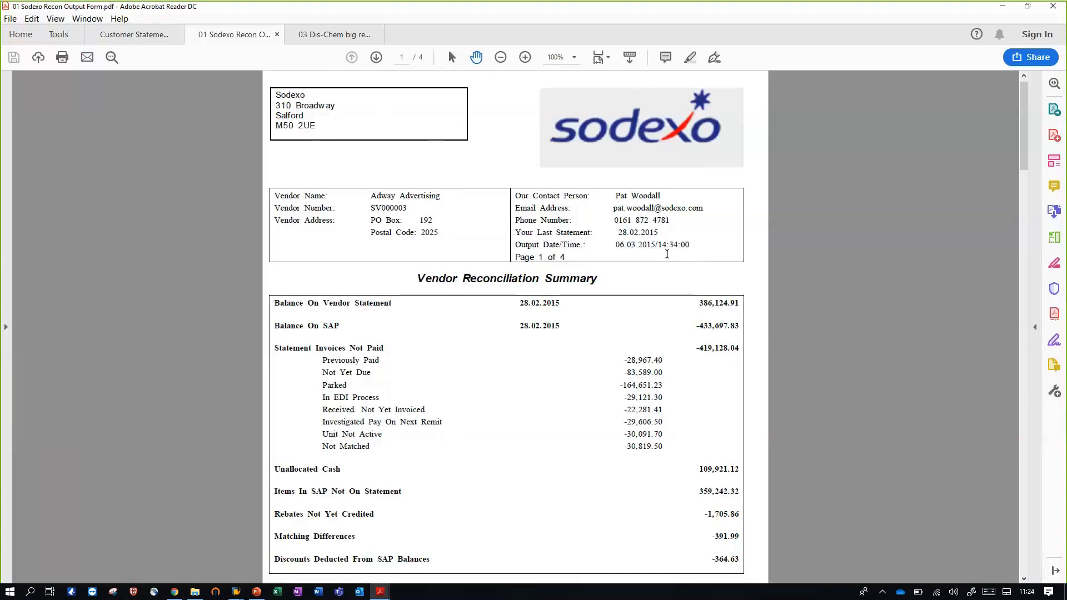
Read through the Vendor Reconciliation Summary and the start of the Vendor Reconciliation Details in the Sodexo recon form
scroll(572, 268, "down", 2)
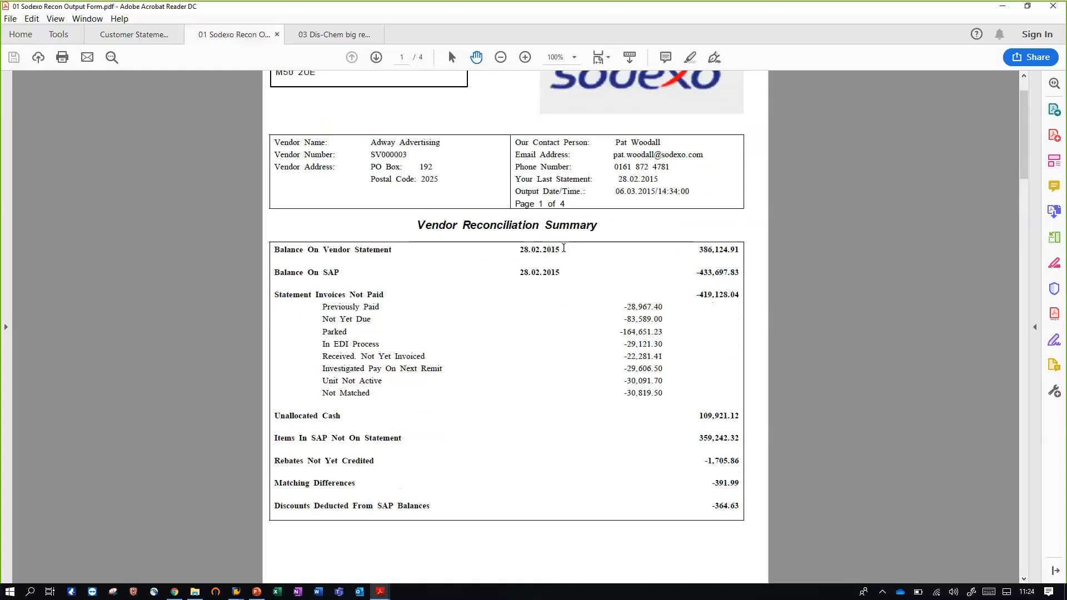
scroll(552, 241, "down", 5)
scroll(552, 242, "down", 15)
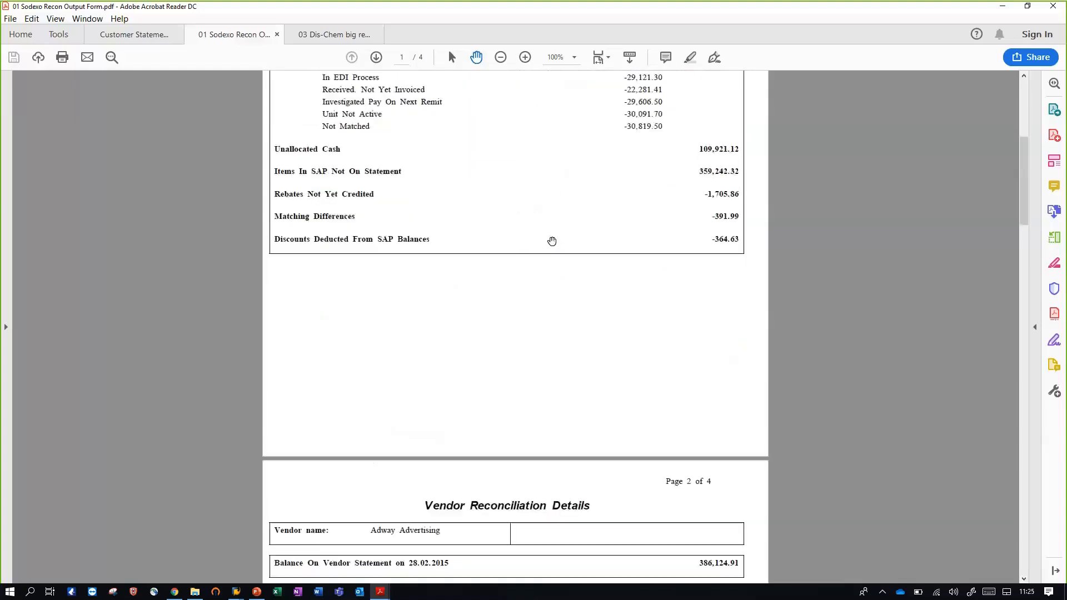
scroll(552, 241, "down", 4)
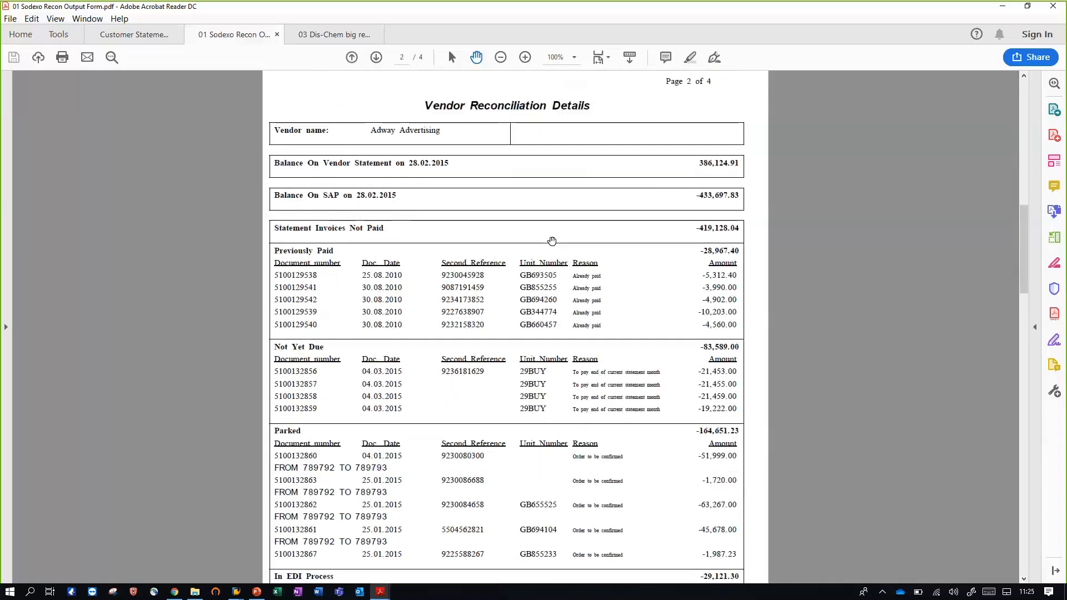
scroll(552, 241, "down", 1)
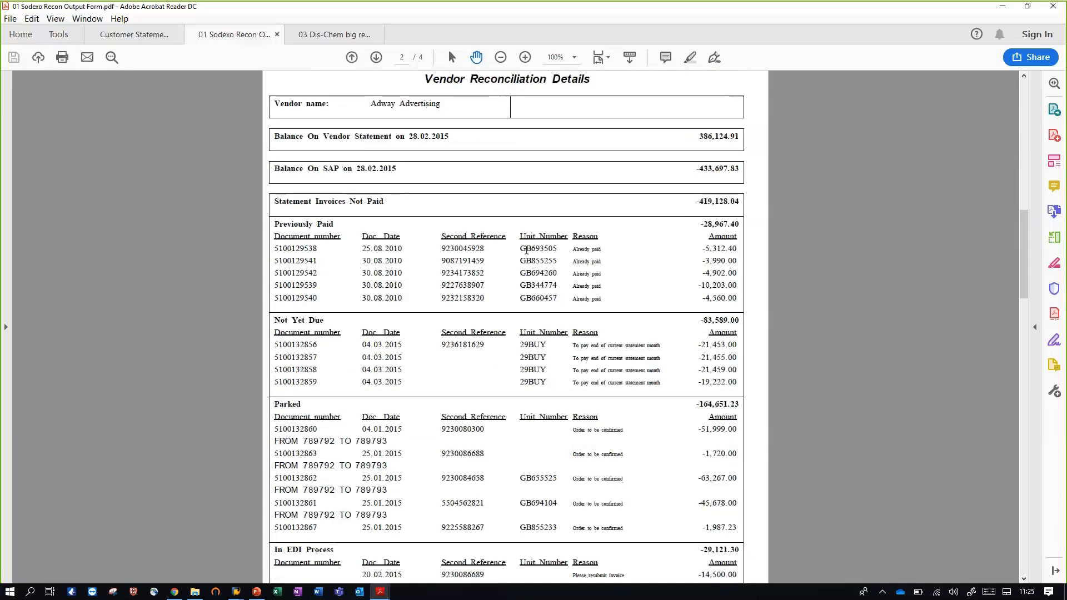
Enlarge the Sodexo details page to 150% and examine the previously paid reasons and the text line under the first parked invoice
left_click(526, 58)
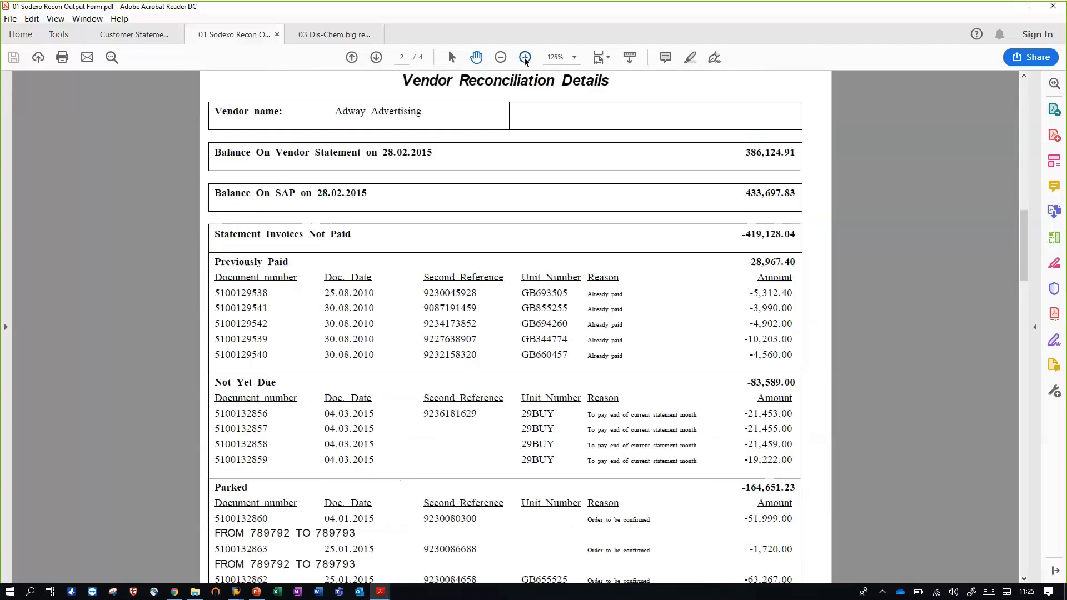
left_click(525, 59)
scroll(449, 304, "down", 1)
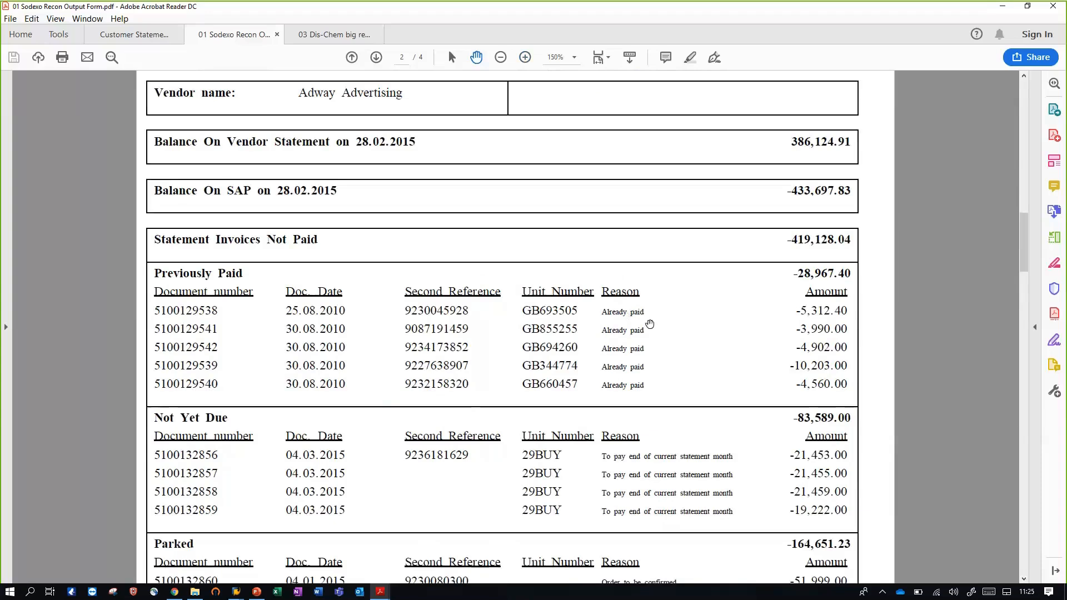
triple_click(639, 309)
scroll(514, 305, "down", 3)
scroll(375, 416, "down", 1)
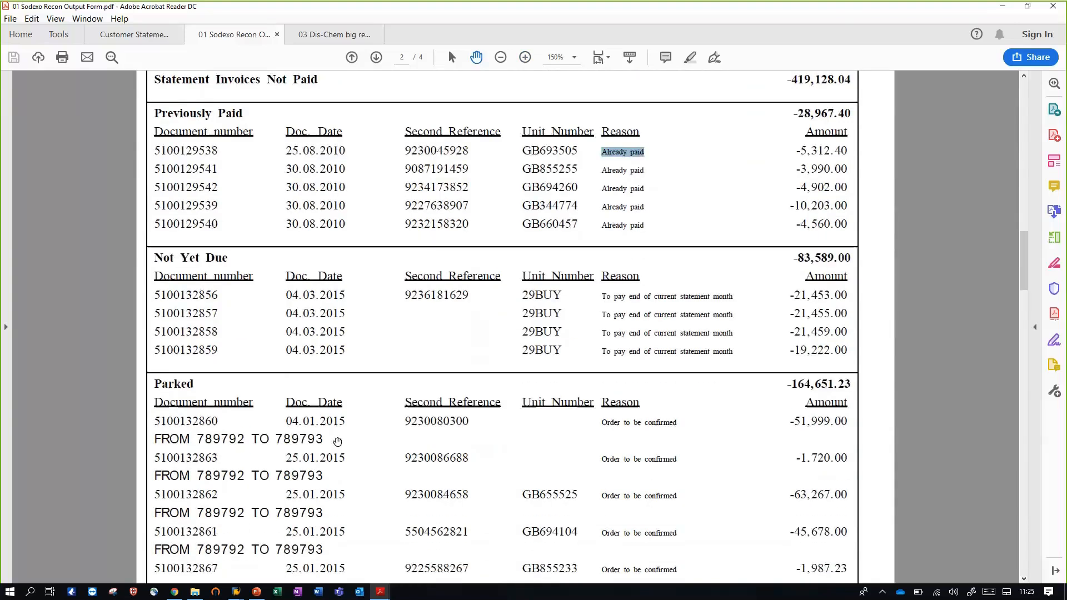
left_click_drag(334, 413, 155, 411)
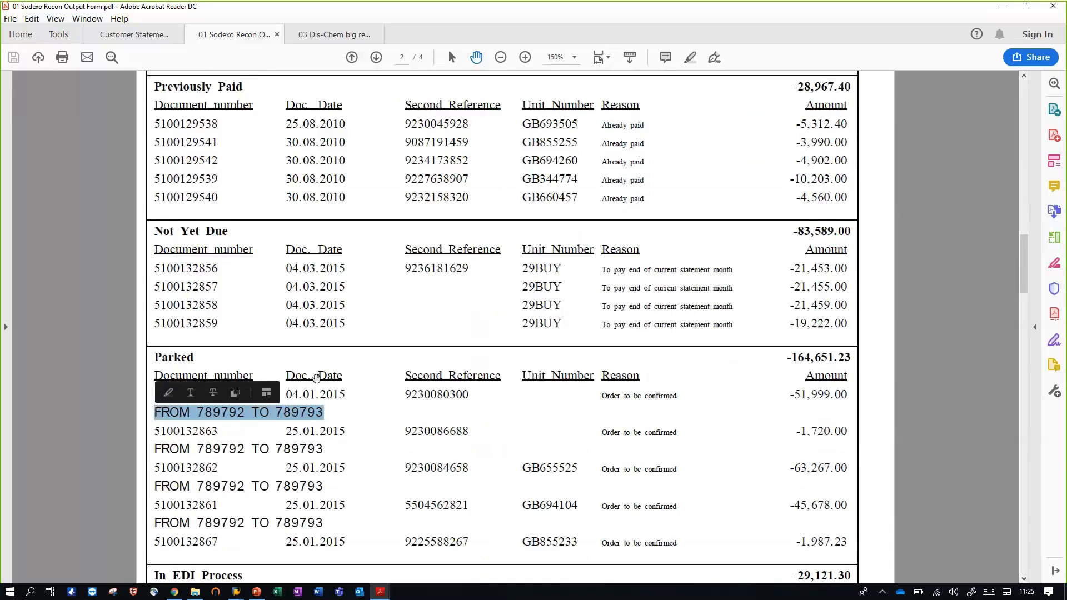
scroll(341, 373, "down", 2)
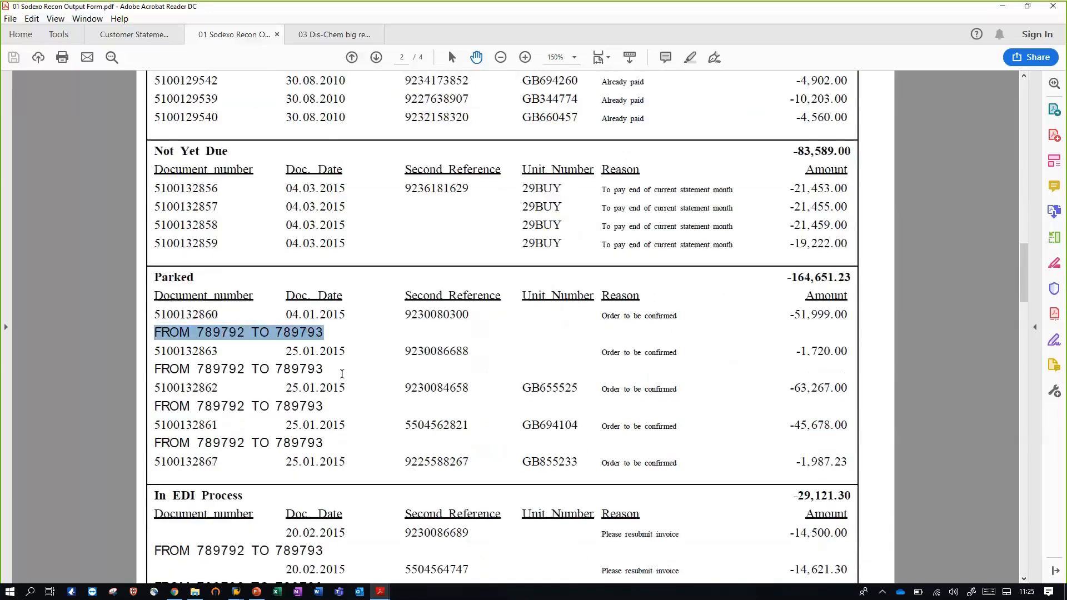
Open 03 Dis-Chem big recon.pdf and review its Supplier Reconciliation Summary and the unpaid statement invoices with their notes in the details
left_click(313, 42)
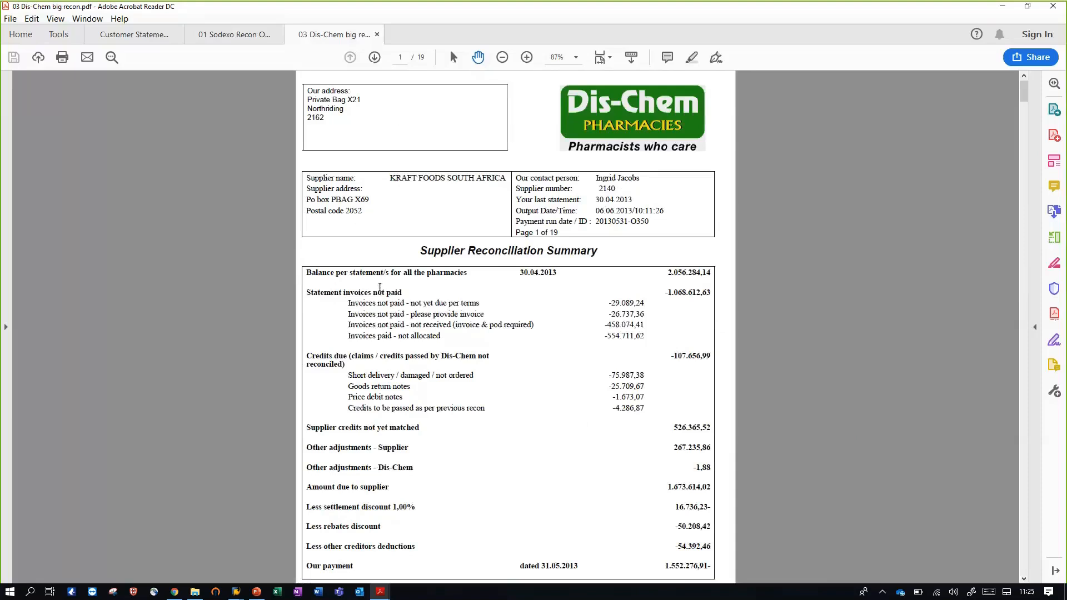
scroll(379, 287, "down", 1)
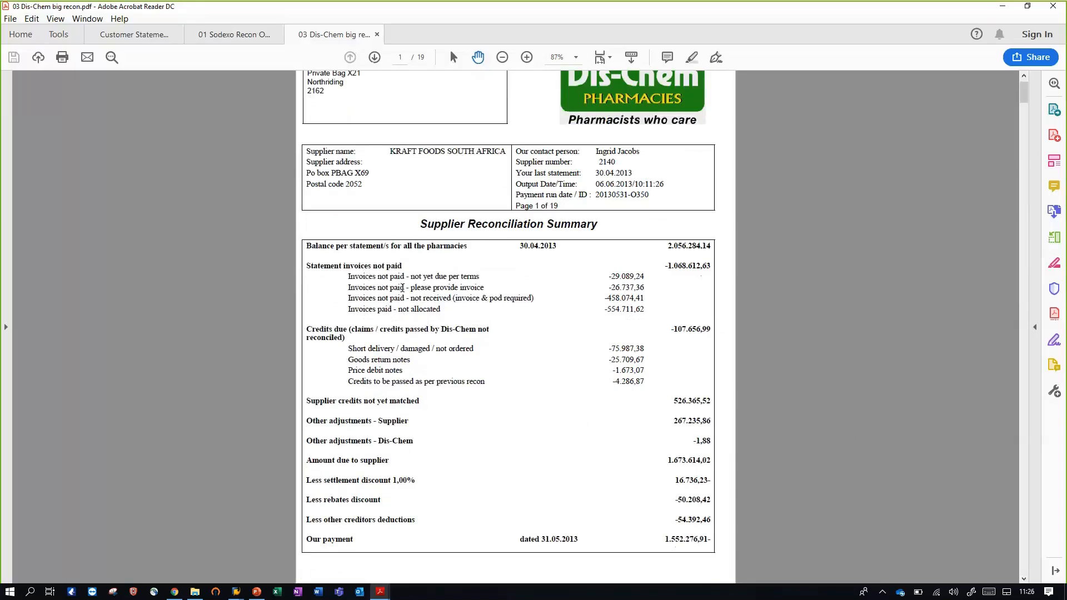
scroll(402, 287, "down", 1)
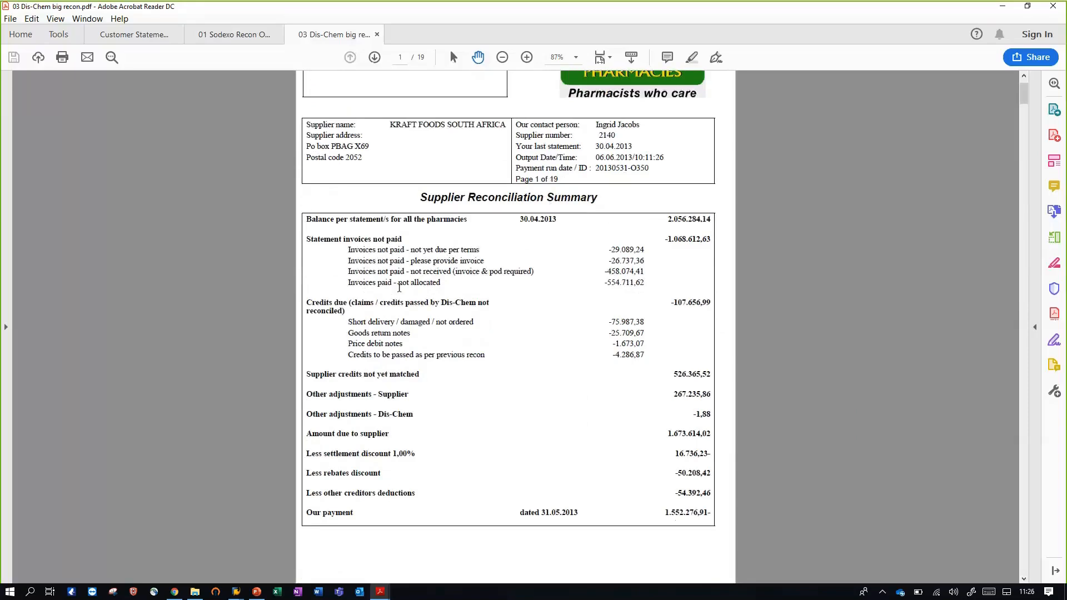
scroll(399, 287, "down", 6)
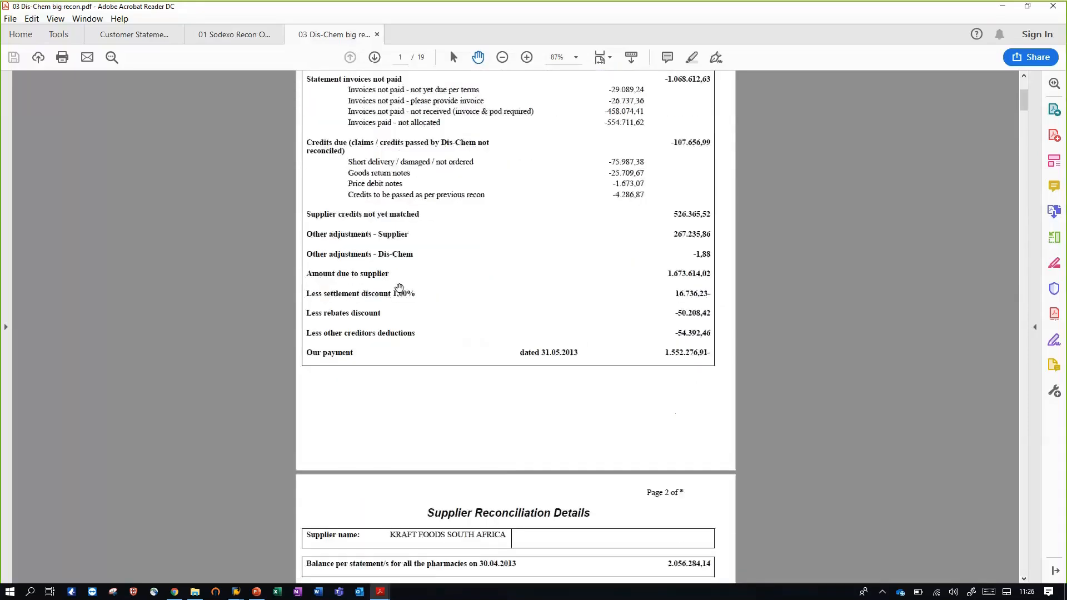
scroll(399, 287, "down", 12)
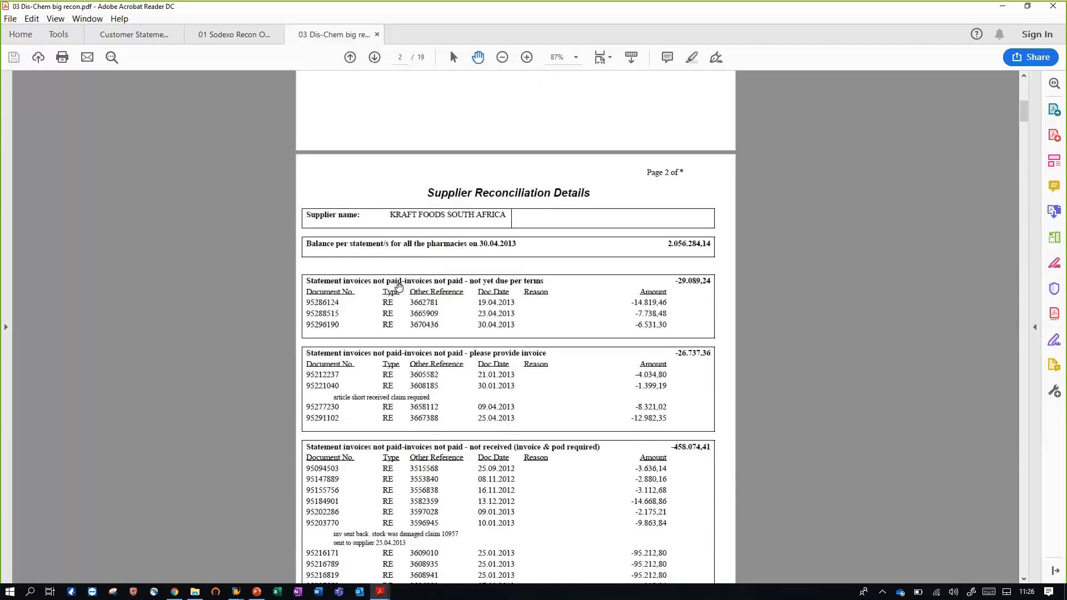
scroll(399, 287, "down", 3)
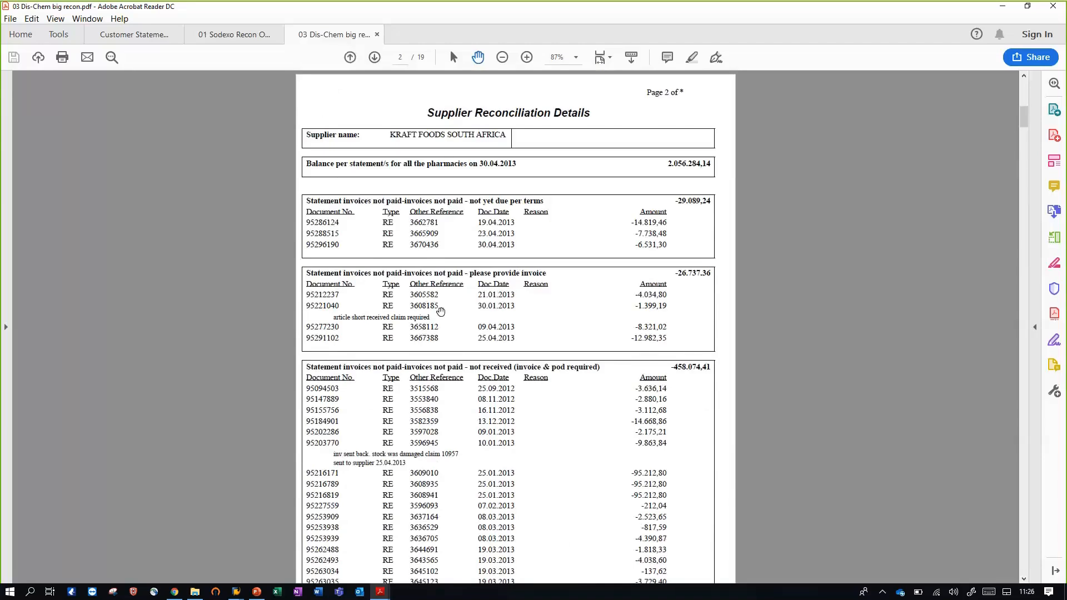
scroll(441, 311, "down", 1)
scroll(441, 312, "down", 7)
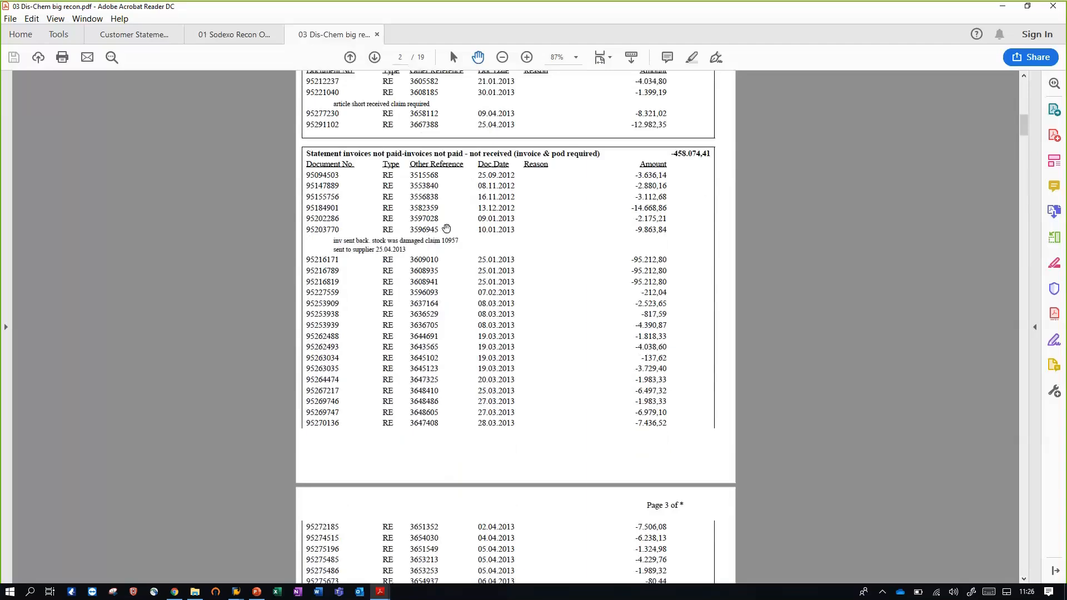
Switch to the Supplier Statement Reconciliation Report in SAP, load the variant S-/DEMO_ALL and run the report
mouse_move(236, 590)
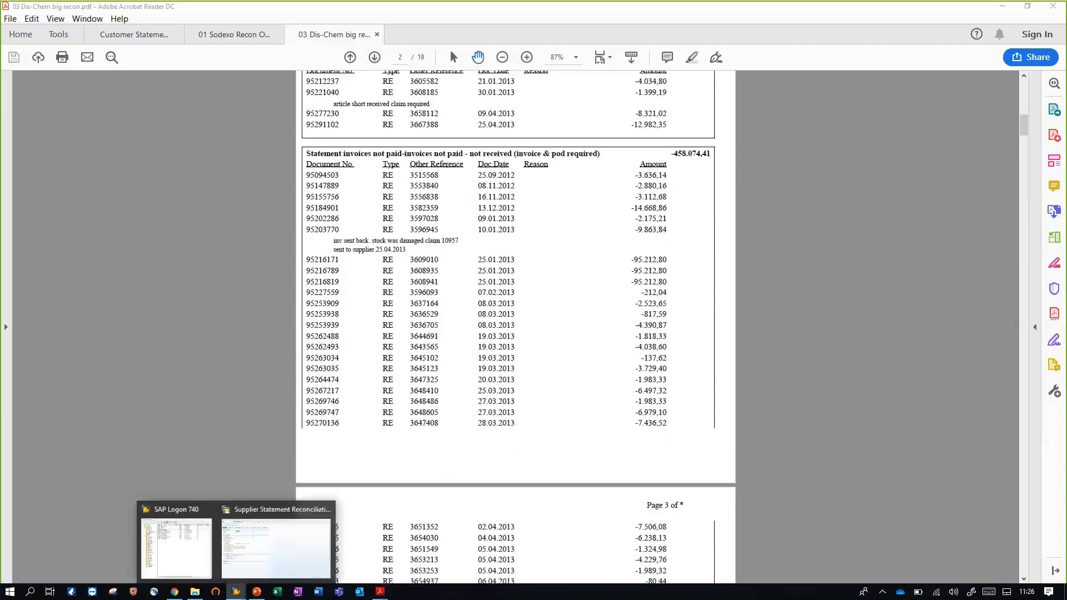
left_click(251, 572)
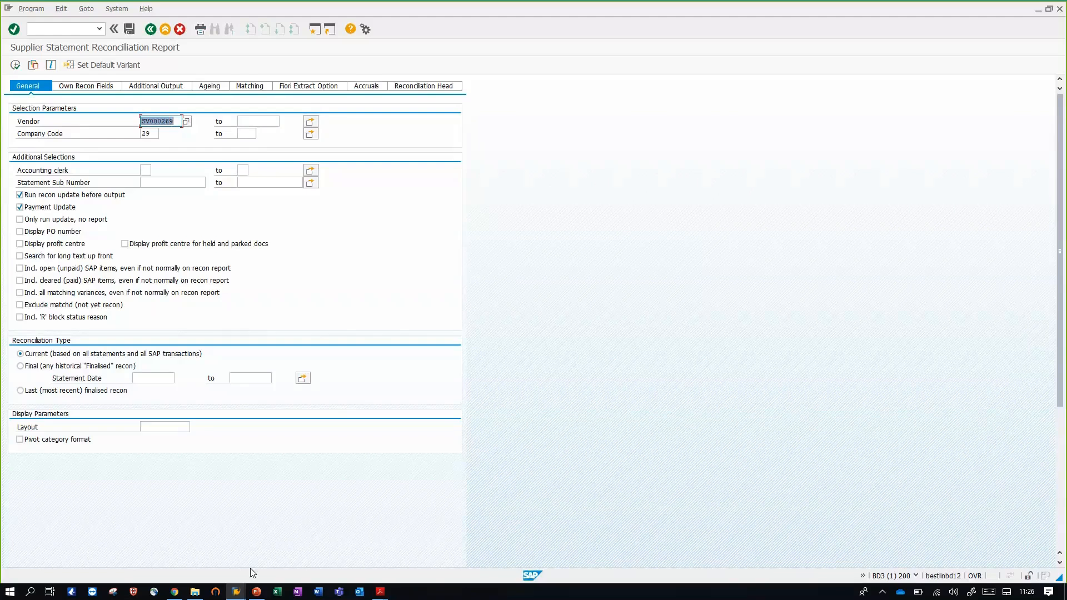
left_click(33, 65)
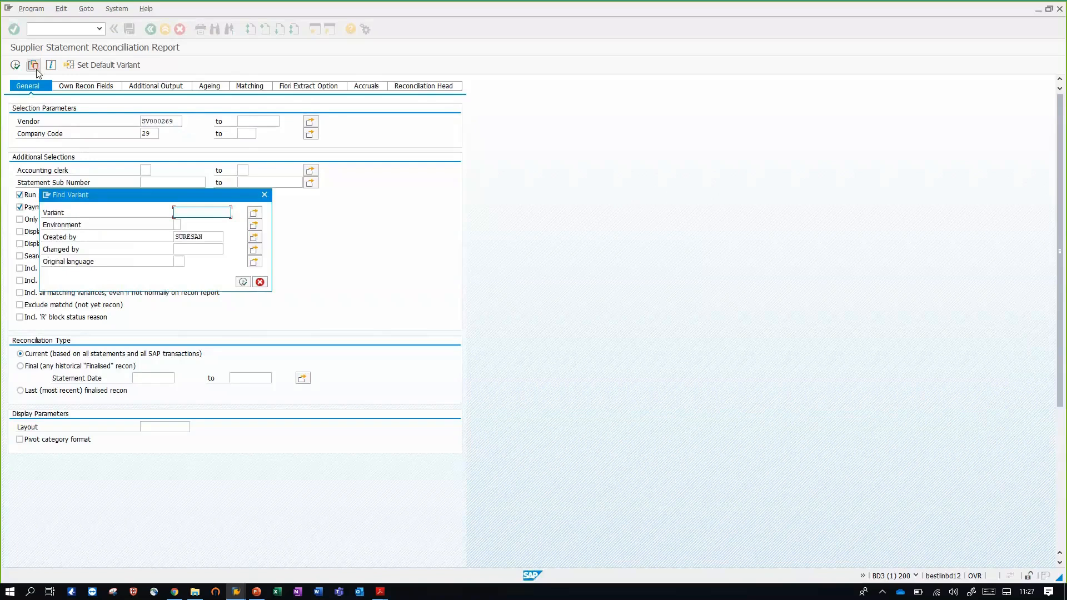
left_click(241, 285)
left_click(102, 206)
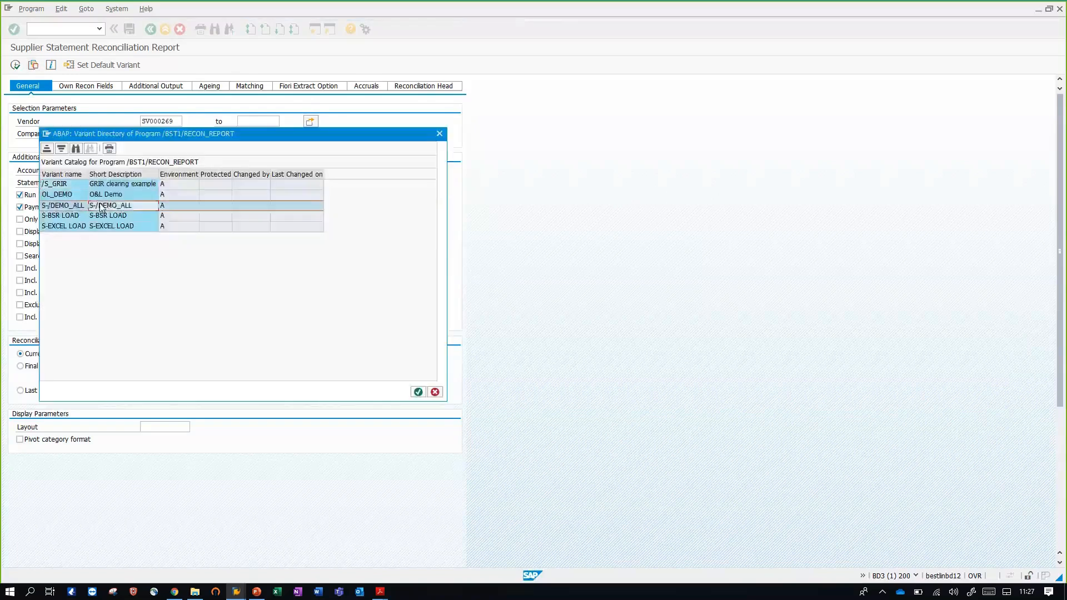
double_click(102, 206)
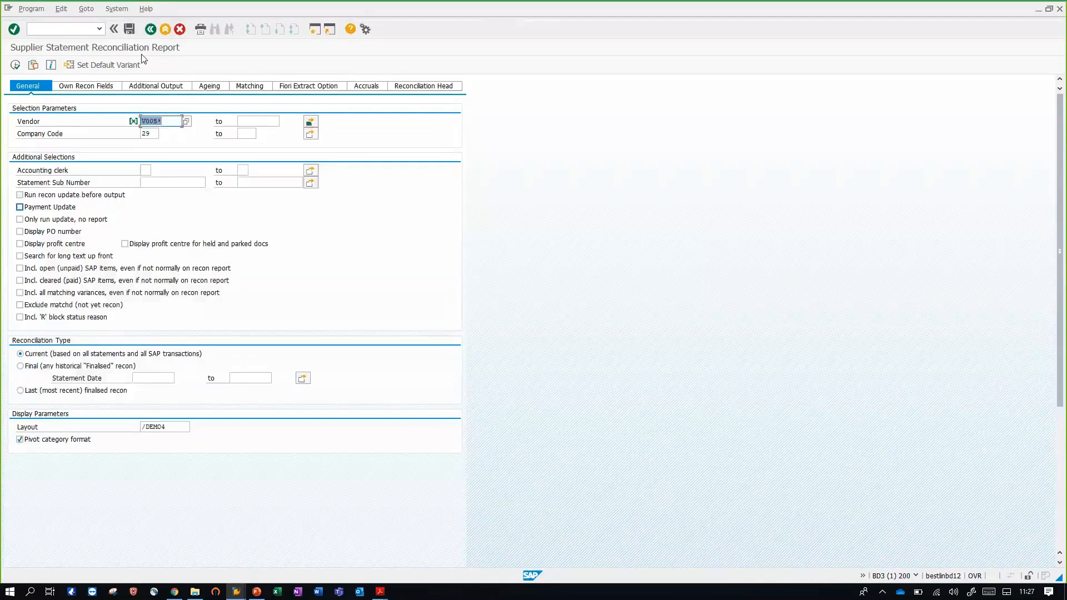
left_click(15, 64)
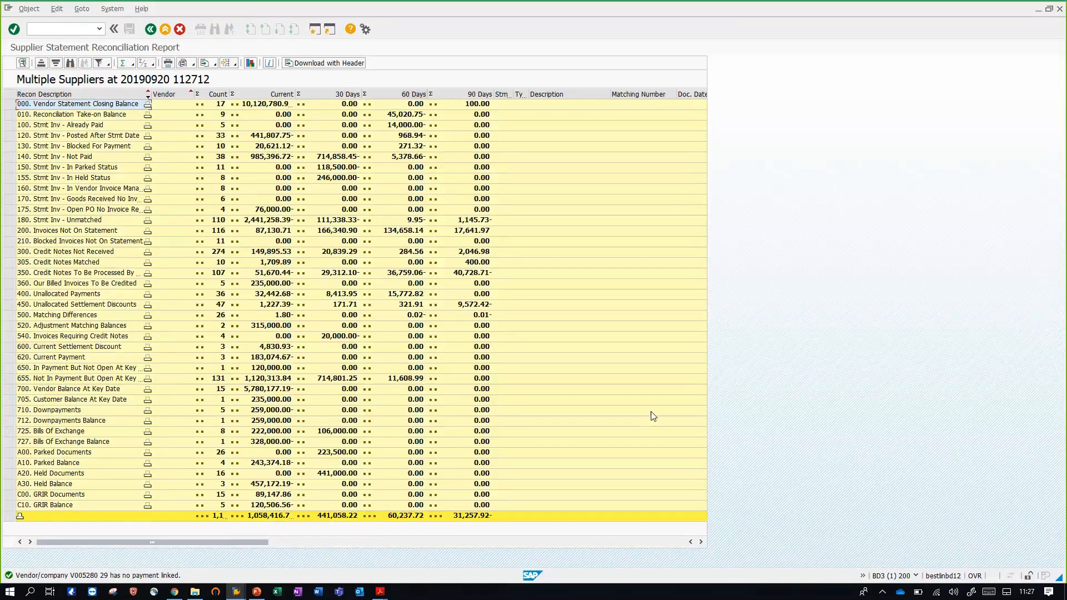
Review the ageing columns, then expand category 120. Stmt Inv - Posted After Stmt Date, widen the Vendor column and expand the second vendor's invoices
left_click(648, 544)
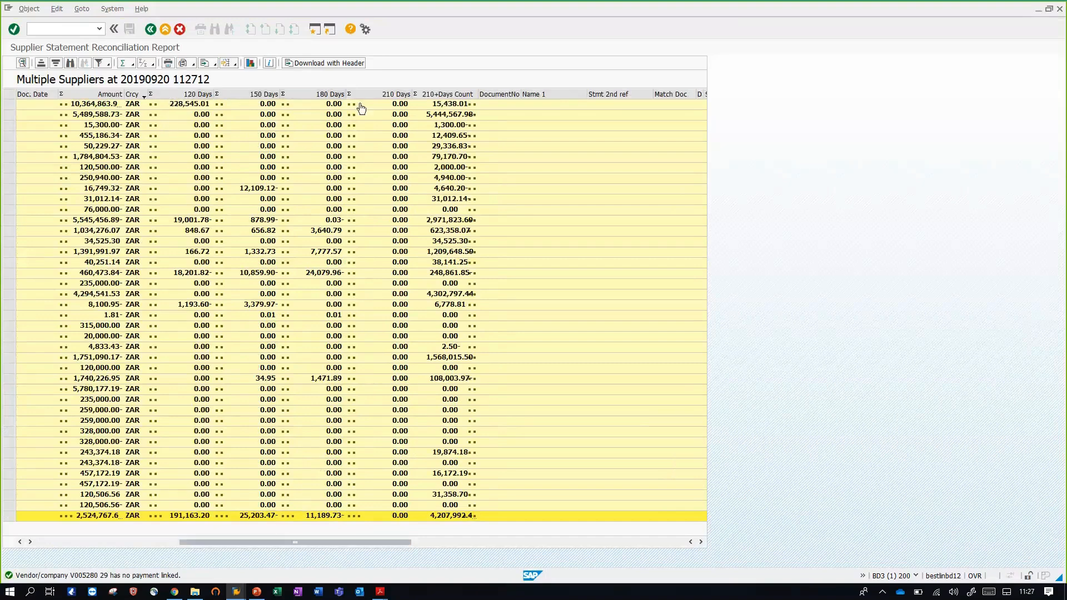
left_click_drag(250, 543, 108, 535)
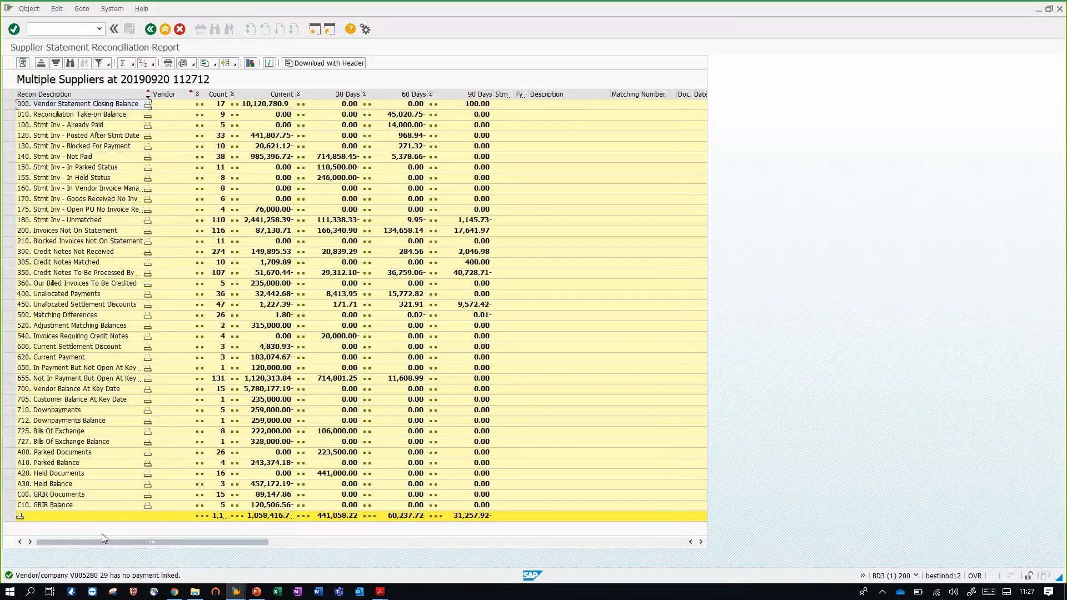
left_click(145, 136)
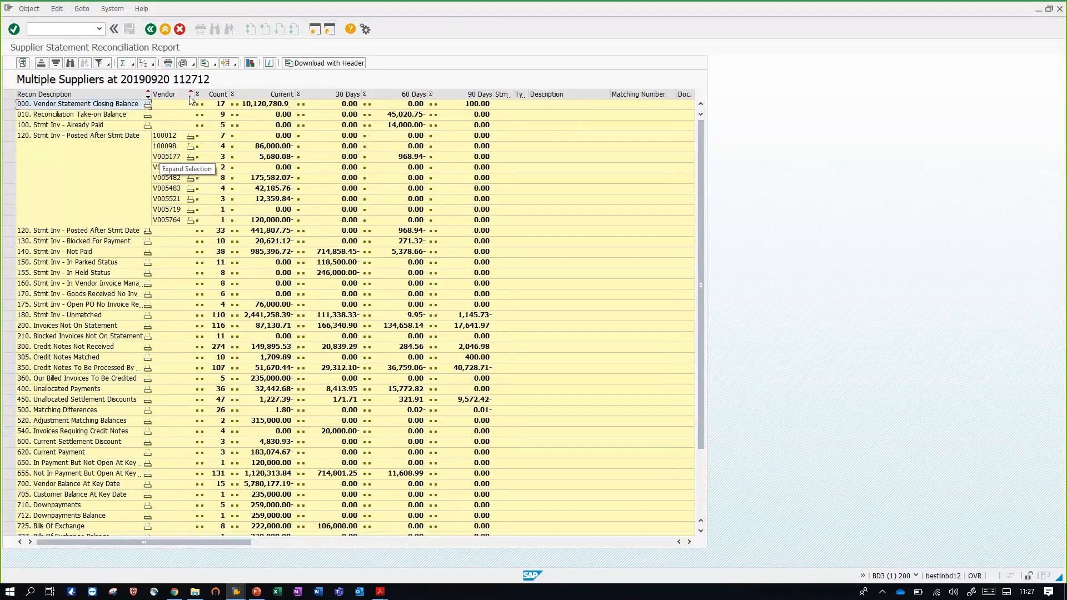
left_click_drag(191, 94, 204, 94)
left_click(204, 149)
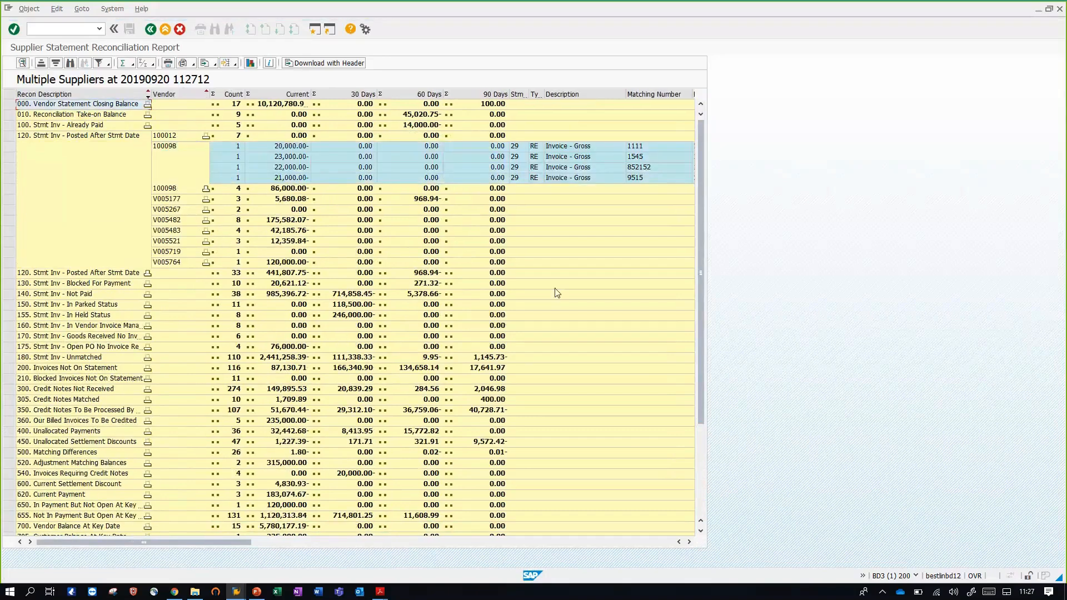
Examine the expanded invoice lines across to the document numbers, then collapse category 120. Stmt Inv - Posted After Stmt Date
left_click(689, 542)
left_click(689, 542)
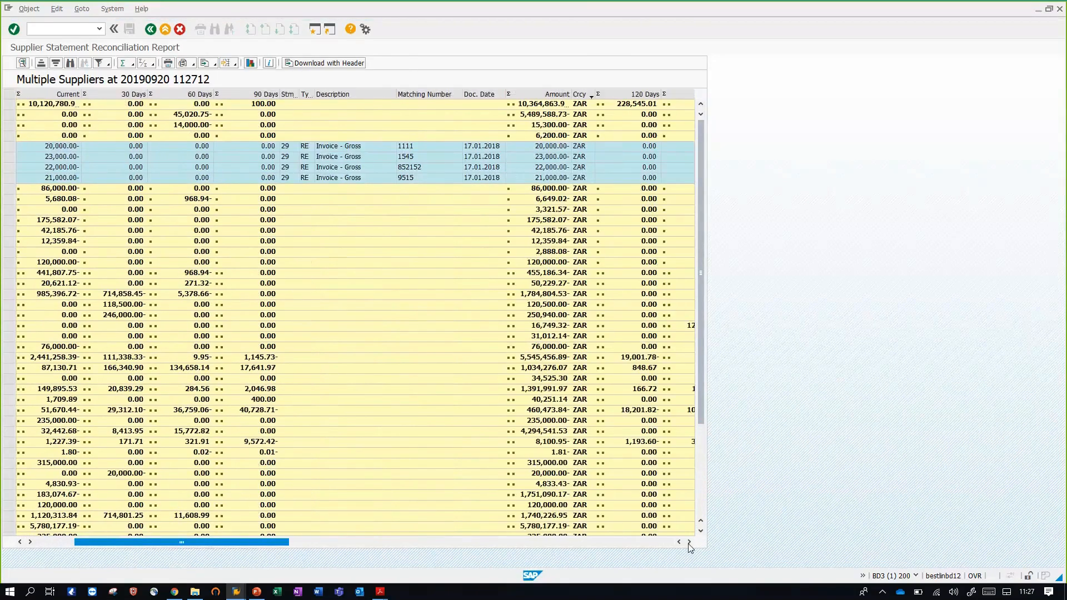
left_click(689, 543)
left_click(689, 543)
left_click(688, 542)
left_click(688, 542)
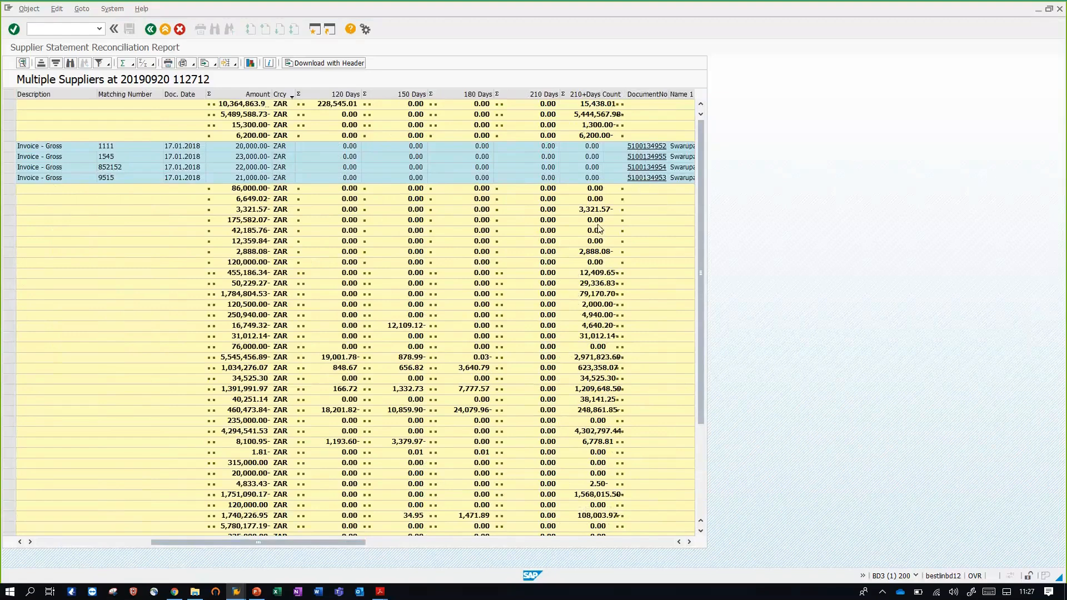
left_click(39, 542)
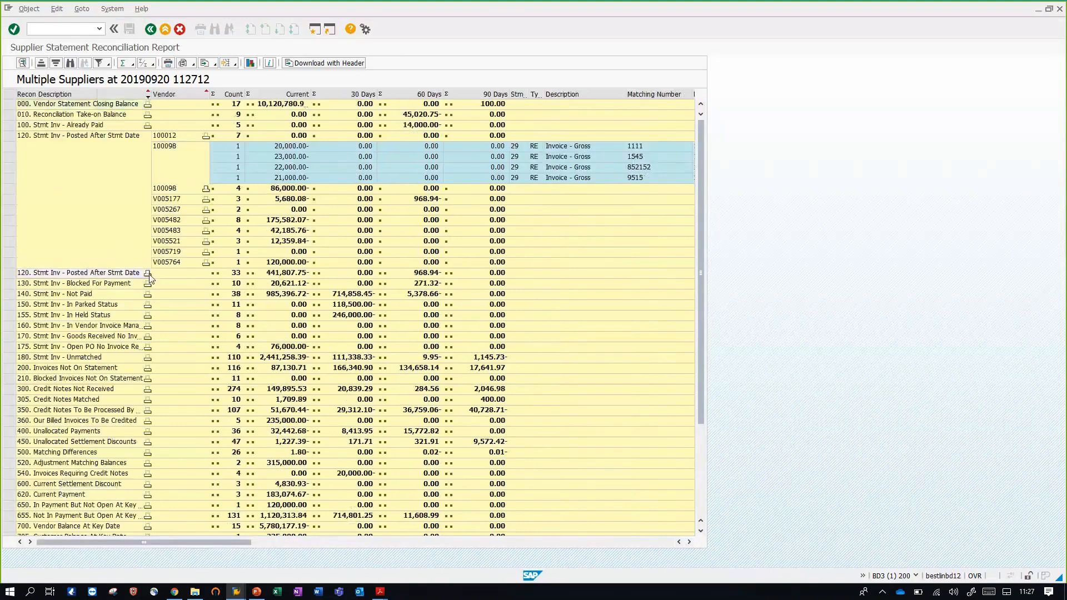
left_click(148, 273)
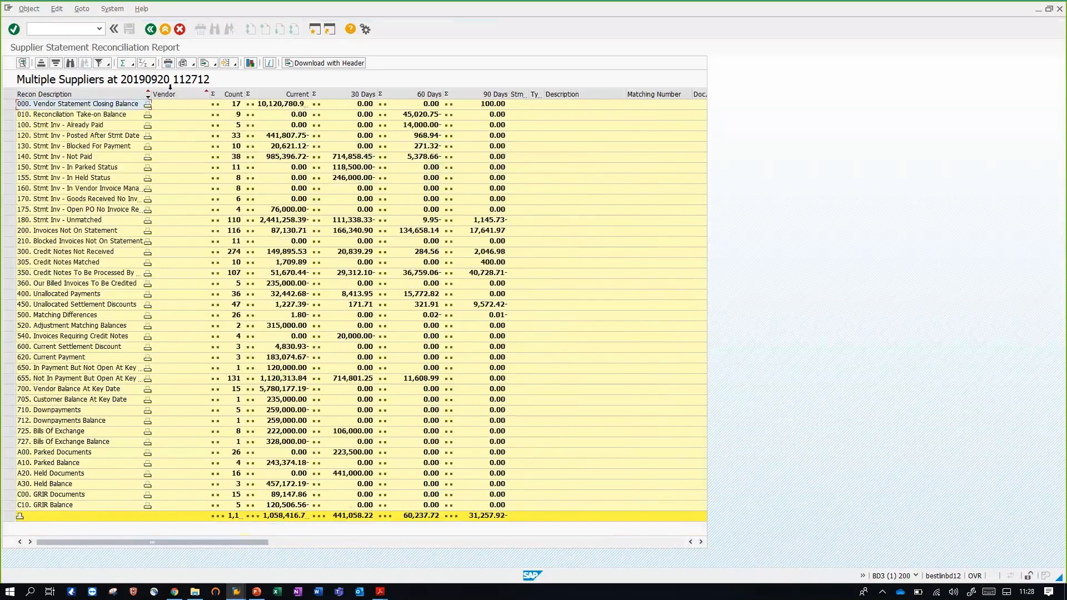
Move the Vendor column ahead of Recon Description and drill the totals to show category subtotals per vendor
left_click_drag(170, 92, 49, 92)
left_click(144, 64)
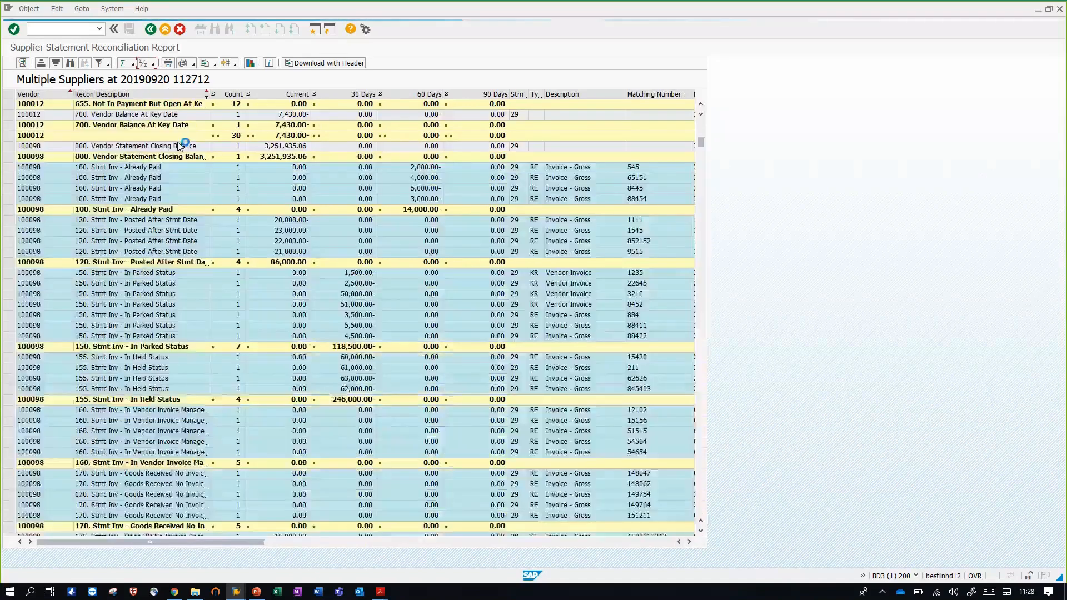
left_click(154, 64)
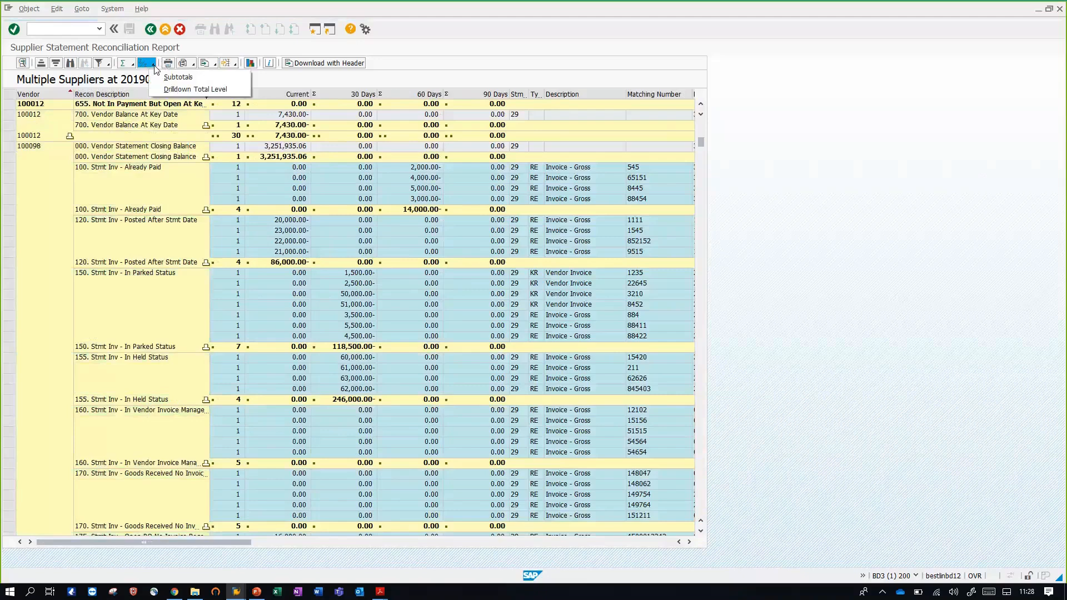
left_click(189, 89)
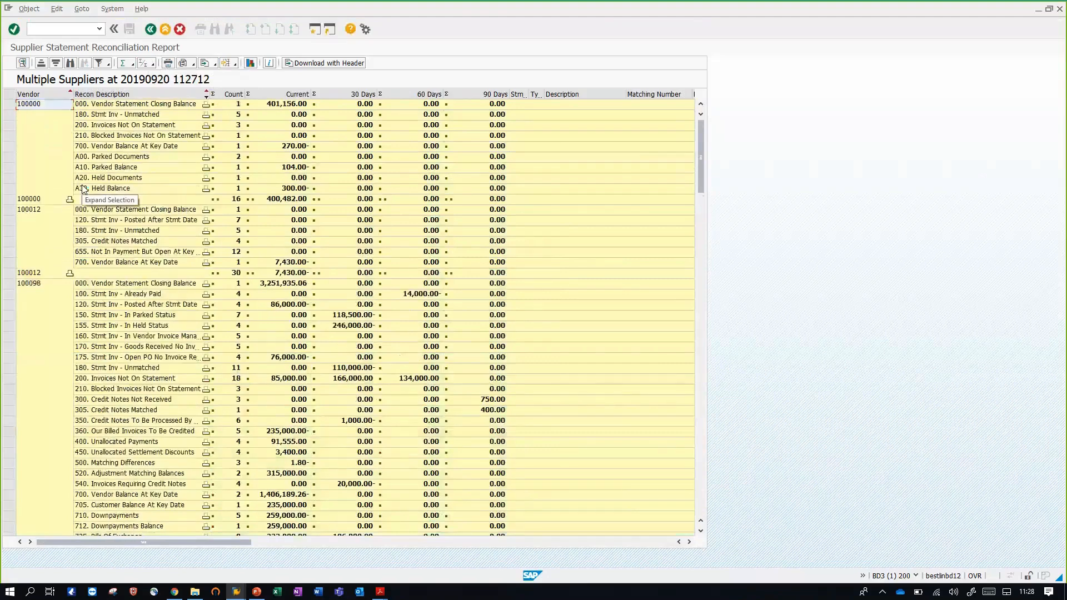
Return to the report selection, load the variant S-BSR LOAD and run the reconciliation report
left_click(150, 29)
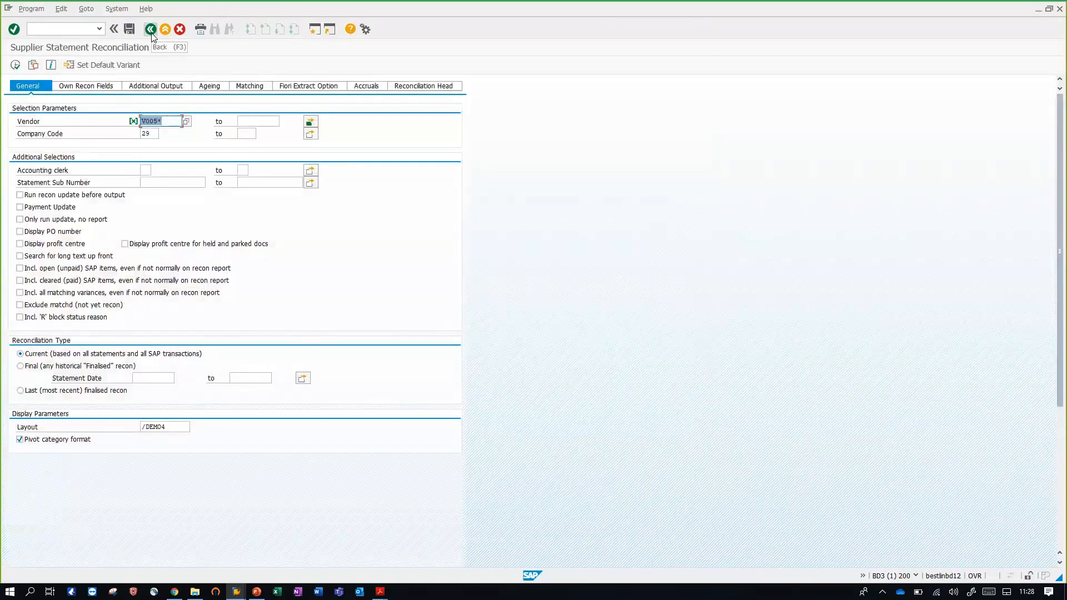
left_click(34, 64)
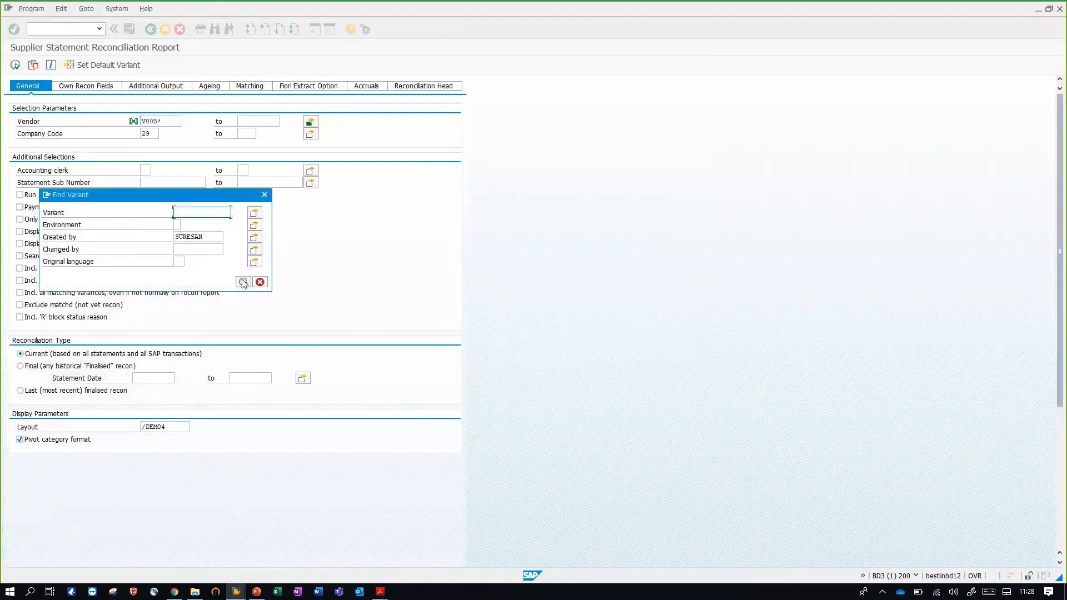
left_click(242, 282)
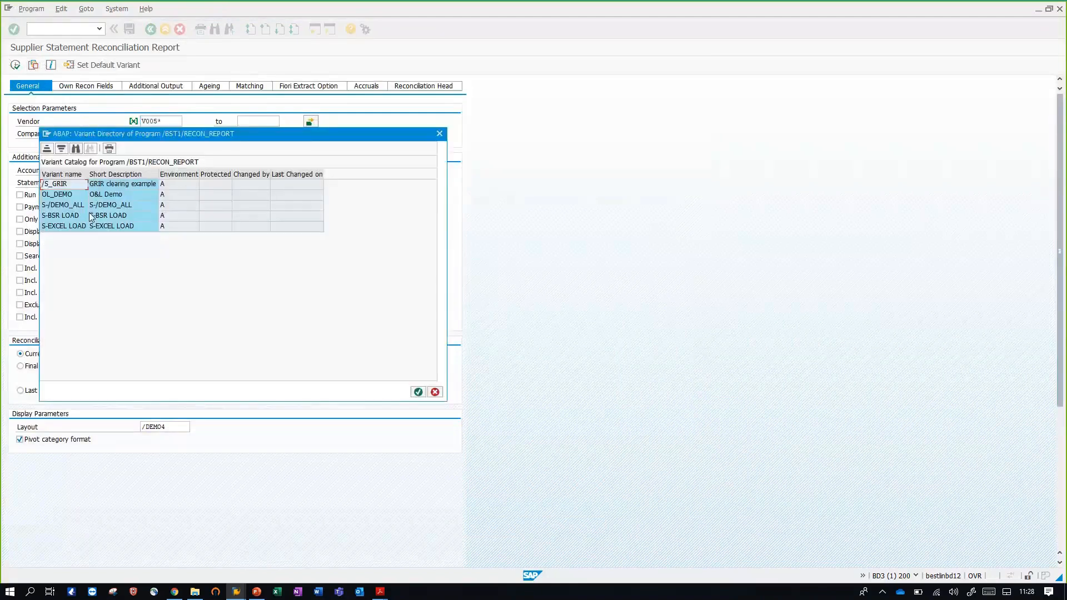
double_click(89, 217)
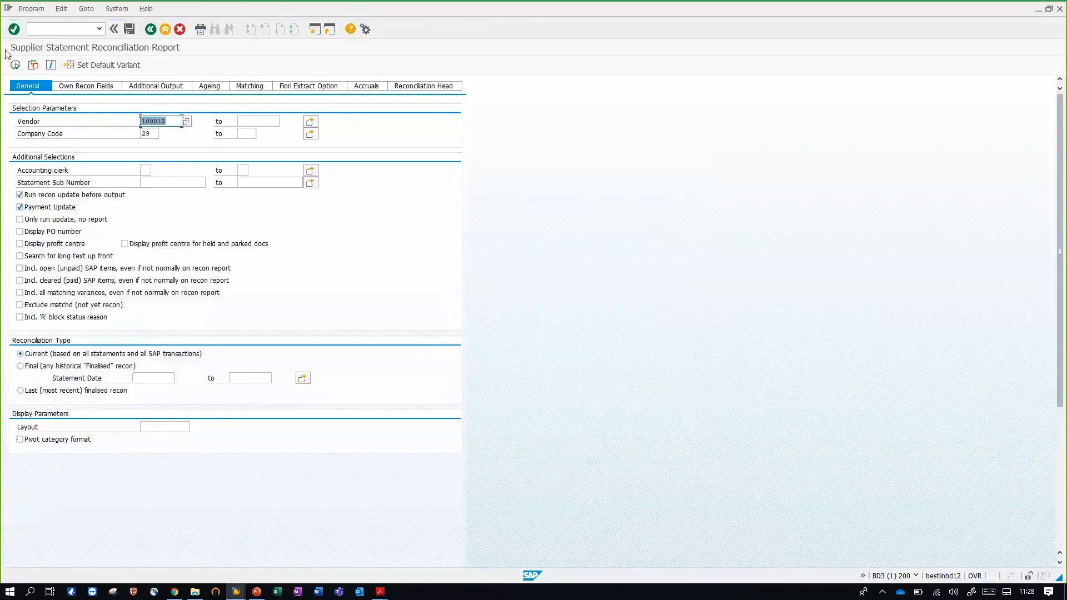
left_click(15, 66)
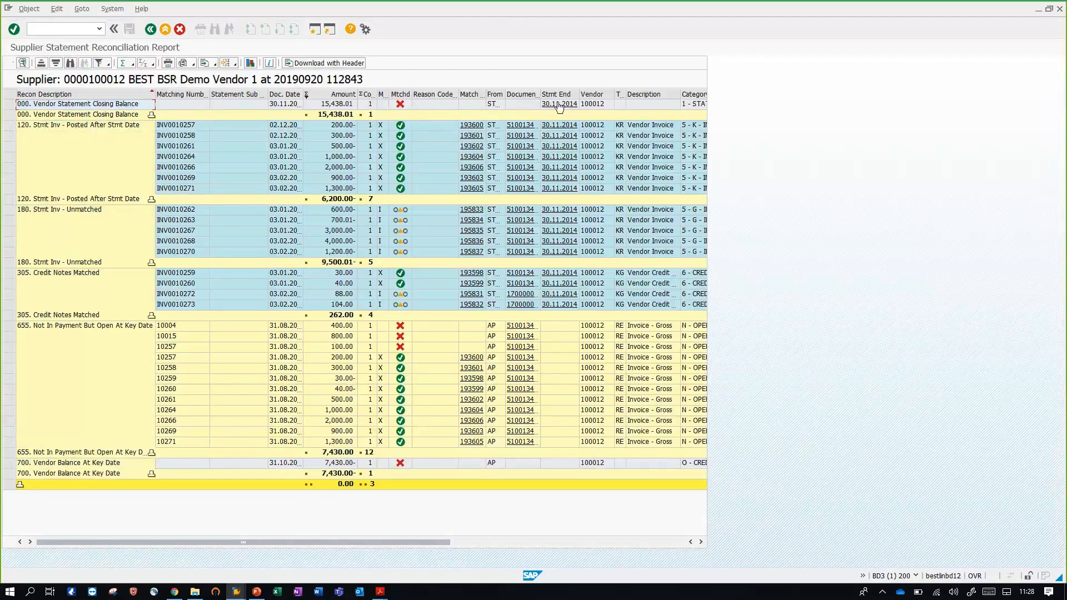
Open the 30.11.2014 statement from the closing balance line and compare its matched lines with Customer Statements Report - 30_11_2014.pdf in Acrobat Reader
left_click(559, 104)
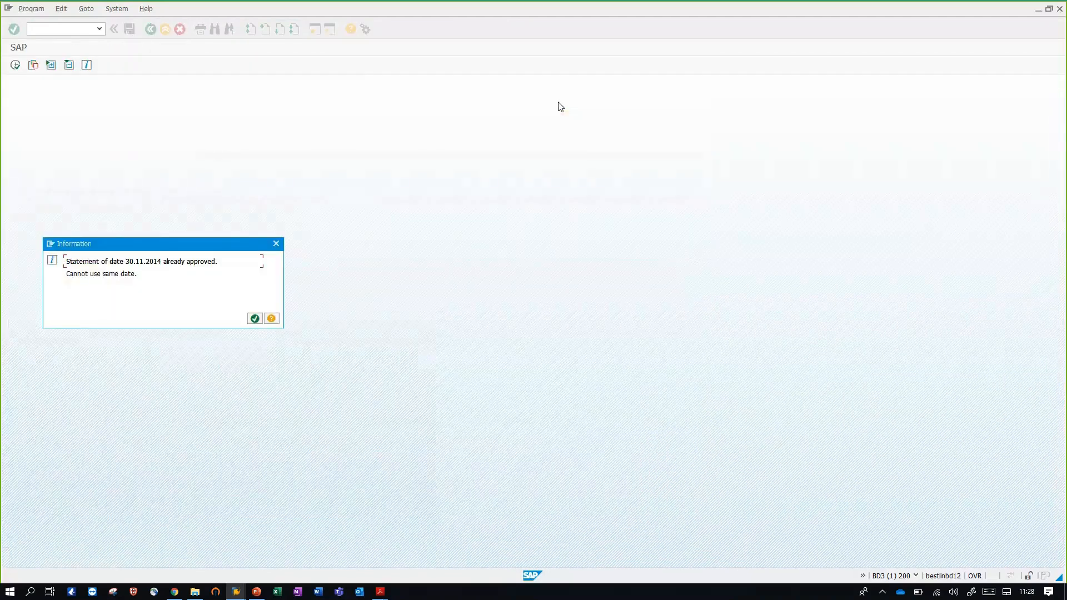
key("Return")
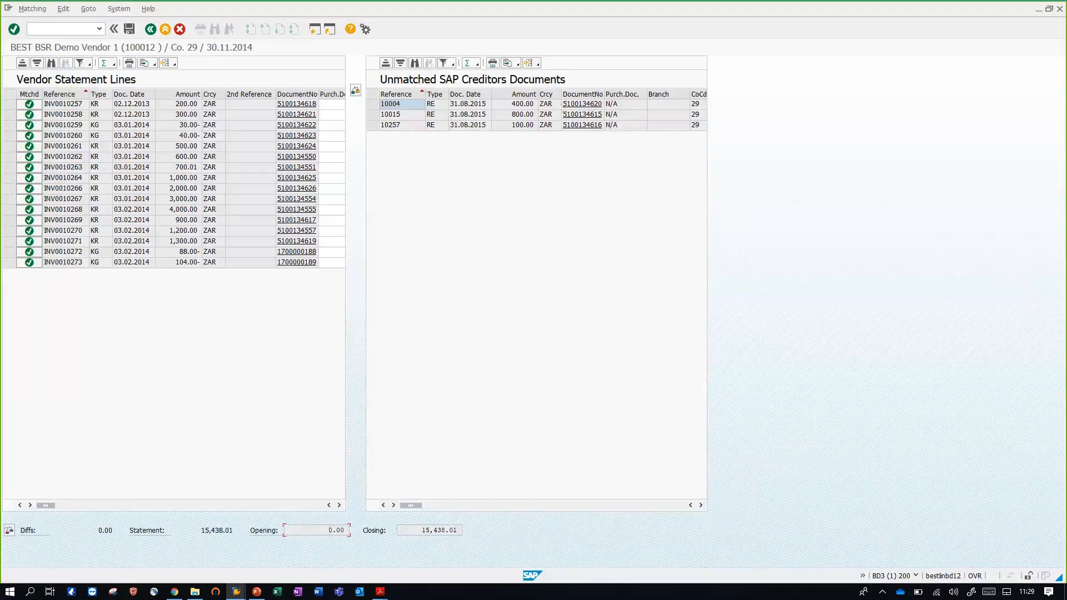
mouse_move(382, 596)
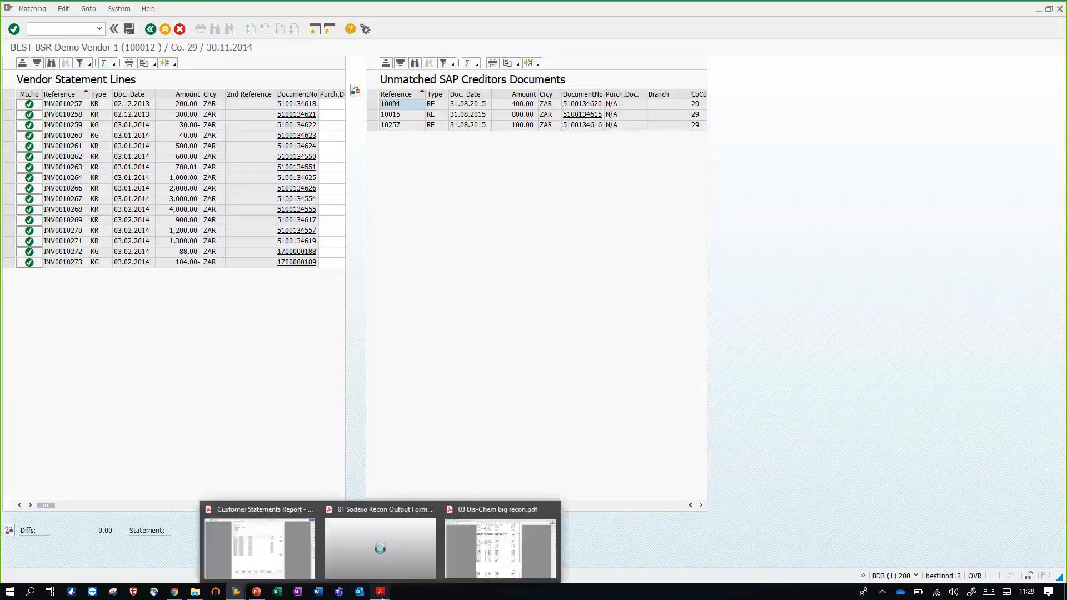
left_click(270, 562)
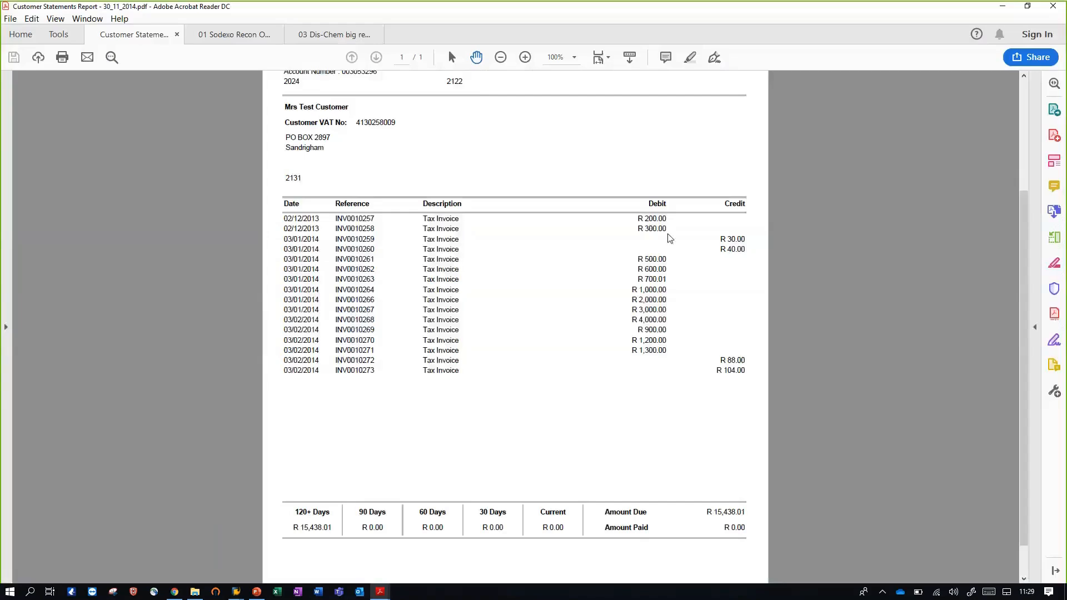
key("alt+Tab")
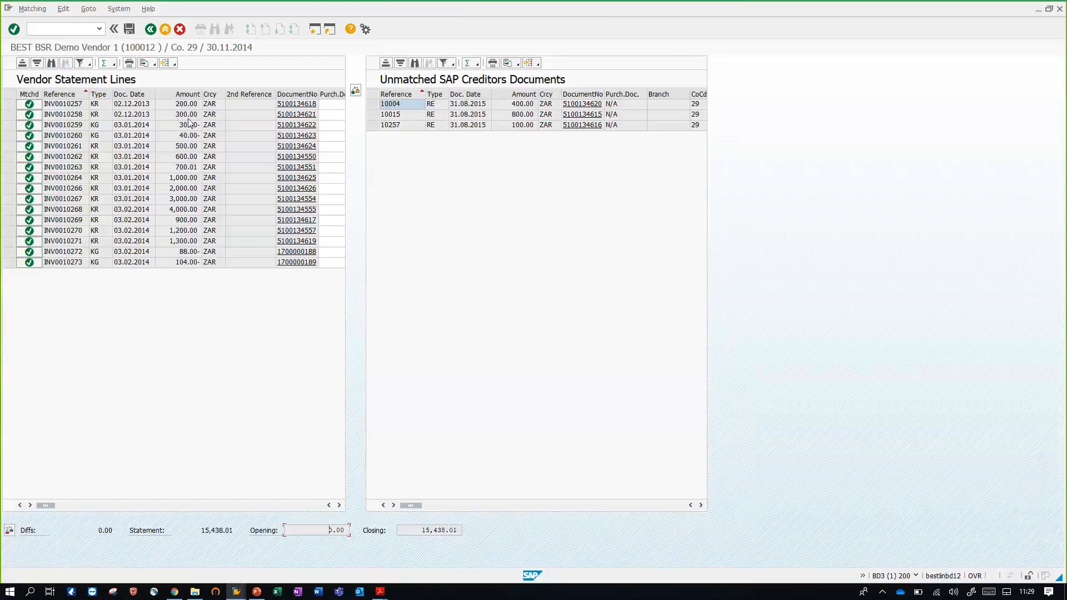
key("alt+Tab")
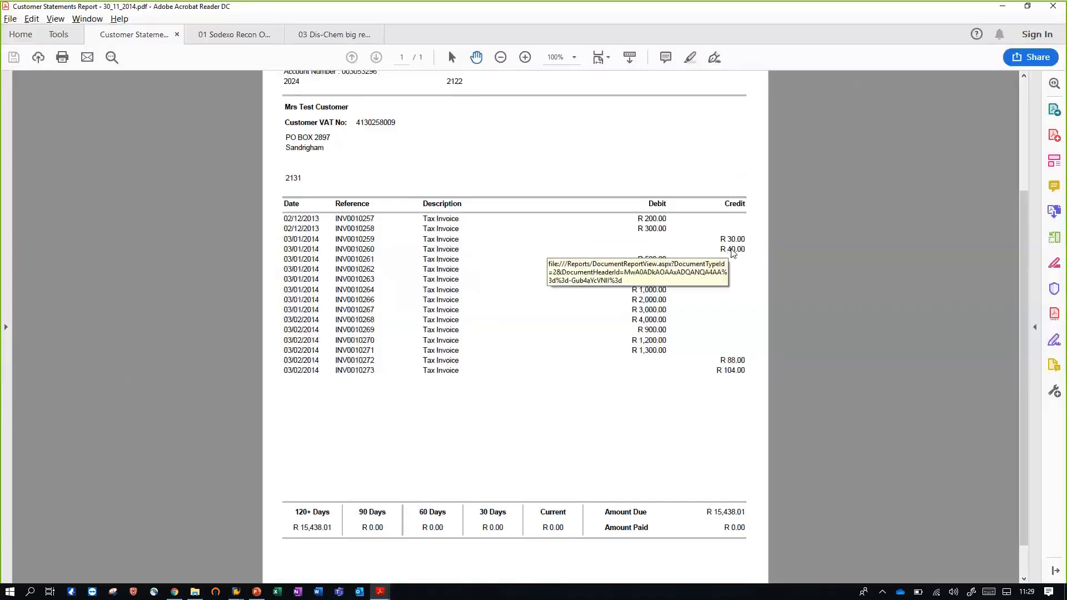
key("alt+Tab")
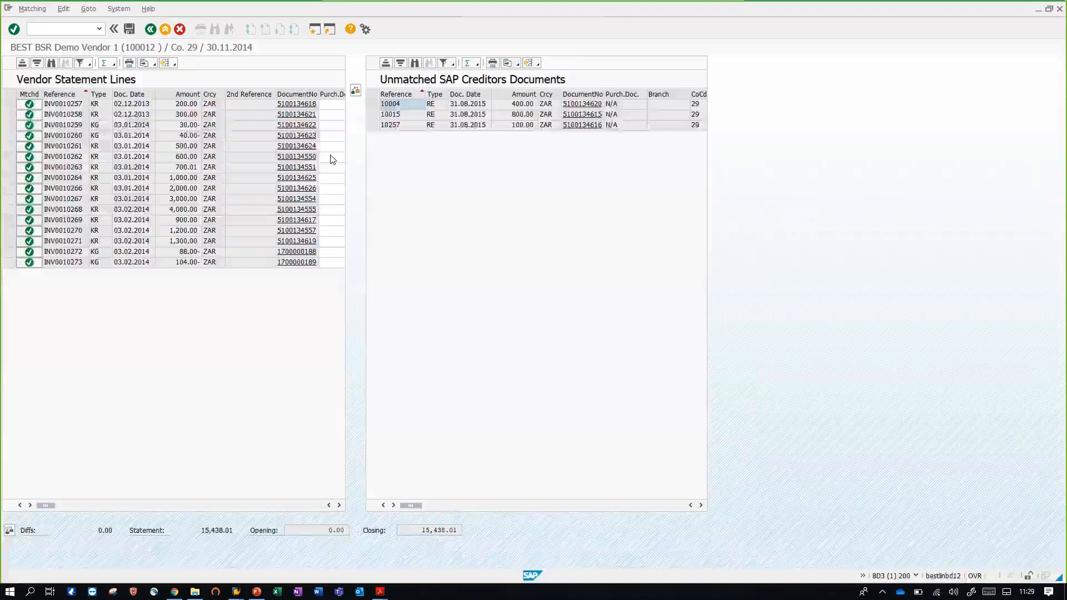
Compare the statement's closing balance in SAP with the Amount Due on the customer statement PDF
left_click_drag(419, 529, 491, 526)
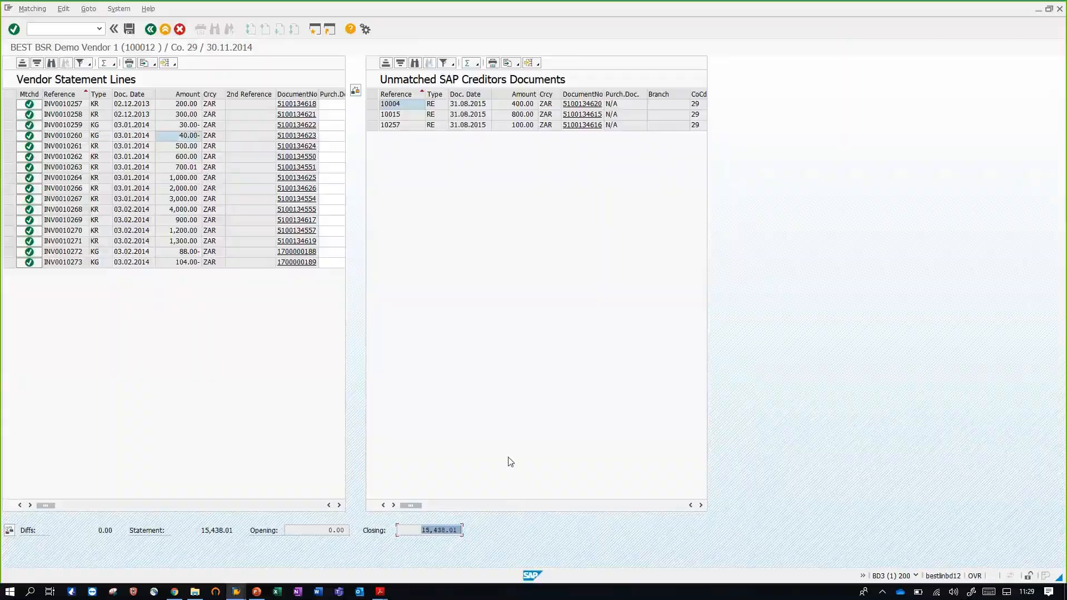
key("alt+Tab")
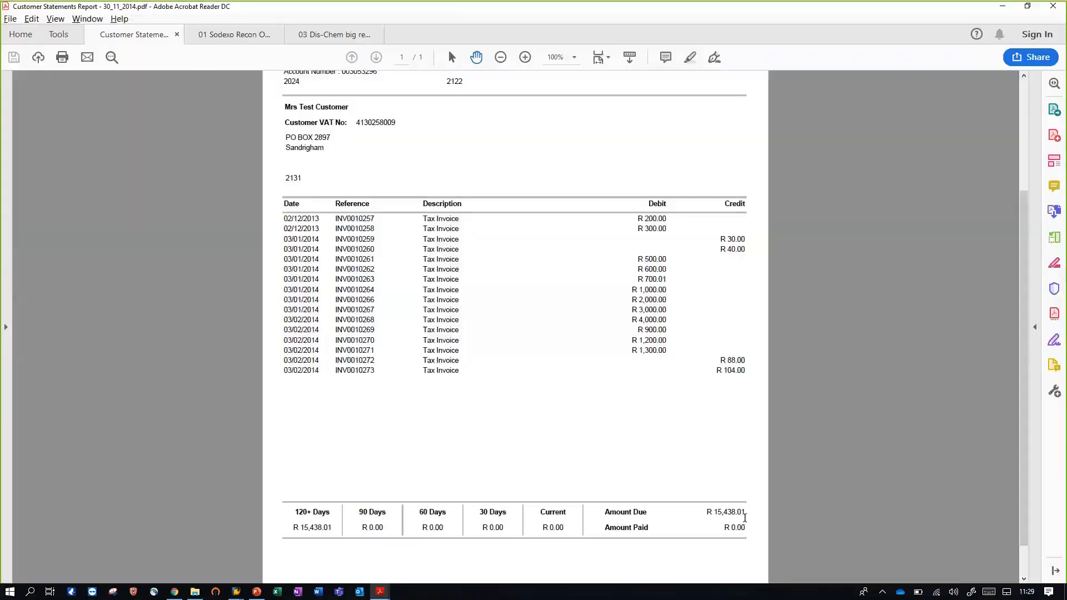
key("alt+Tab")
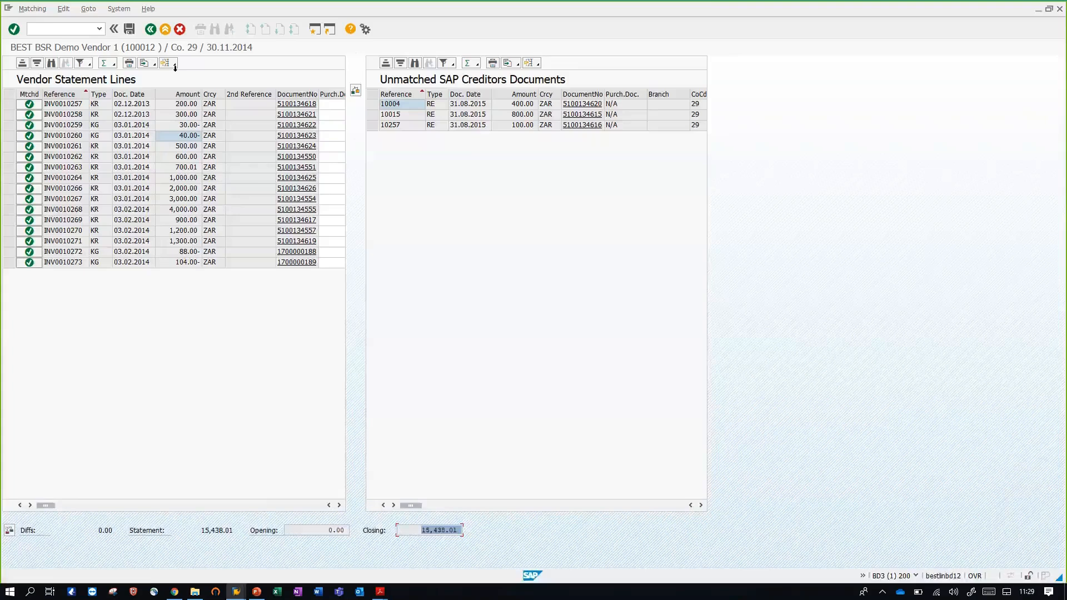
Exit the matching screen and the reconciliation report back to the SAP Easy Access menu
left_click(168, 30)
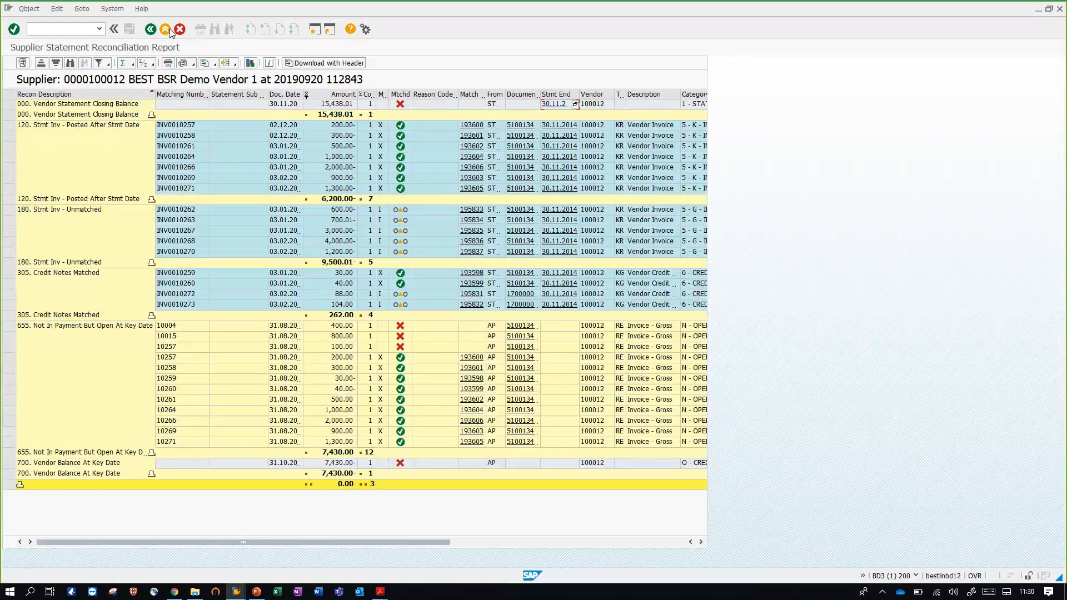
left_click(169, 29)
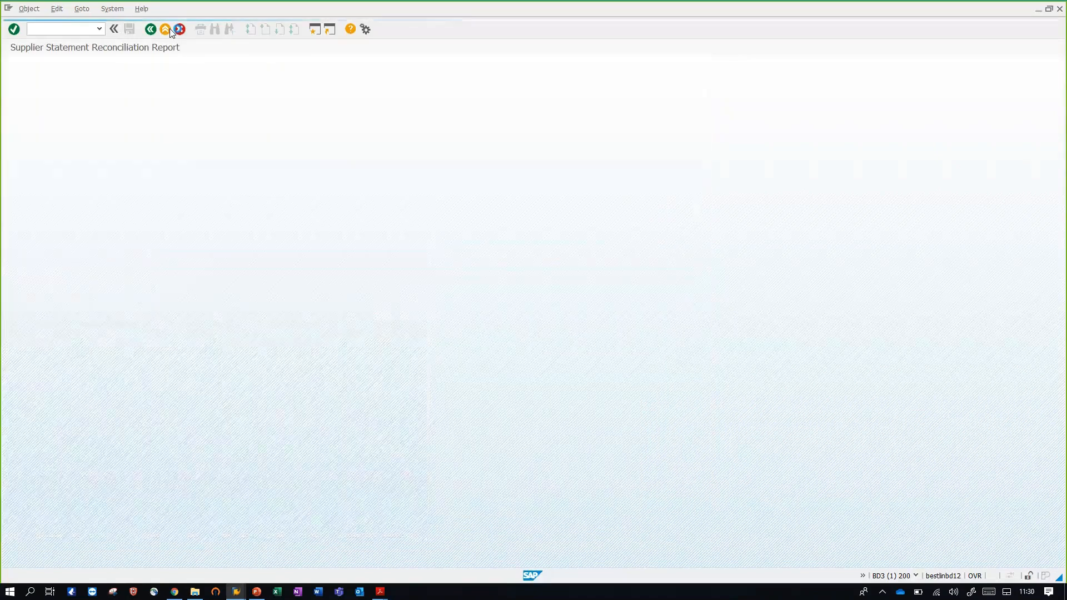
left_click(167, 28)
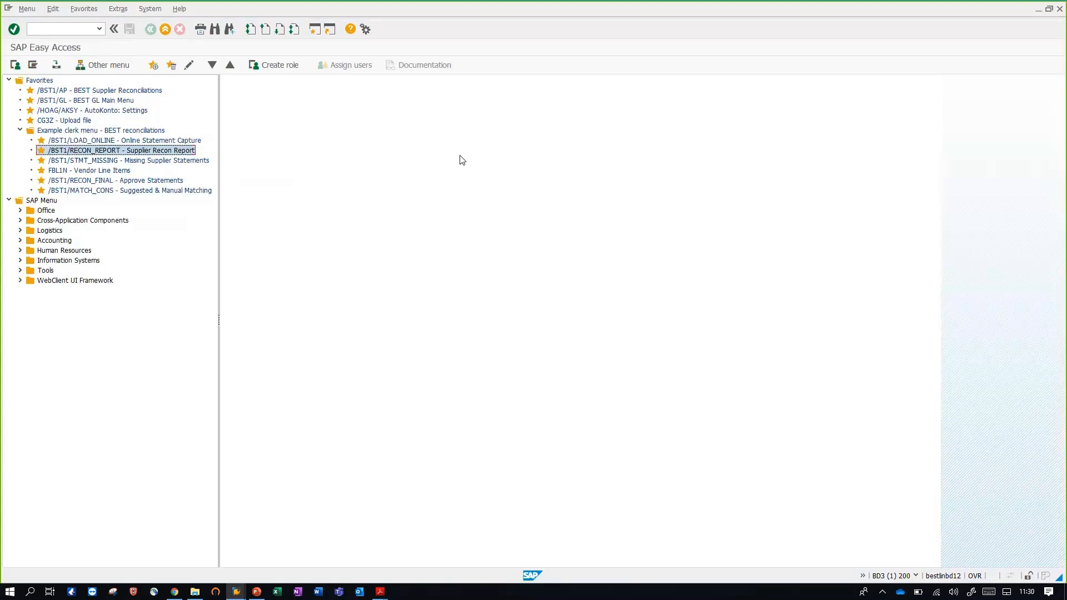
Open the Missing Supplier Statements report, load the variant /DEMO1 and run it
double_click(159, 161)
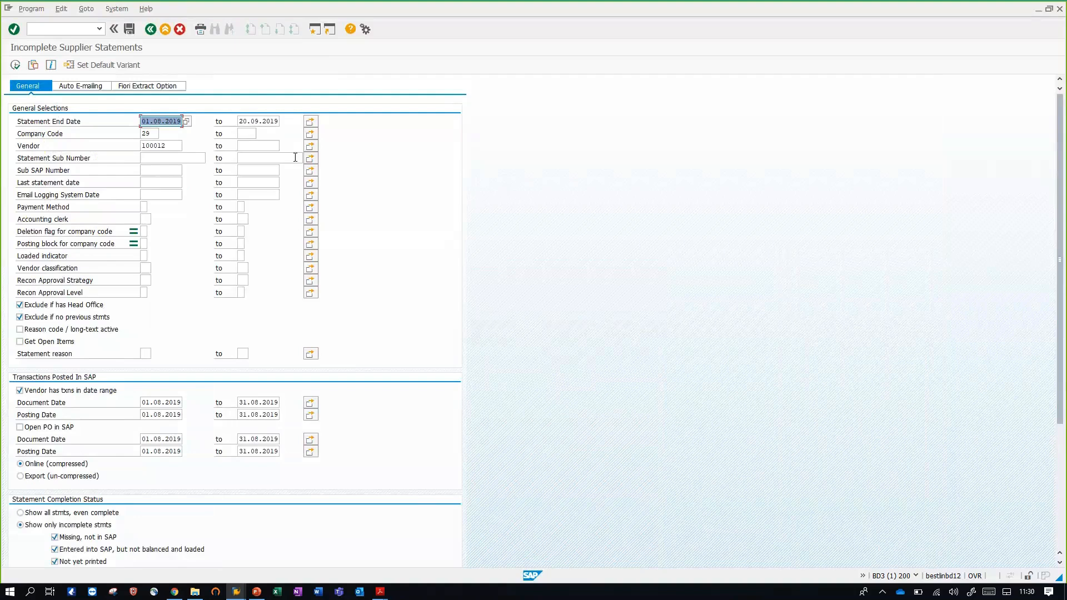
left_click(33, 65)
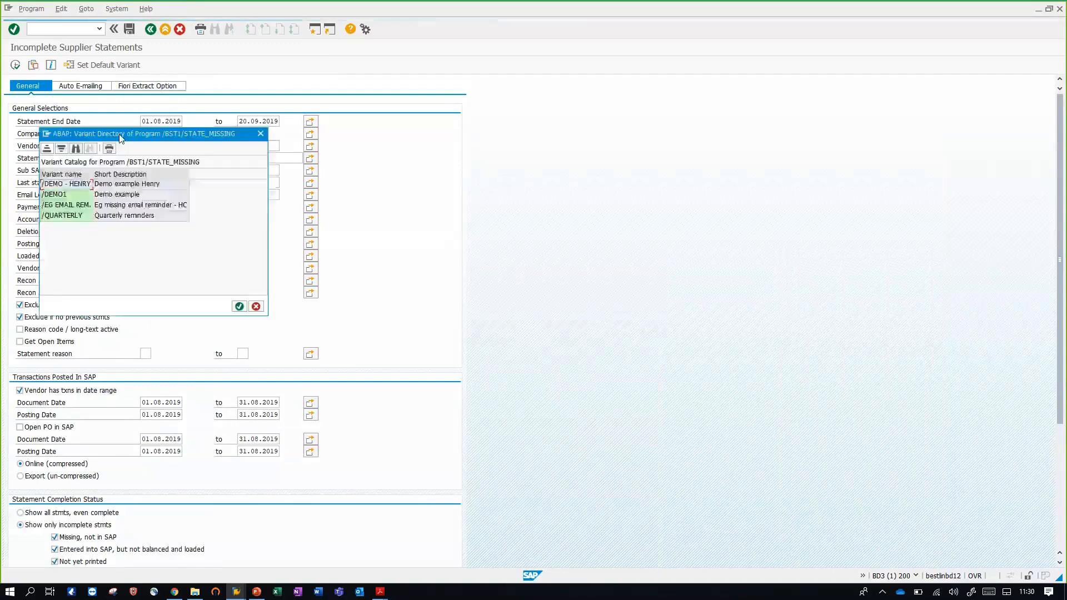
double_click(72, 192)
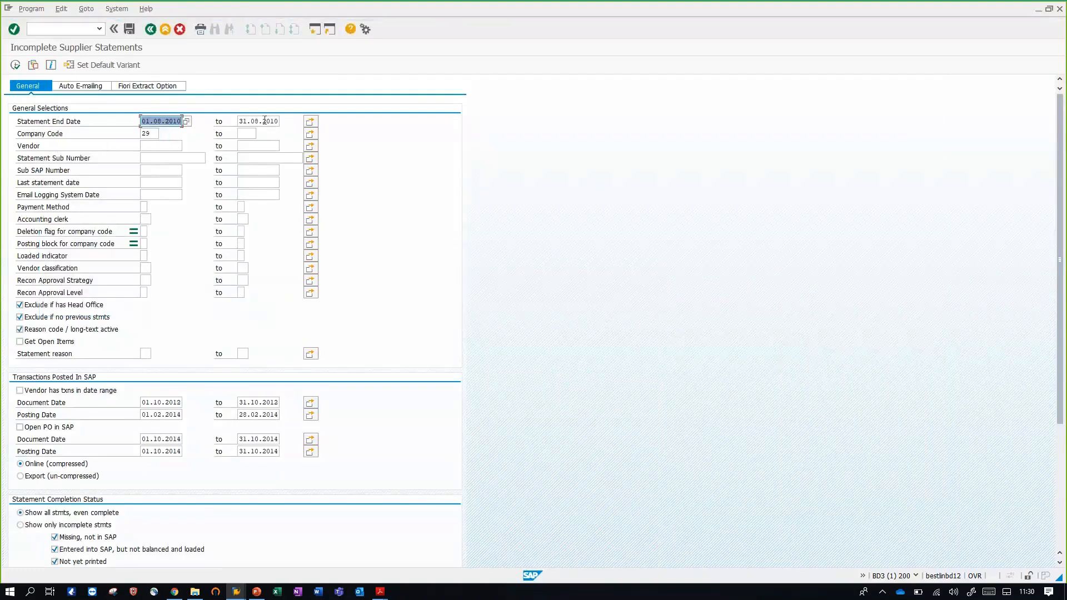
left_click(15, 65)
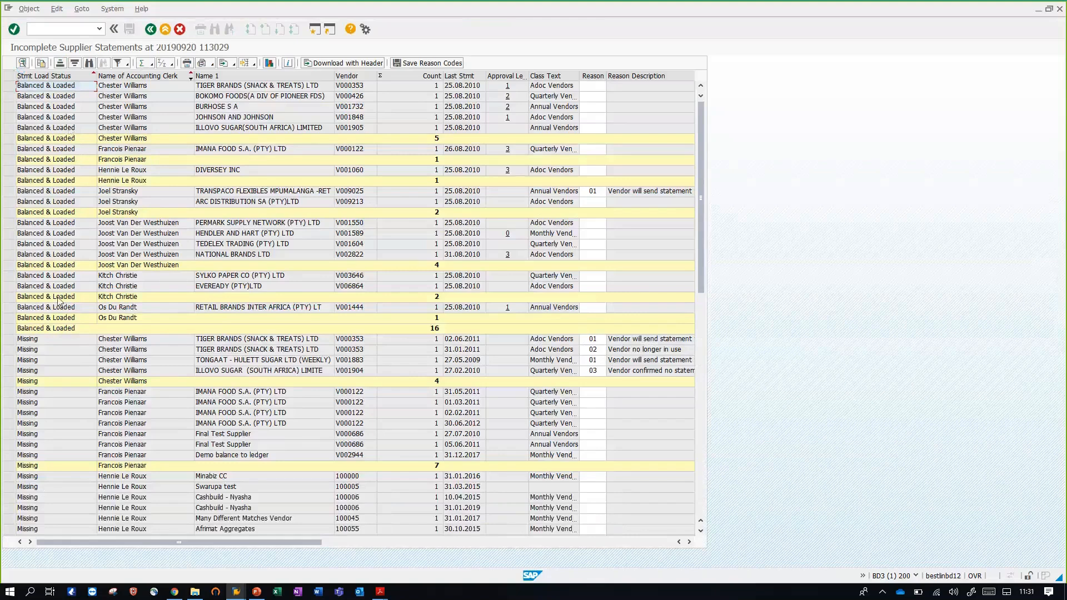
Examine the Balanced & Loaded and Missing statements per accounting clerk in the Incomplete Supplier Statements list
scroll(71, 349, "down", 1)
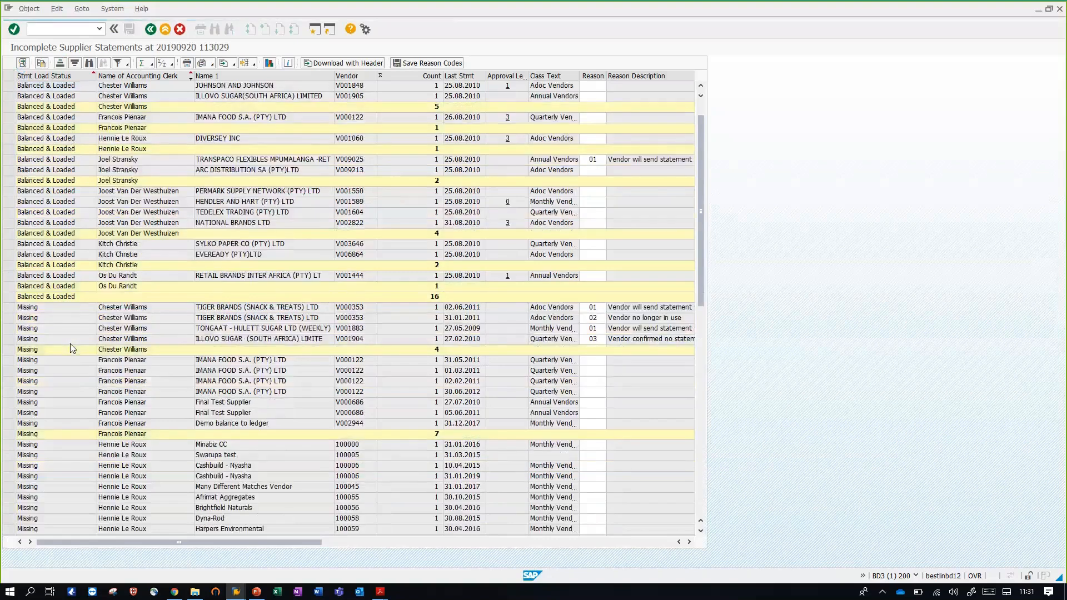
scroll(54, 313, "down", 1)
scroll(55, 311, "down", 4)
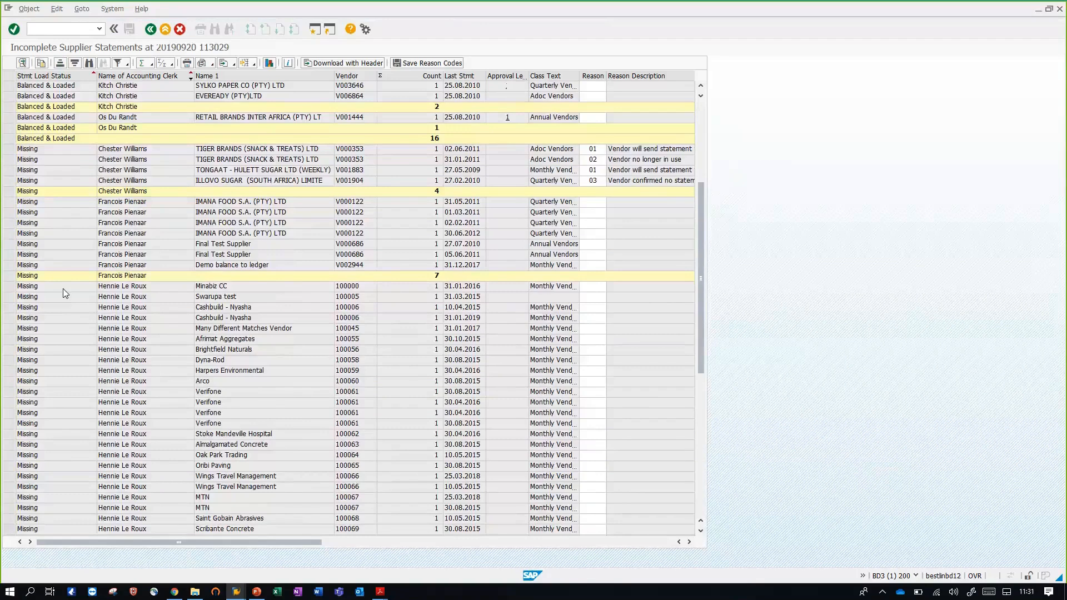
left_click(54, 96)
scroll(293, 192, "up", 2)
scroll(295, 194, "up", 4)
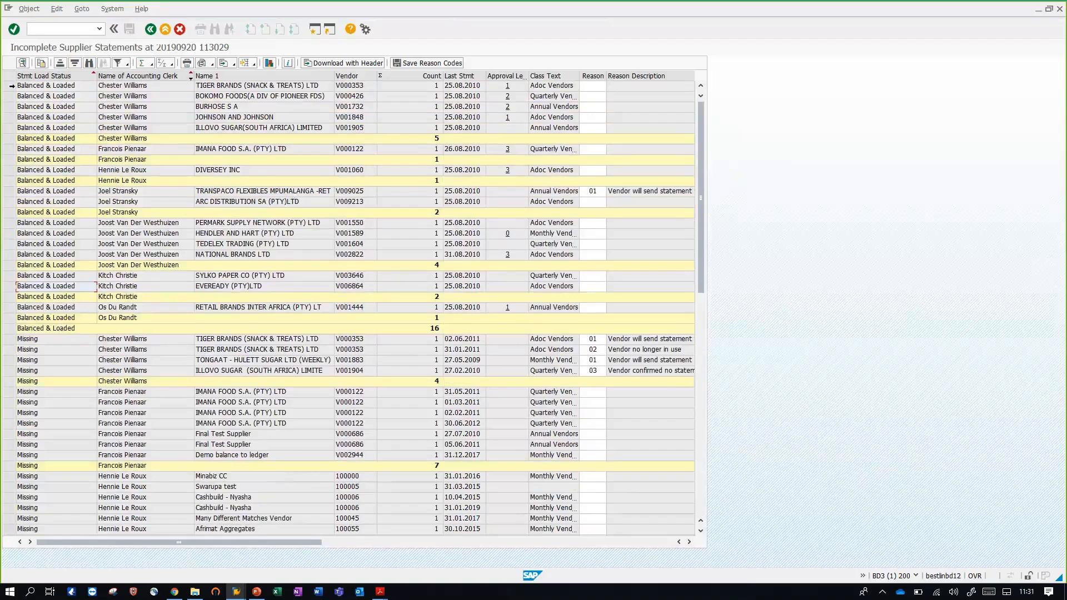
left_click_drag(9, 86, 9, 129)
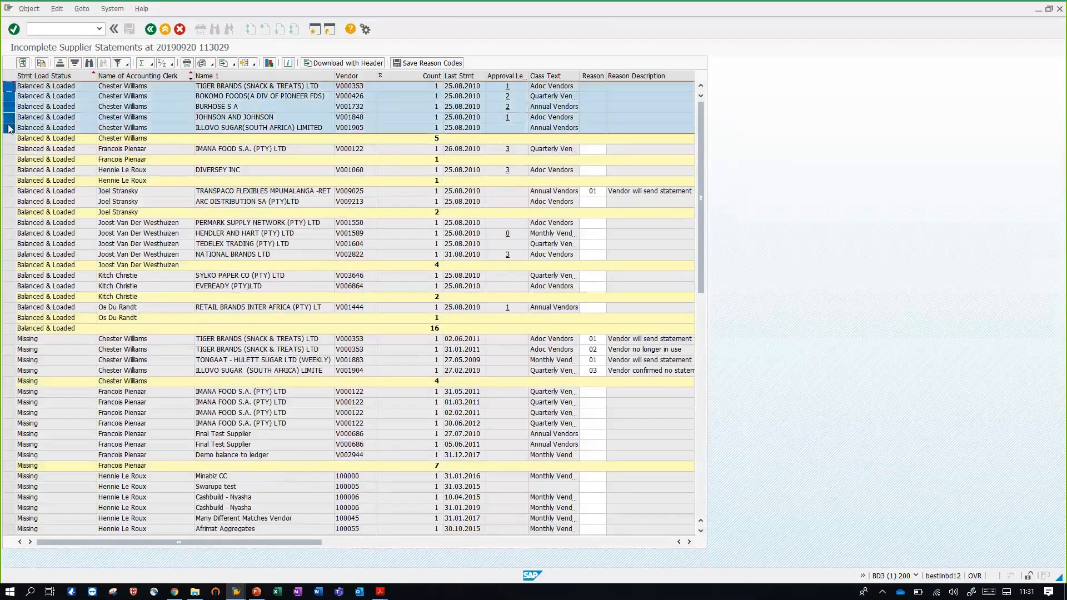
left_click(77, 108)
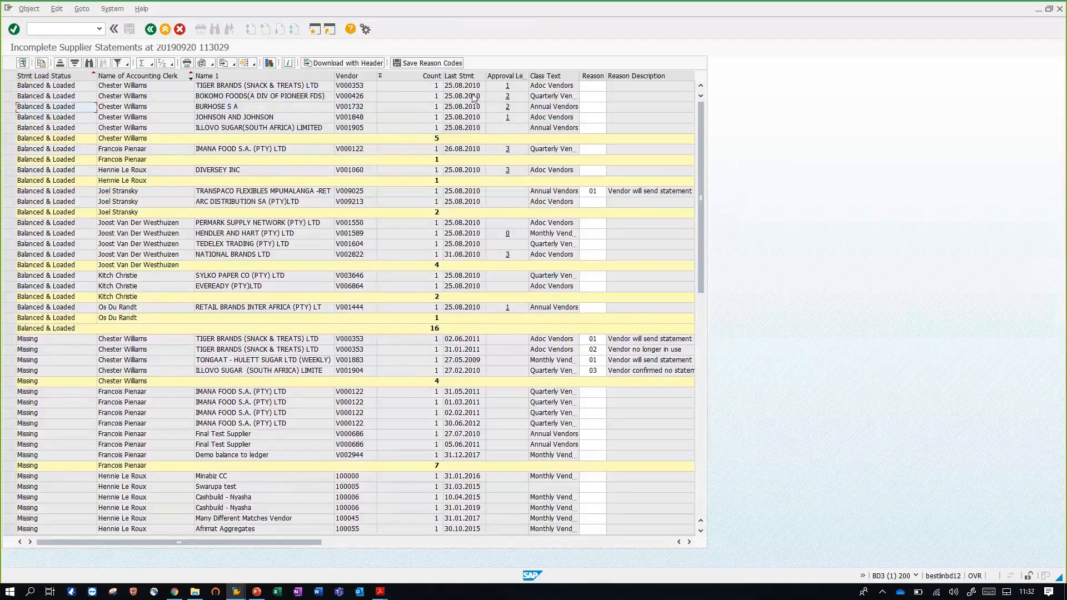
View the approval records of the balanced TIGER BRANDS and BOKOMO FOODS statements, and exit to the SAP Easy Access menu
left_click(508, 86)
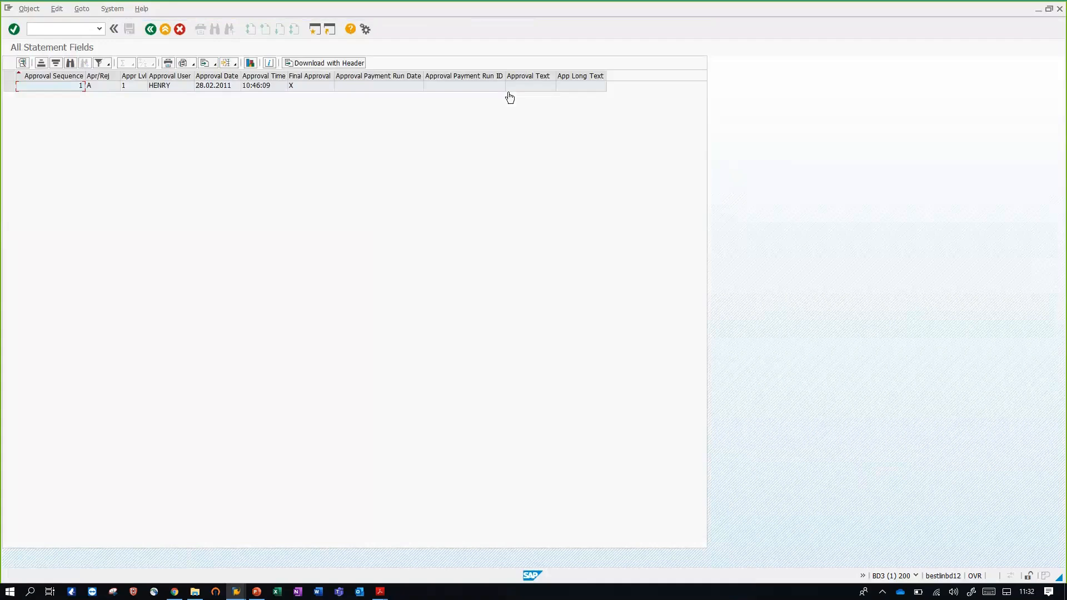
left_click(150, 29)
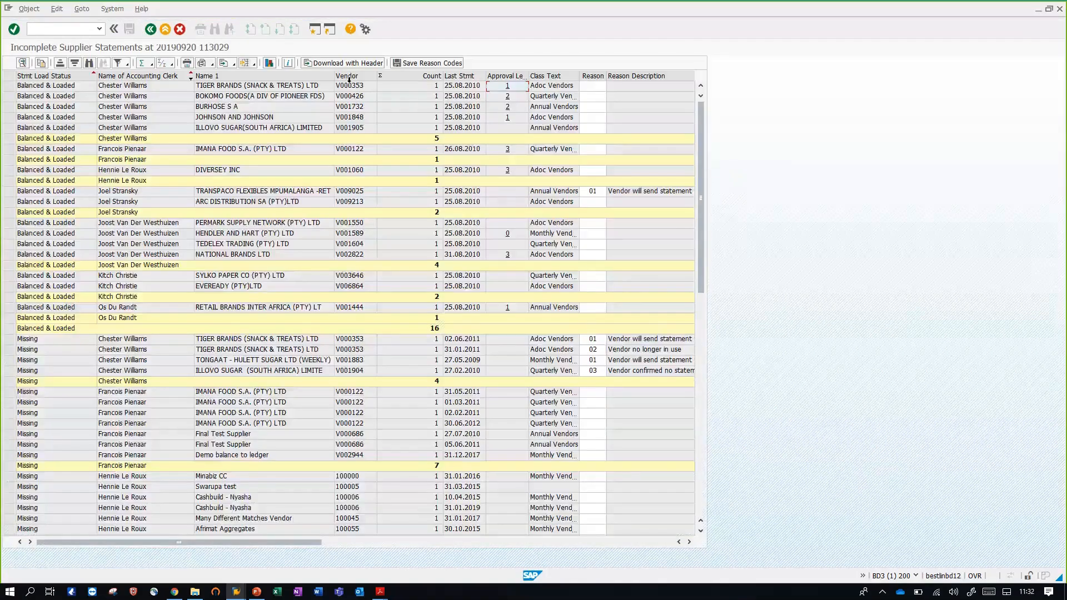
left_click(507, 96)
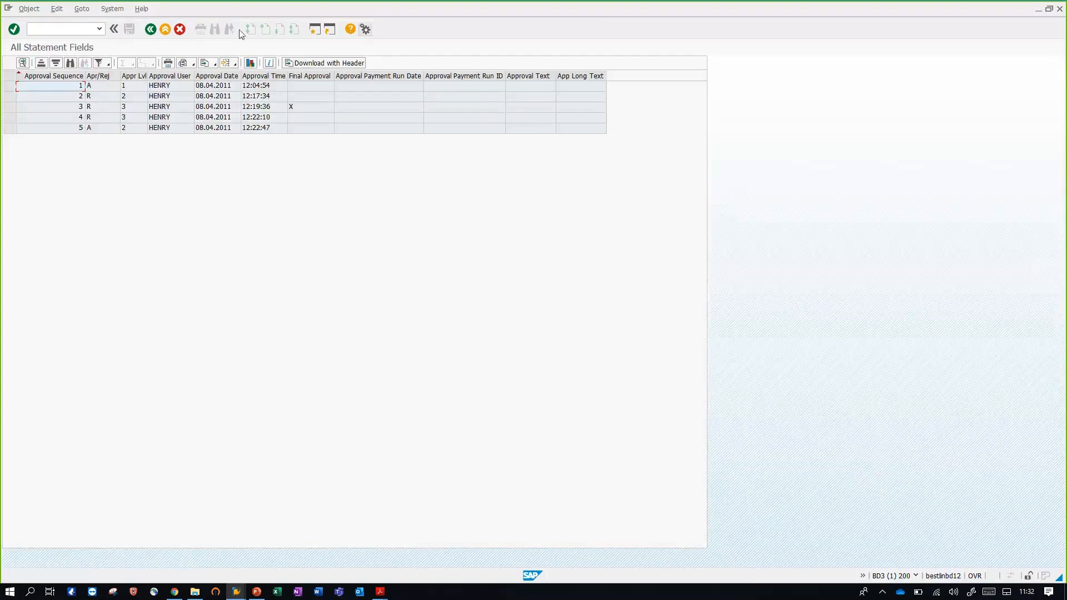
left_click(165, 29)
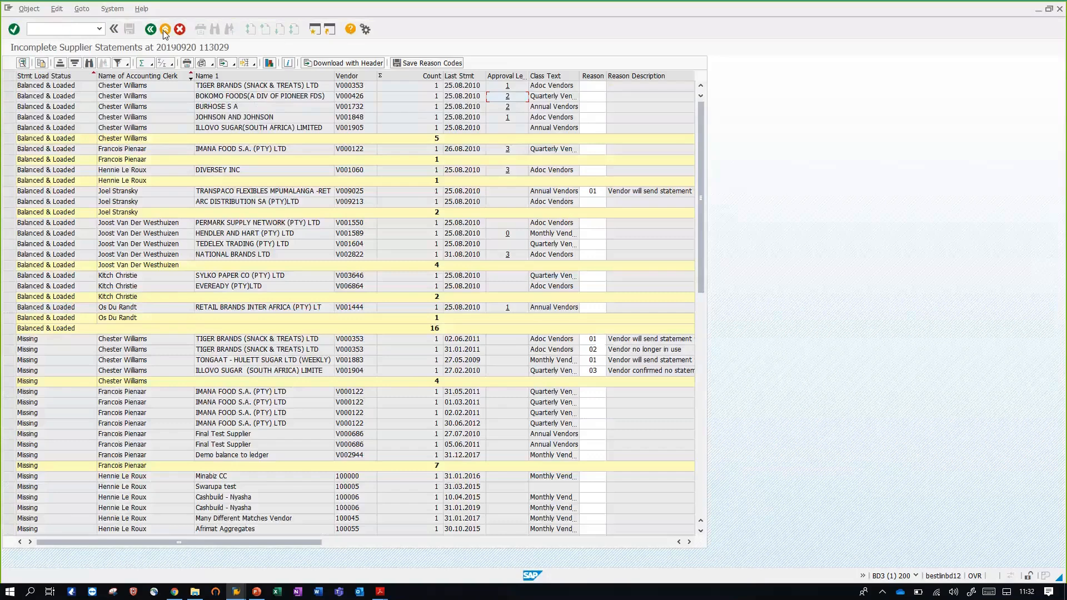
left_click(166, 29)
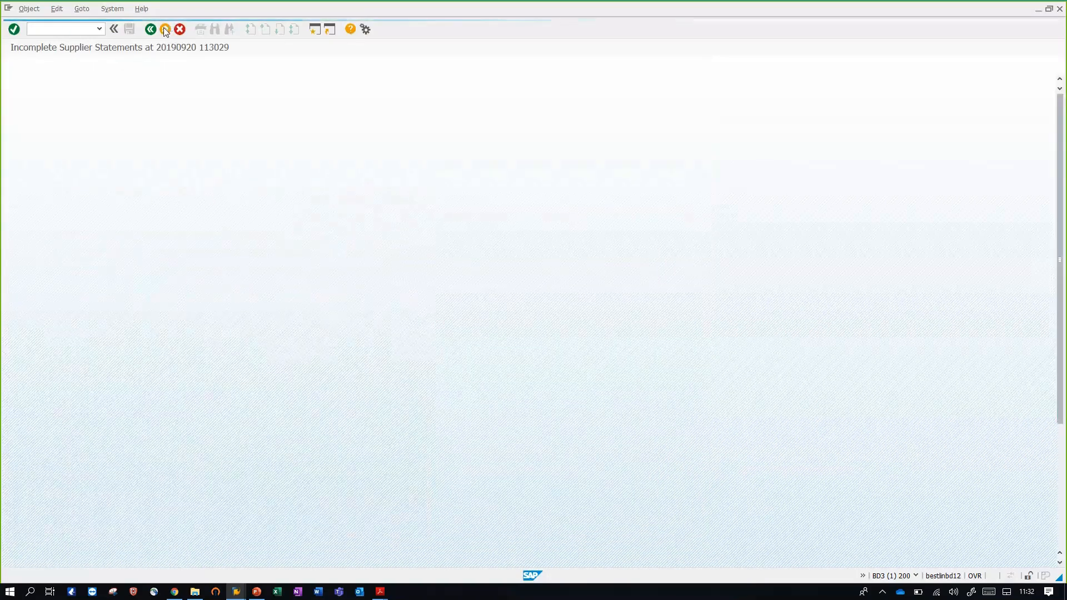
left_click(165, 29)
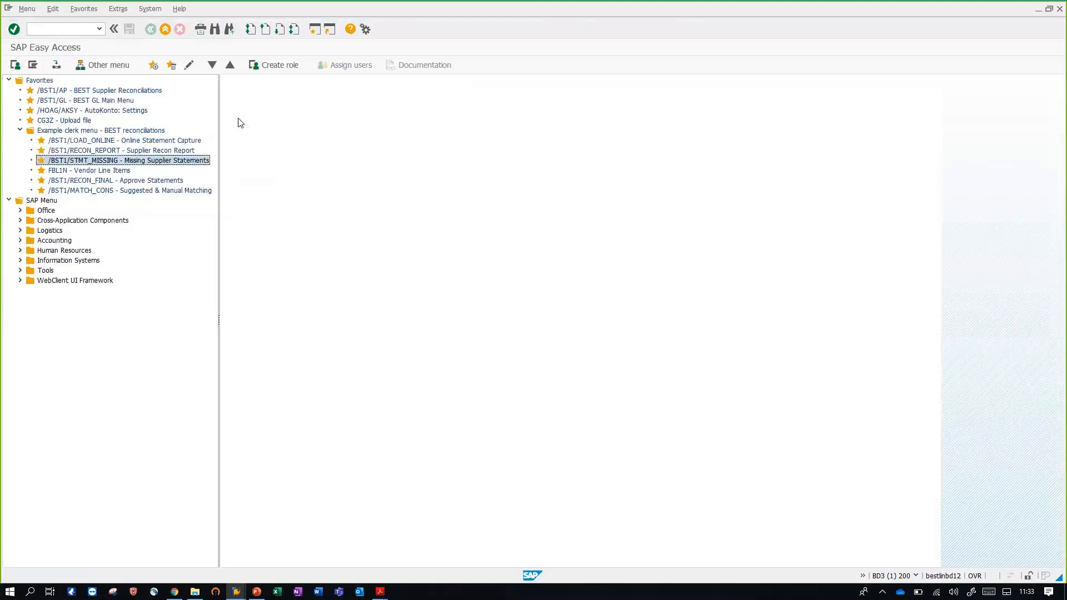
Open the Approve Statements transaction, load the variant /DEMO and run the reconciliation approval list
double_click(149, 182)
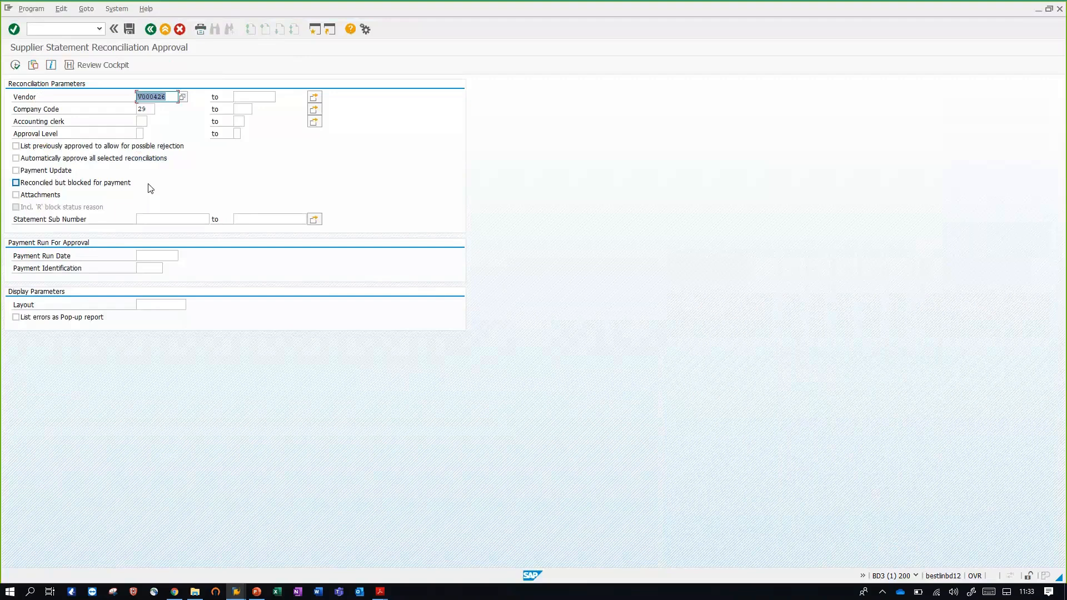
left_click(34, 66)
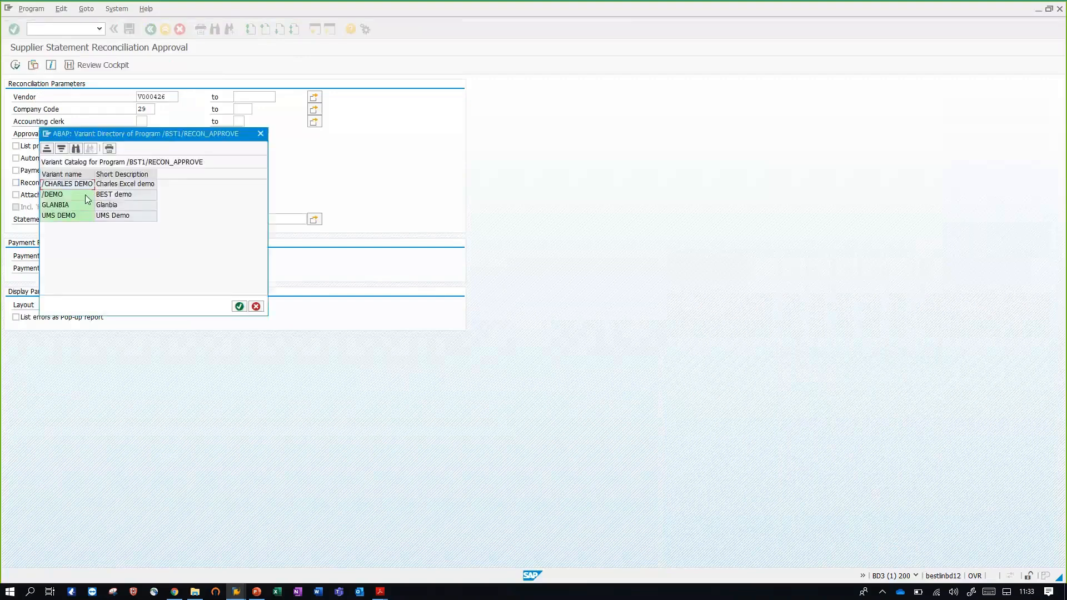
double_click(85, 194)
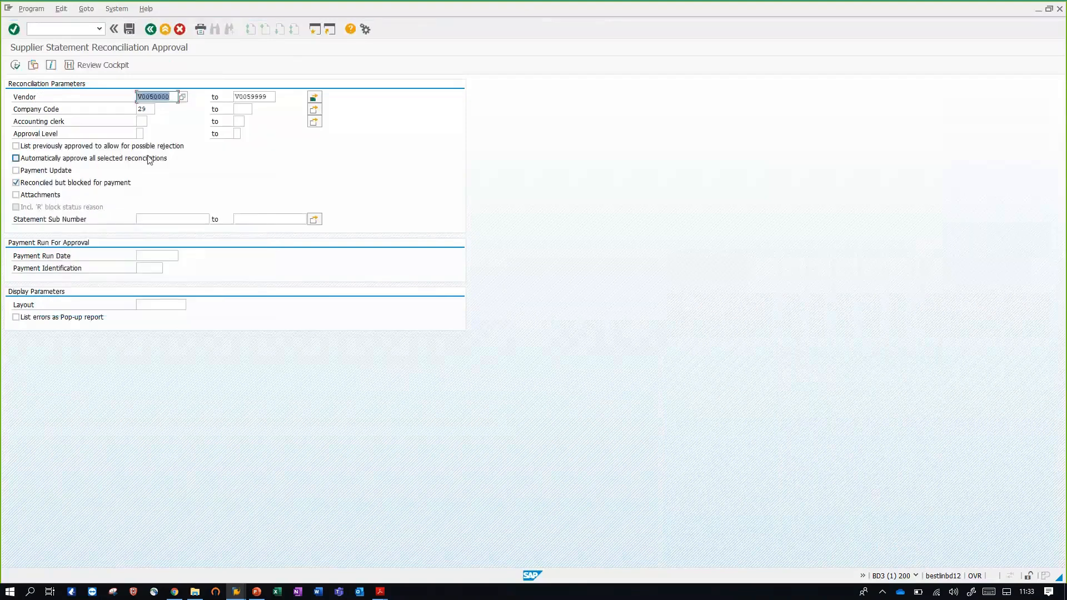
left_click(15, 66)
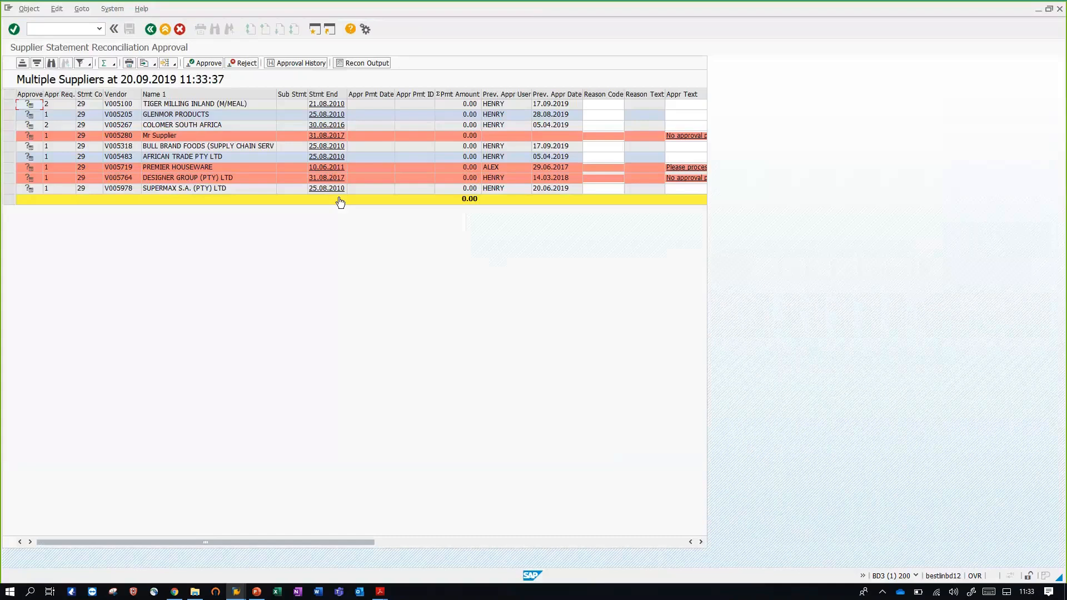
Examine the required approval levels, including those of the TIGER MILLING INLAND and GLENMOR PRODUCTS reconciliations
left_click(60, 94)
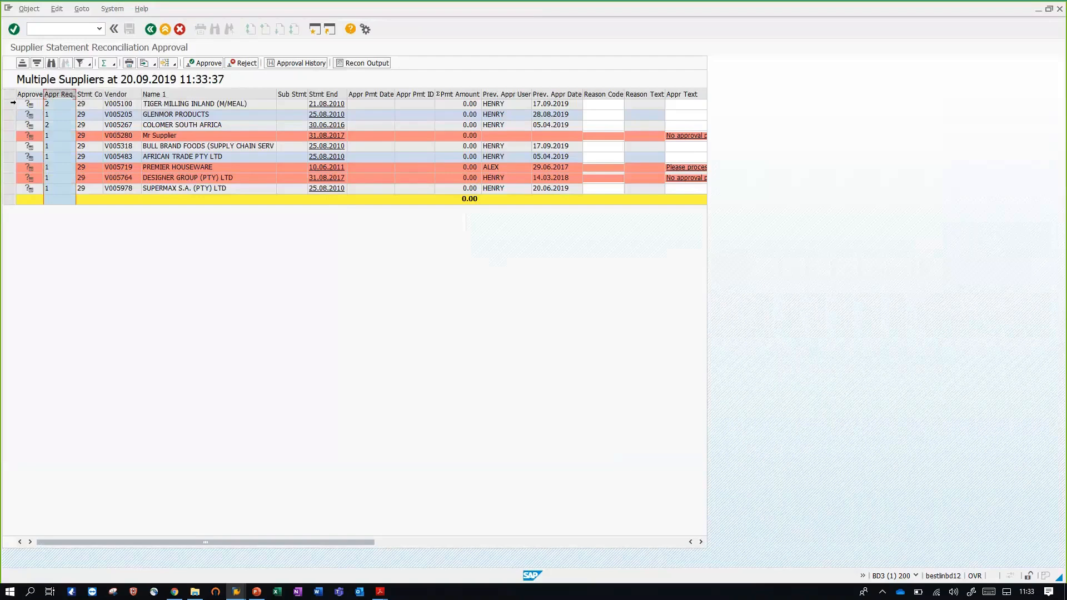
left_click(11, 104)
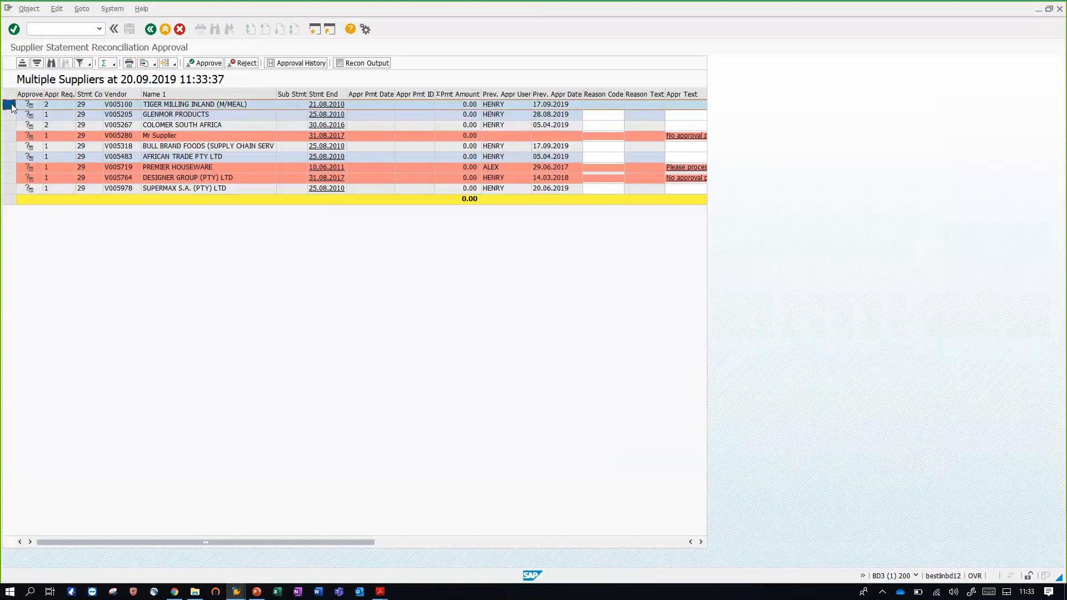
left_click(10, 115)
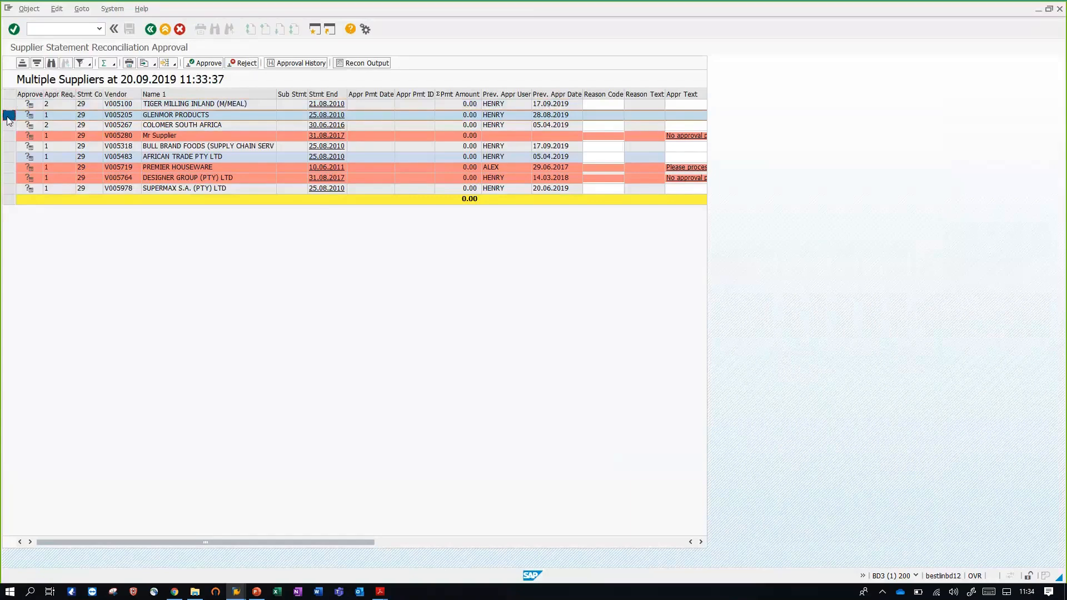
Run the reconciliation report from TIGER MILLING INLAND's 21.08.2010 statement date and return to the approval list
left_click(323, 106)
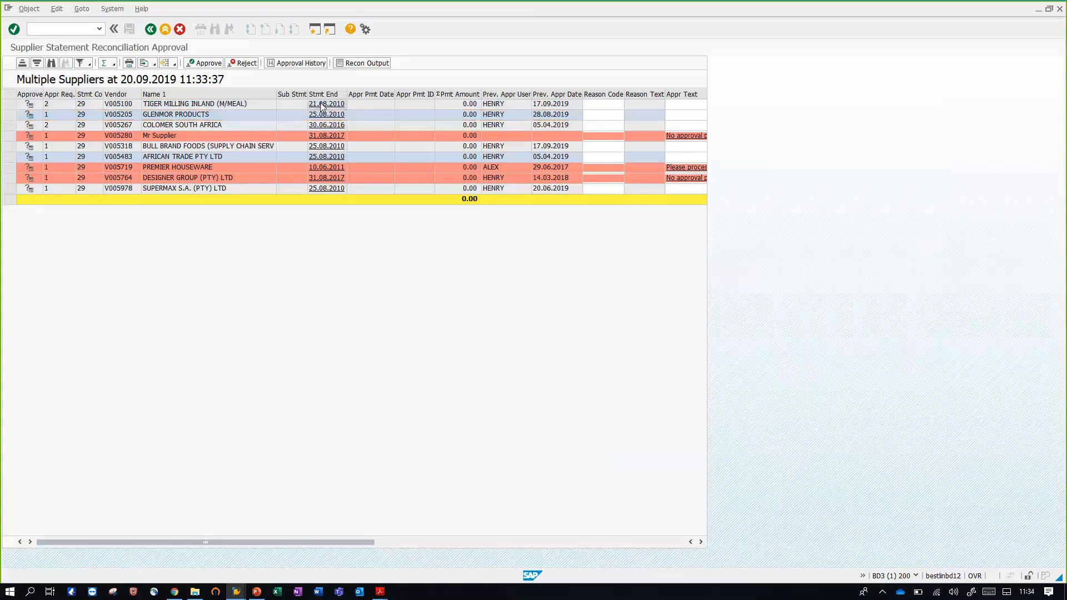
left_click(322, 105)
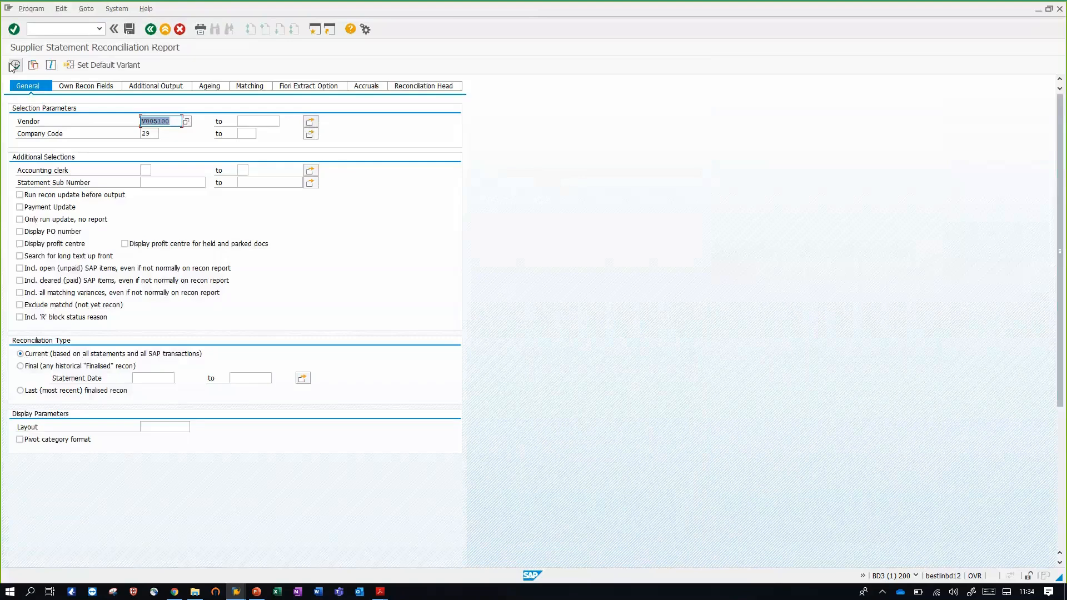
left_click(15, 65)
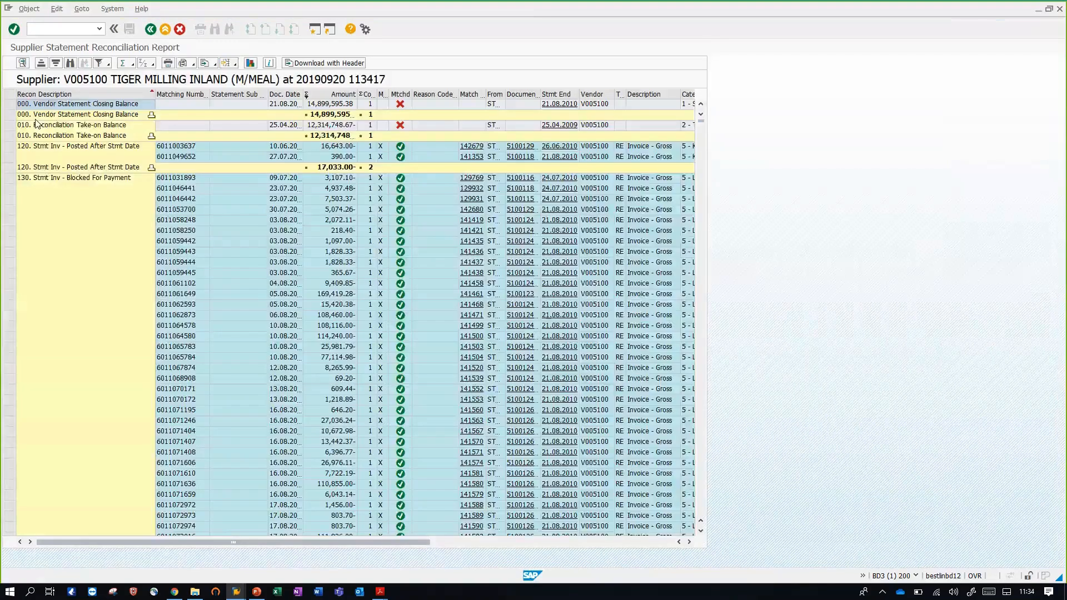
left_click(153, 32)
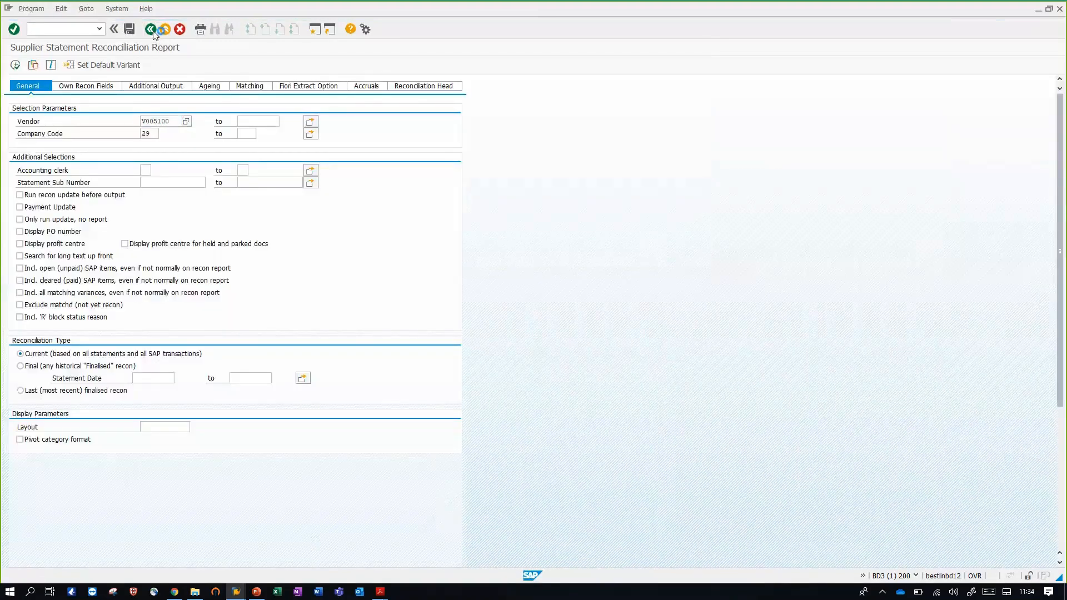
left_click(152, 31)
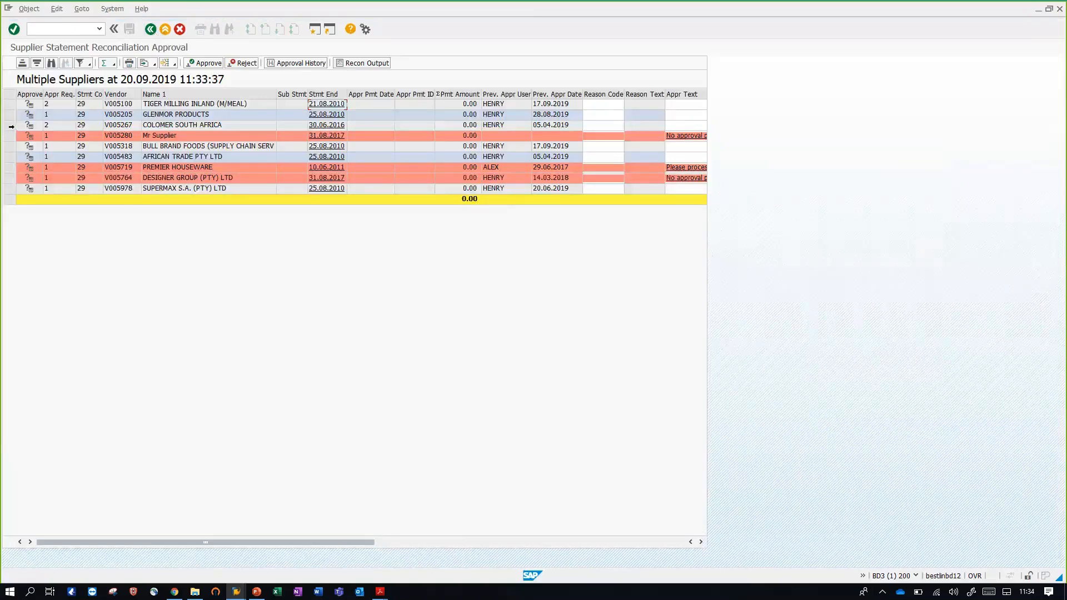
View the approval history of the COLOMER SOUTH AFRICA reconciliation and exit to the SAP Easy Access menu
left_click(10, 127)
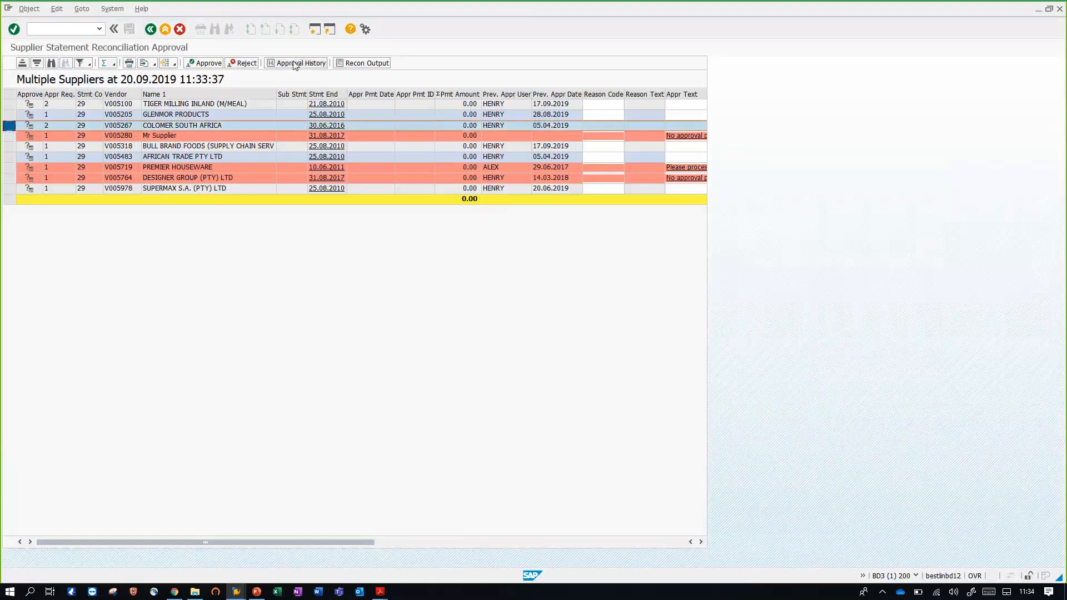
left_click(295, 63)
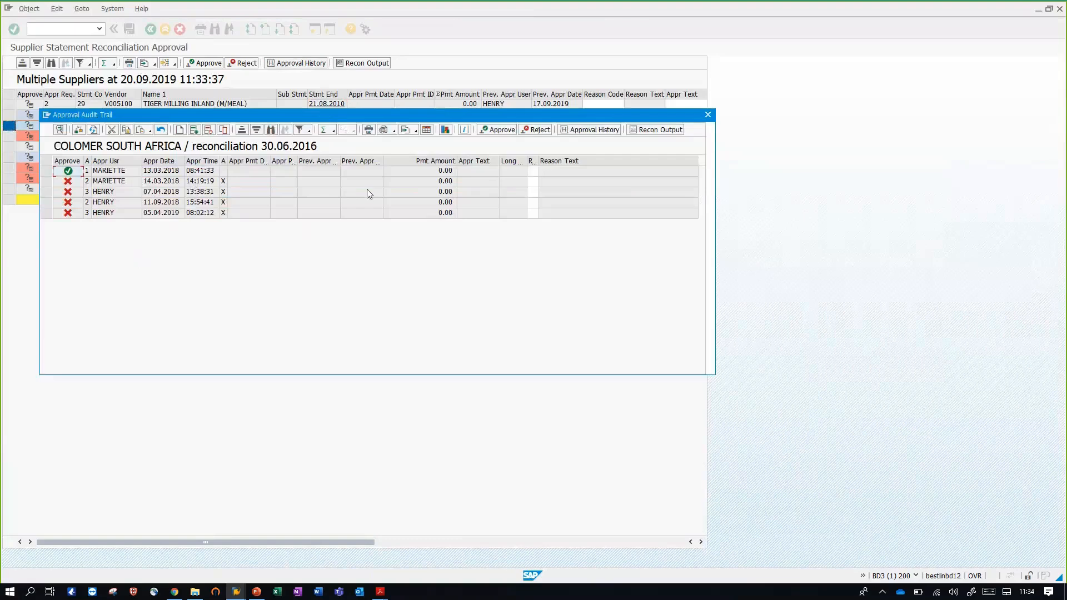
left_click(709, 112)
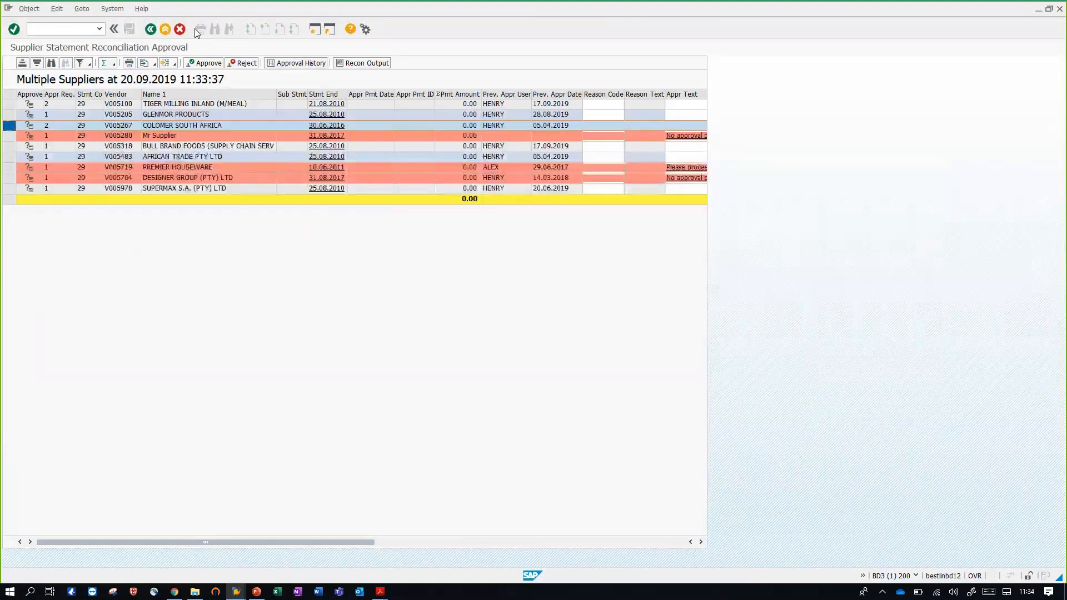
left_click(157, 28)
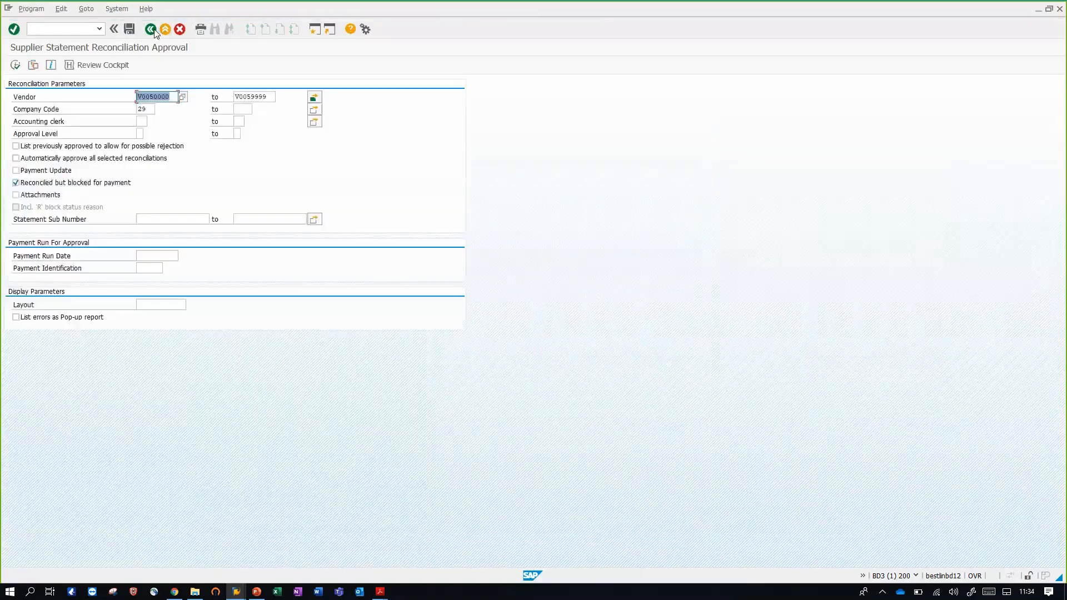
left_click(155, 30)
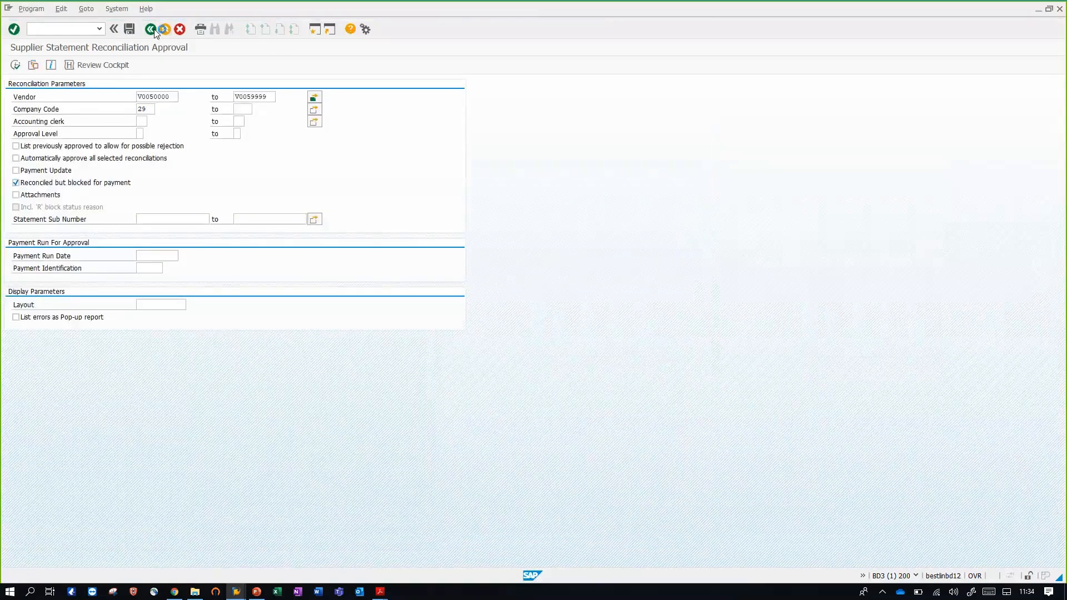
left_click(155, 32)
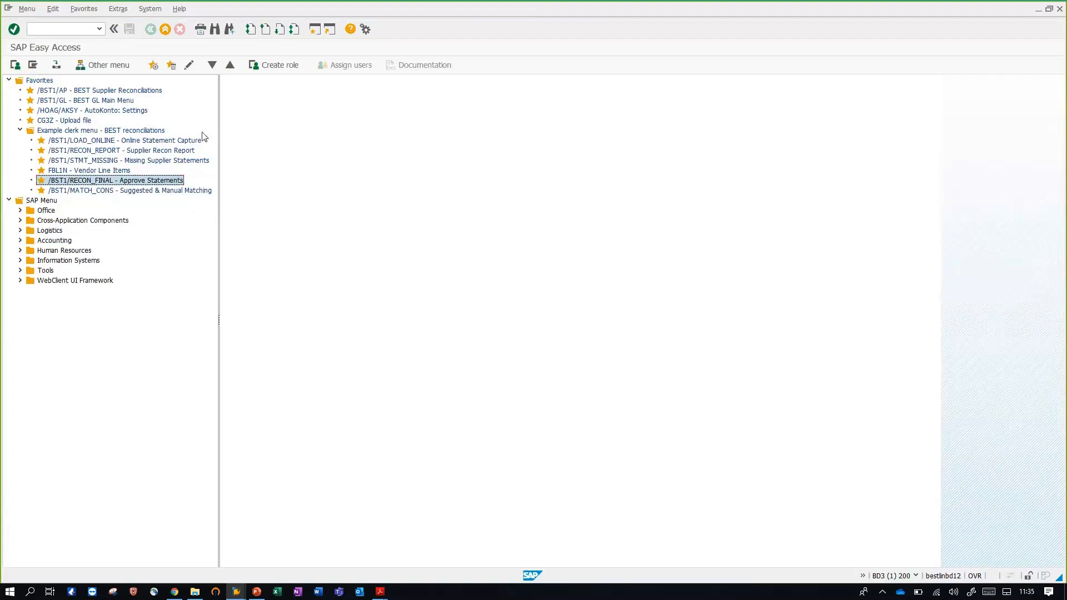
Open the Statement Statistics System from BEST Supplier Reconciliations, load the supplier-statement-only variant for company code 29 and run the report
double_click(102, 92)
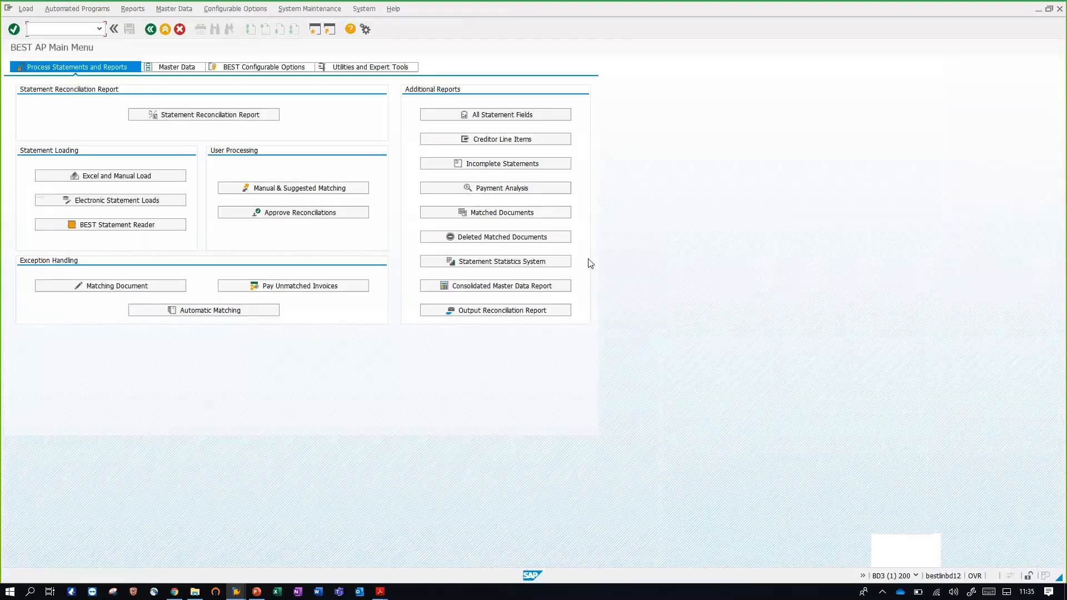
left_click(528, 262)
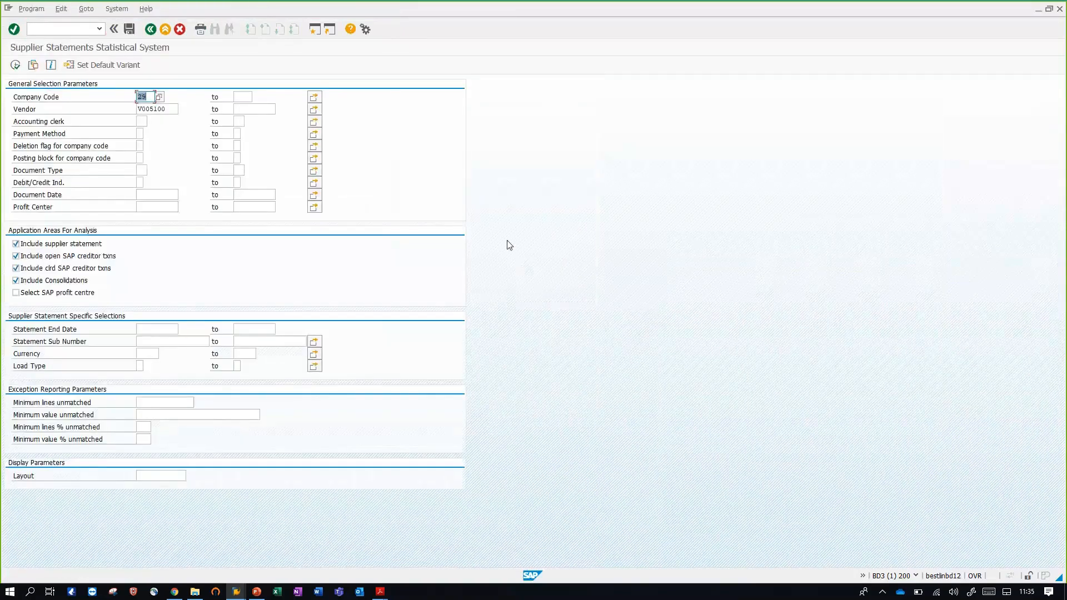
left_click(34, 65)
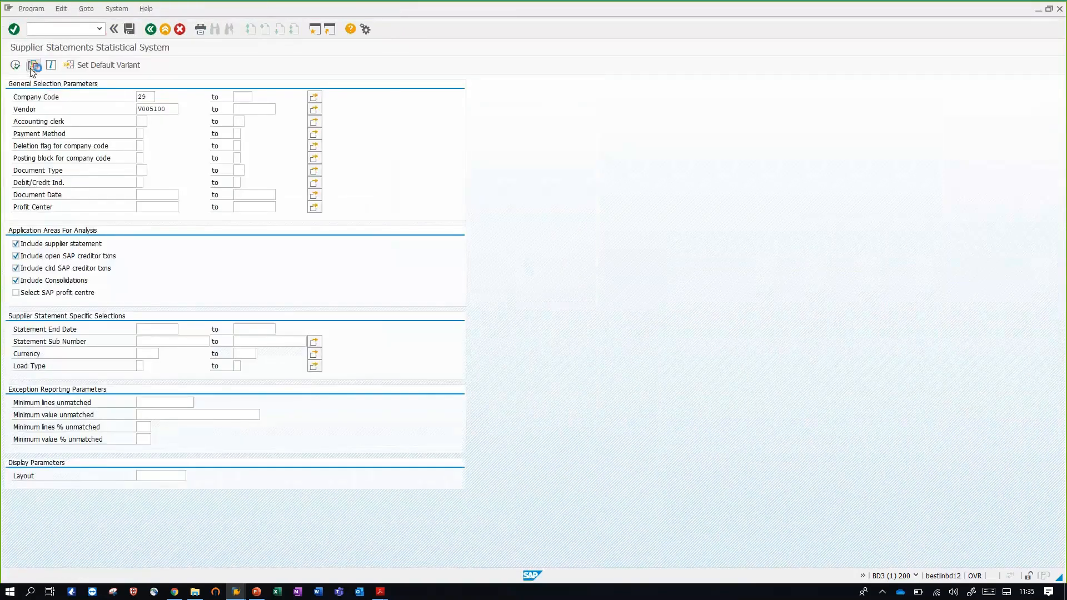
double_click(62, 184)
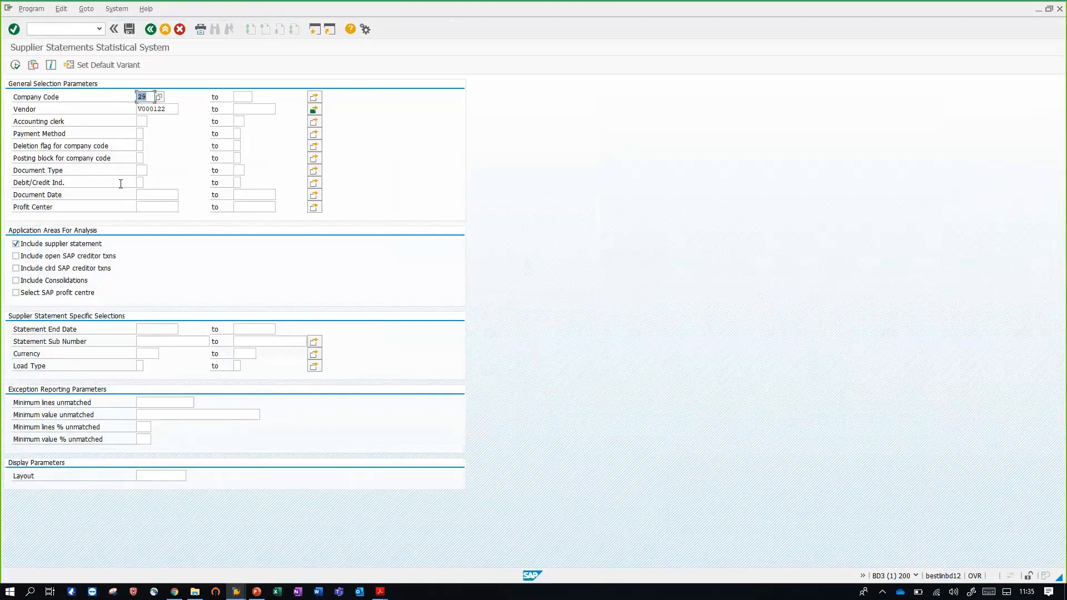
left_click(17, 72)
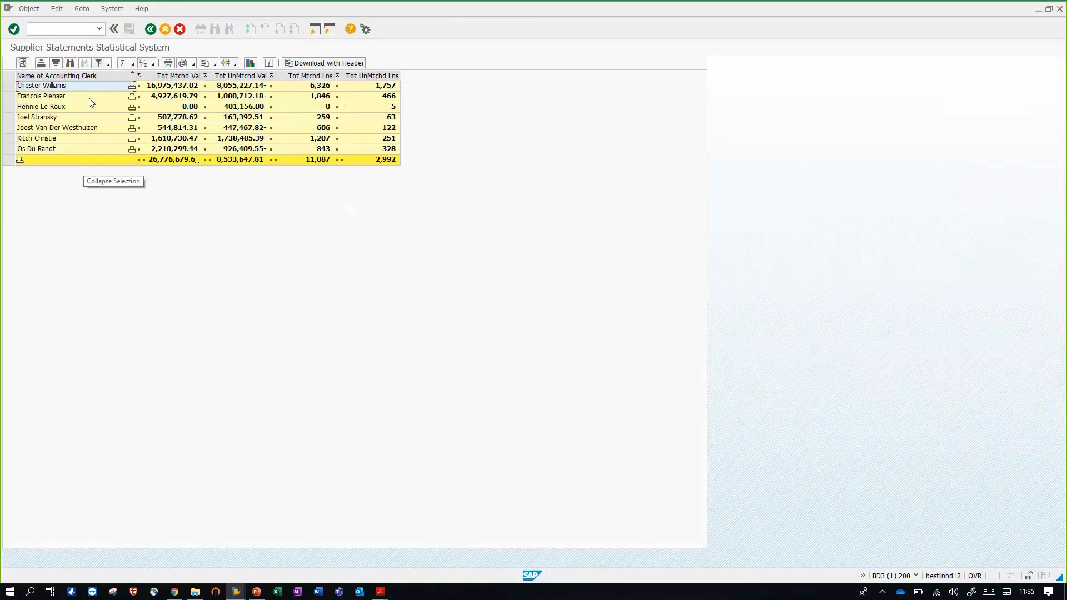
View the statistics in the /TYPE layout by document type, and switch to the /BESTVENDOR layout by company by vendor
left_click(222, 64)
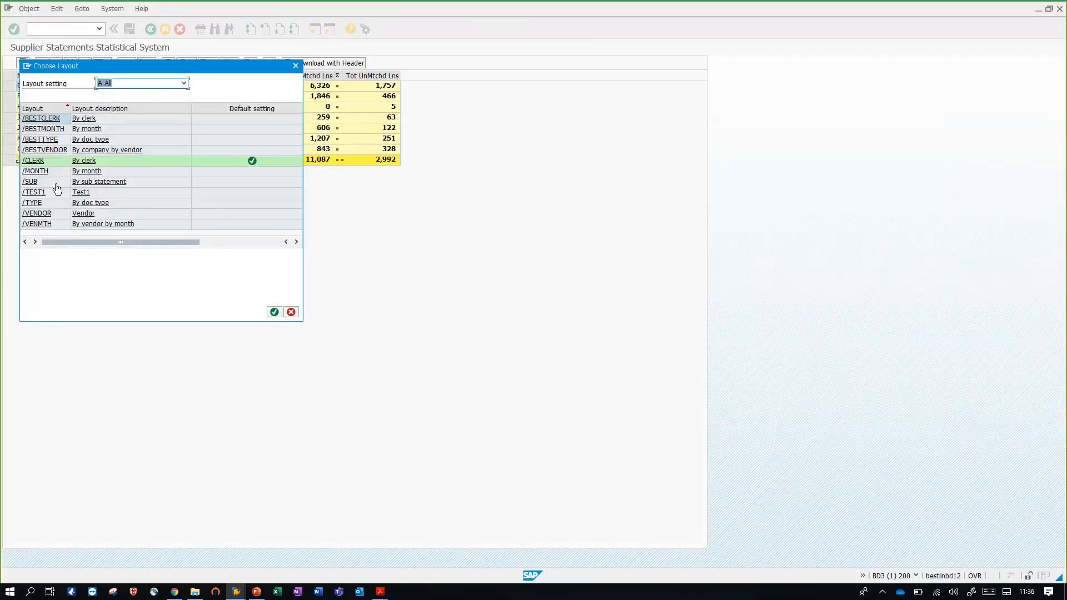
left_click(40, 203)
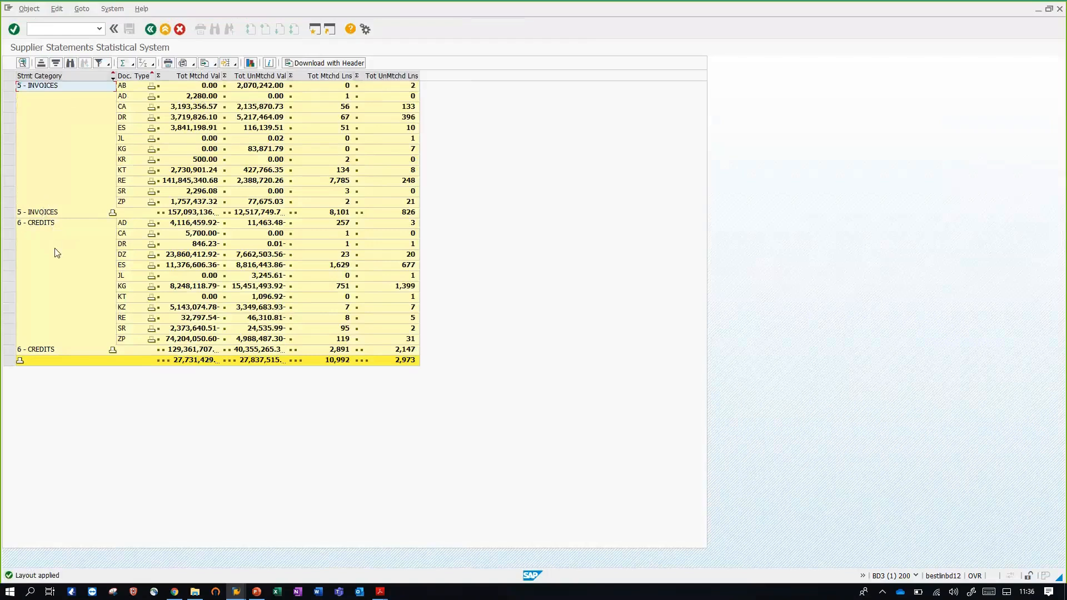
left_click(229, 64)
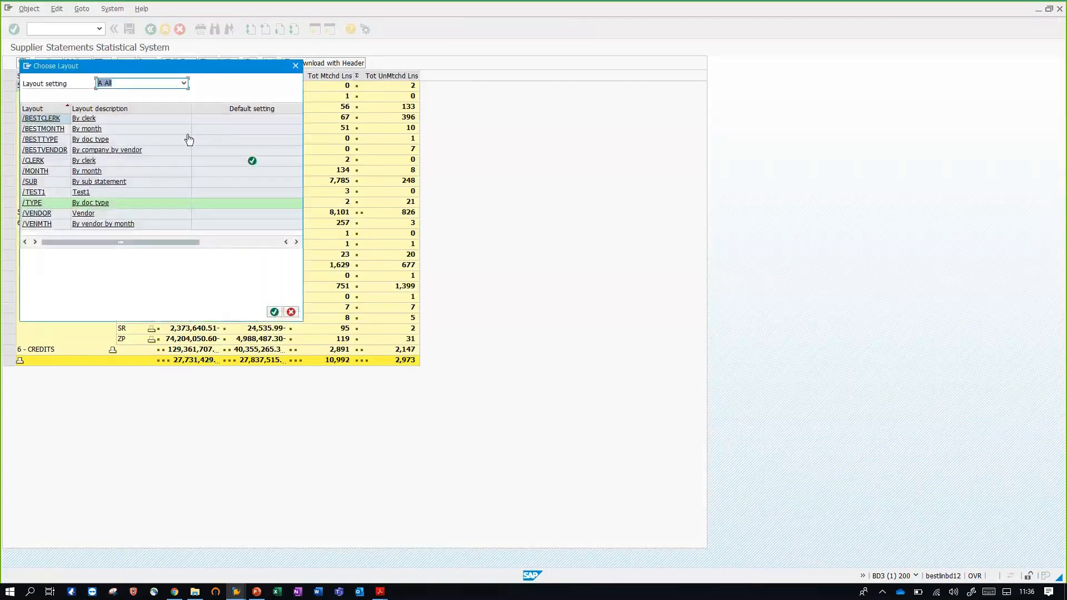
left_click(154, 149)
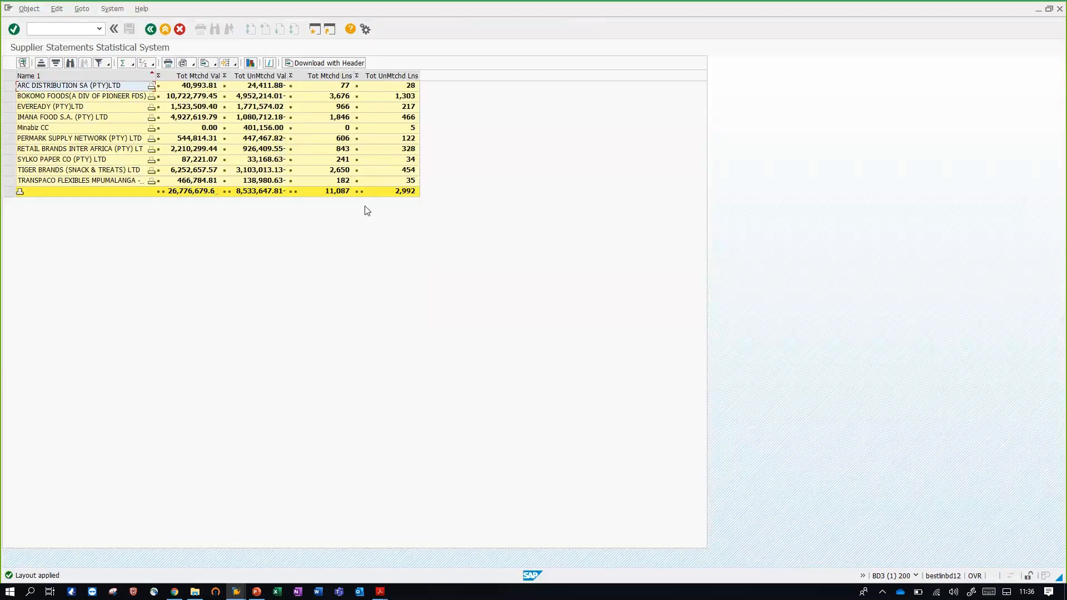
Expand the ARC DISTRIBUTION SA subtotal to examine its line values, collapse it and exit to the SAP Easy Access menu
left_click(152, 86)
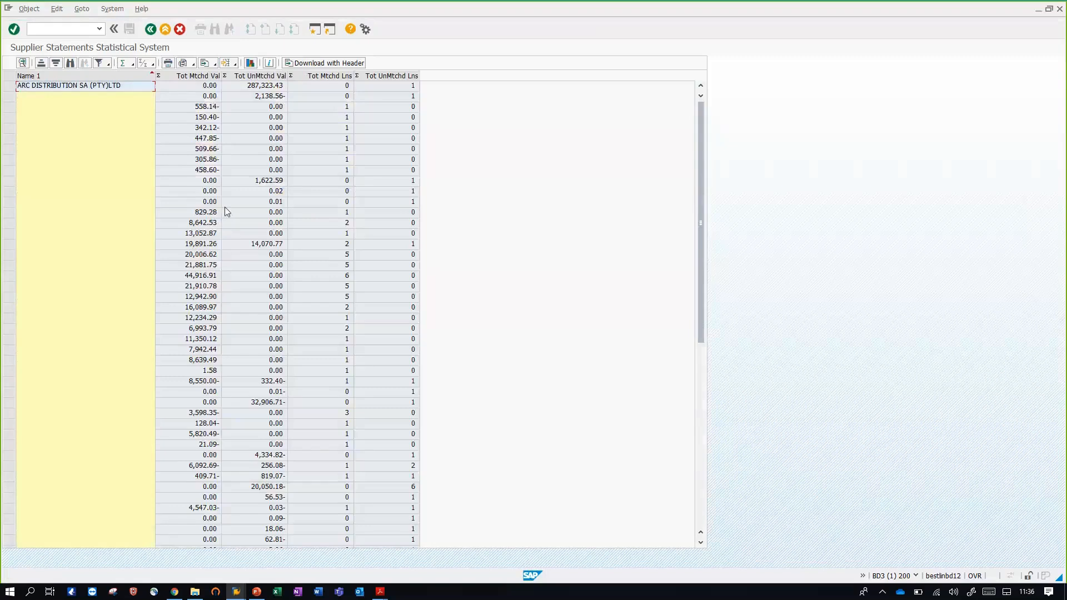
scroll(217, 210, "down", 6)
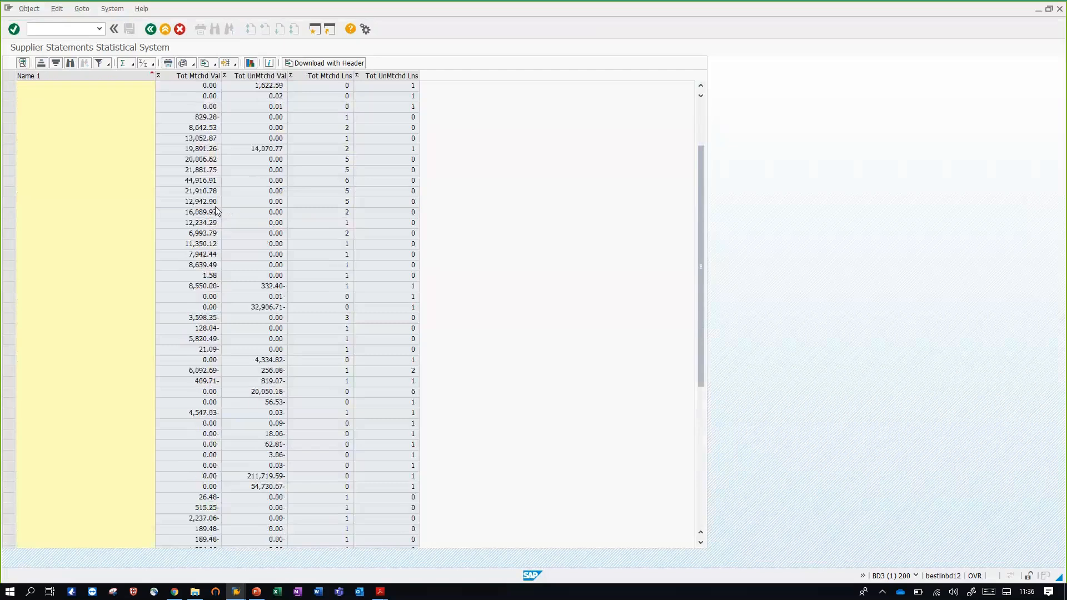
scroll(217, 210, "down", 4)
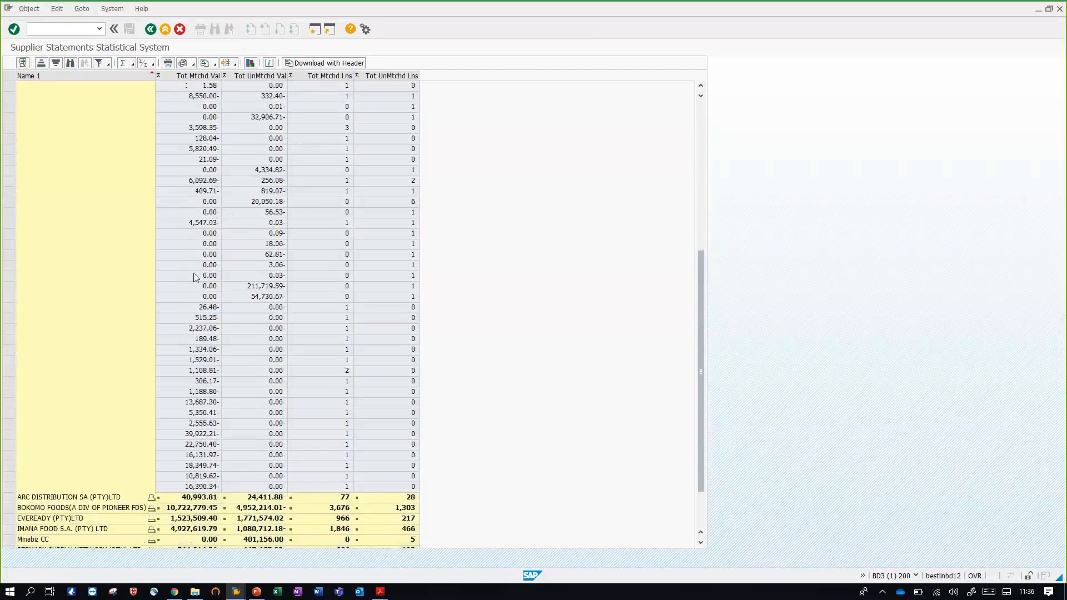
left_click(151, 497)
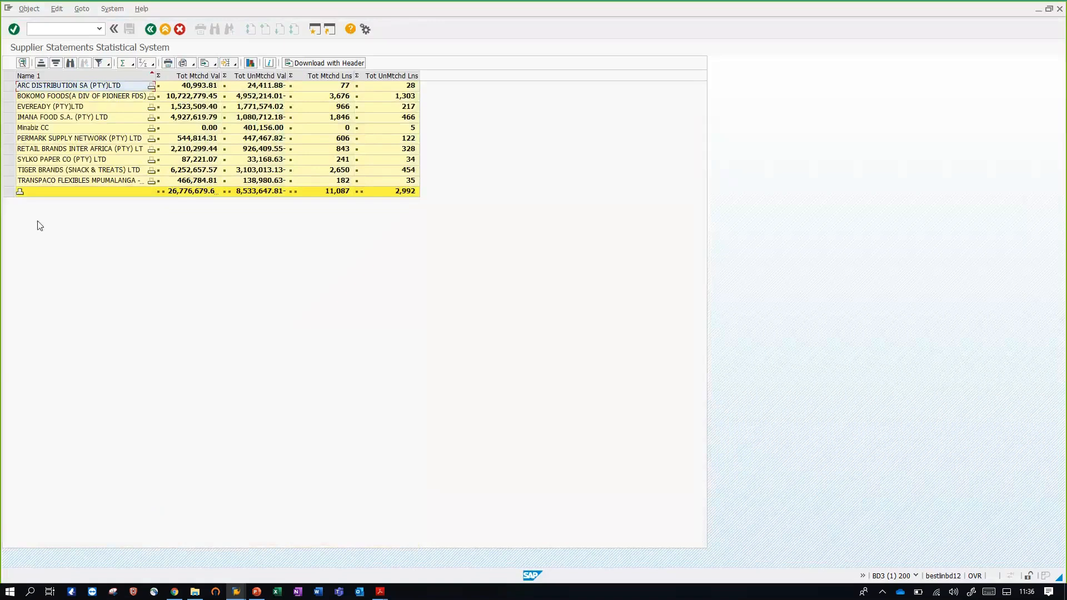
left_click(151, 29)
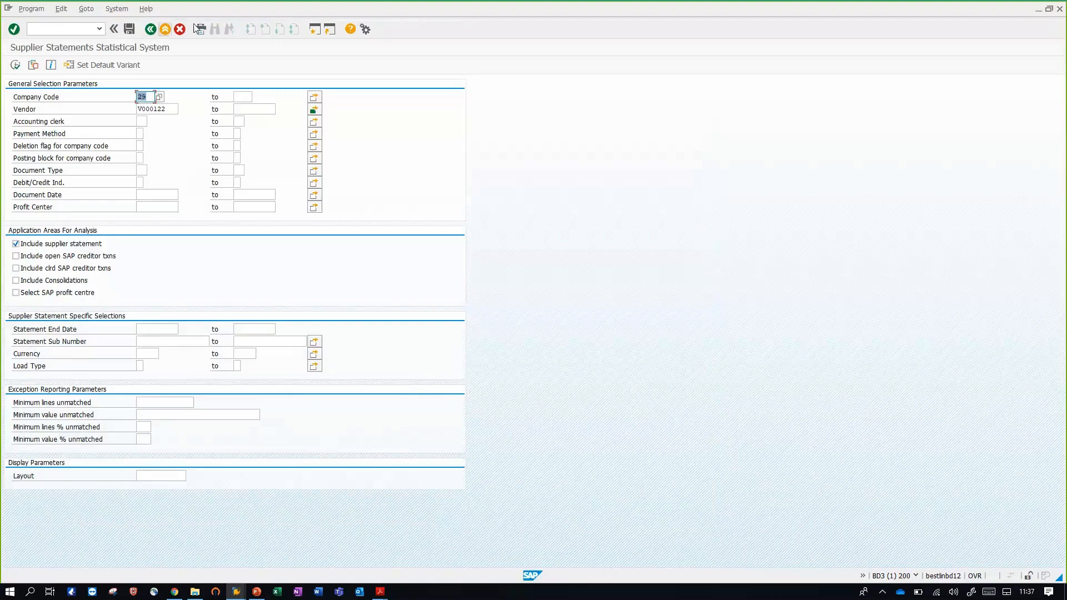
left_click(166, 31)
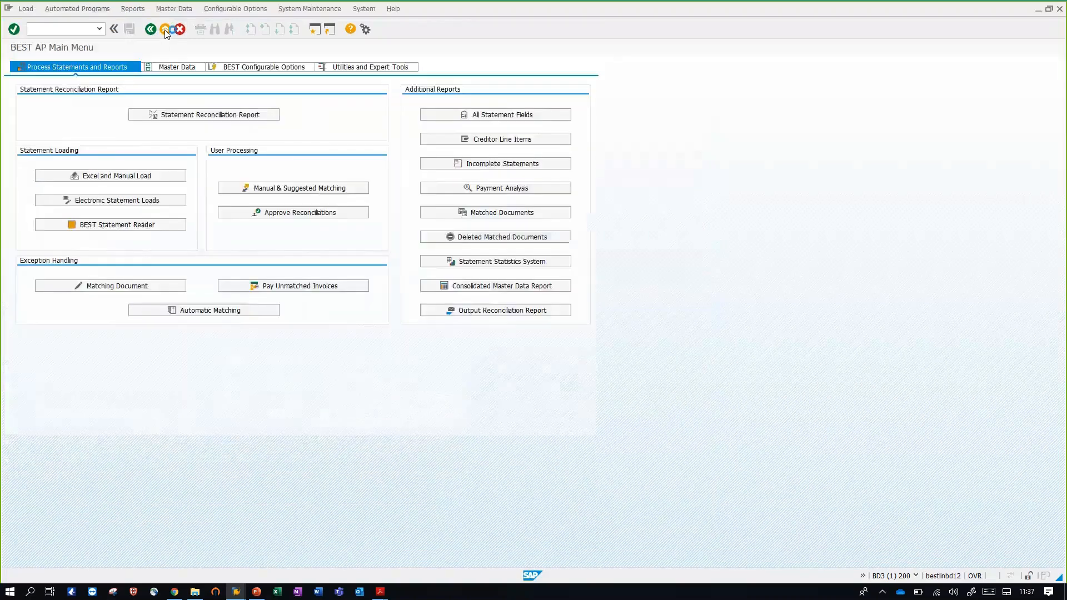
left_click(165, 31)
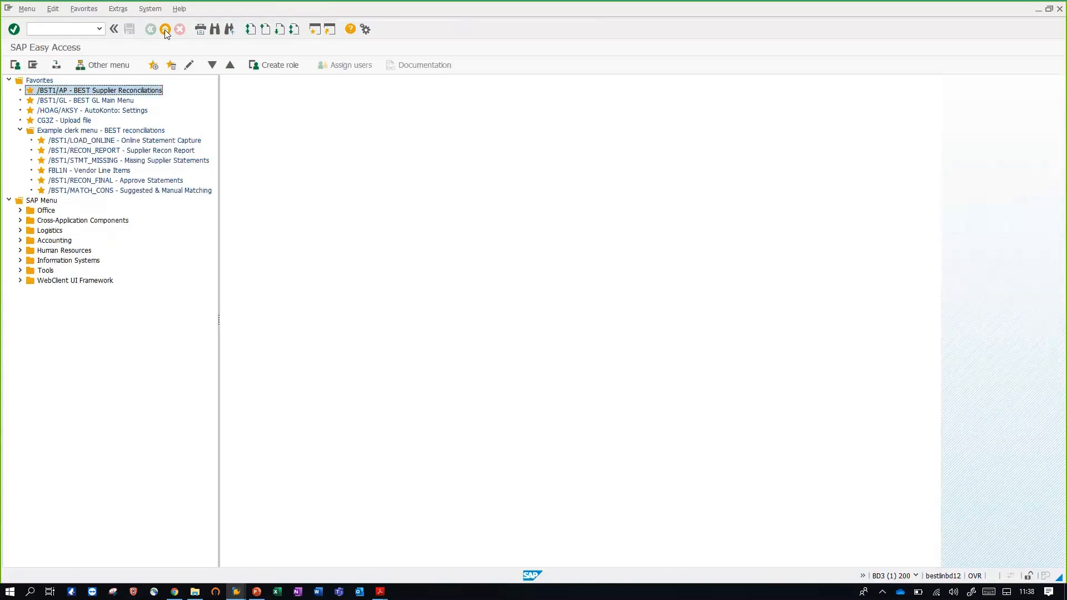
Open Online Statement Capture, run it with the PDF demo variant to view the 30.11.2014 statement matching, and return to the selection screen
left_click(120, 141)
double_click(119, 143)
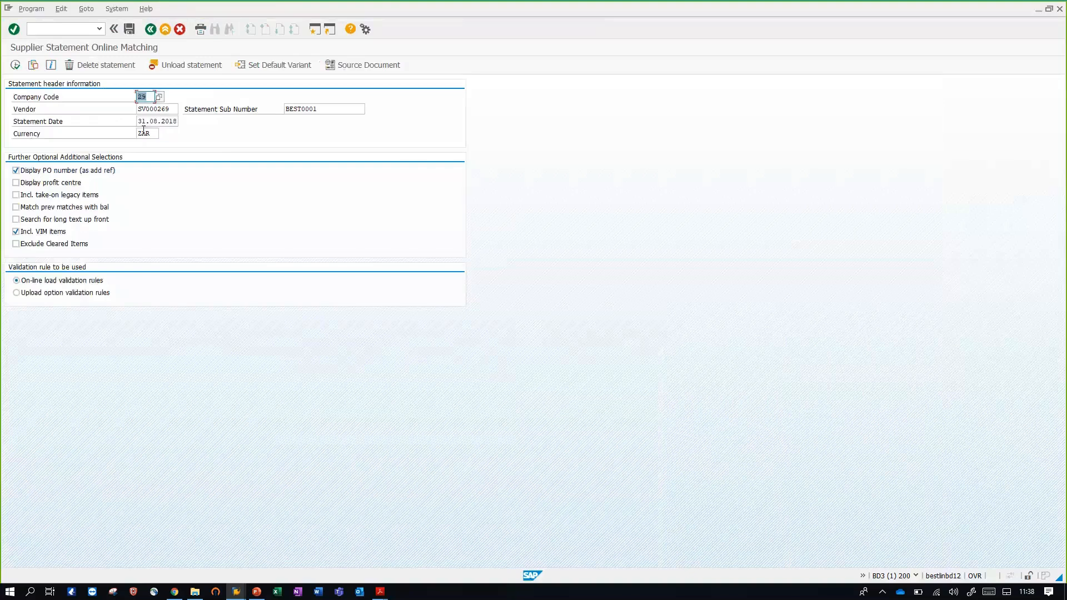
left_click(34, 65)
left_click(248, 281)
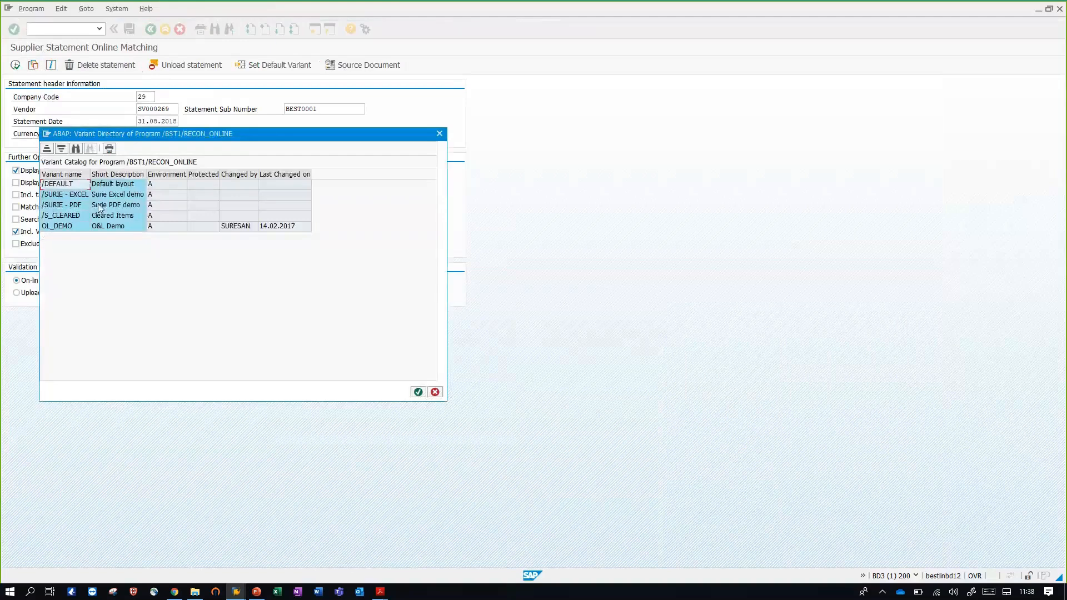
double_click(228, 226)
left_click(15, 64)
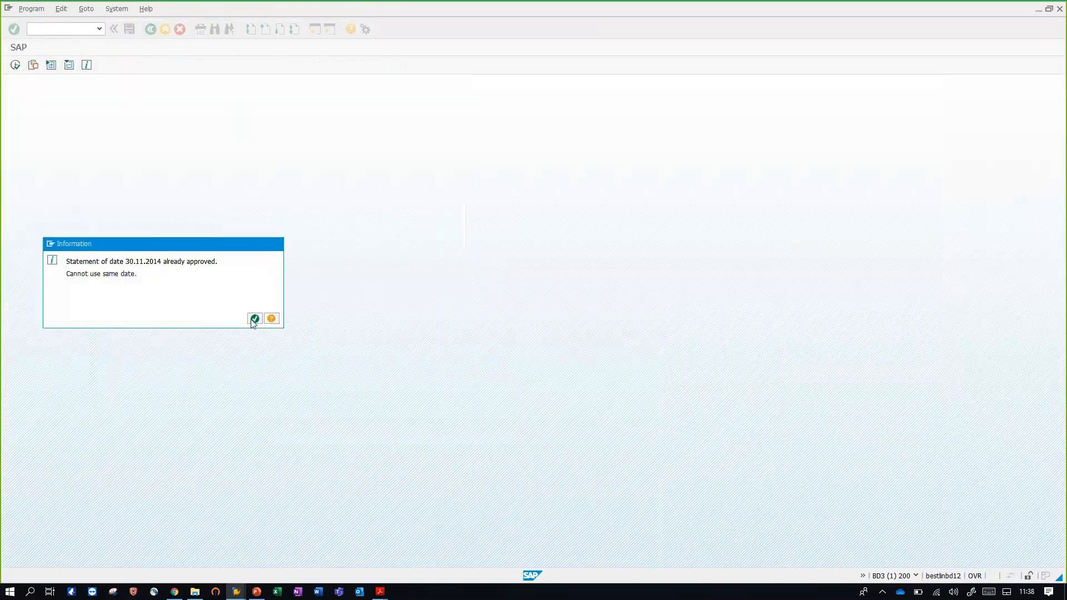
left_click(253, 319)
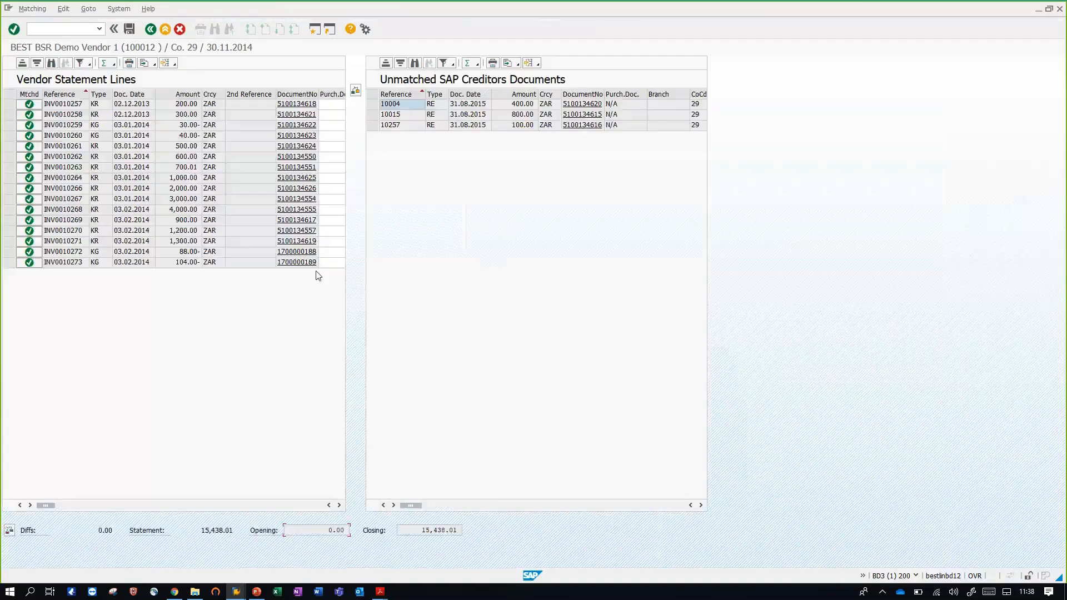
left_click(152, 31)
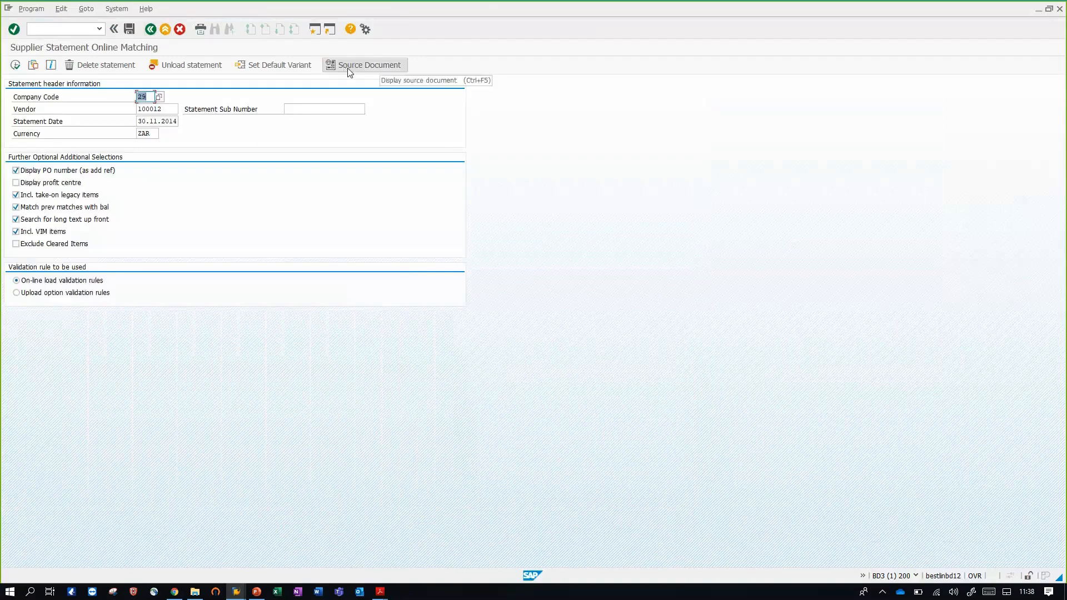
View the source document BEST Supplier statements in PDF for the 30.11.2014 statement and return to the SAP Easy Access menu
left_click(348, 69)
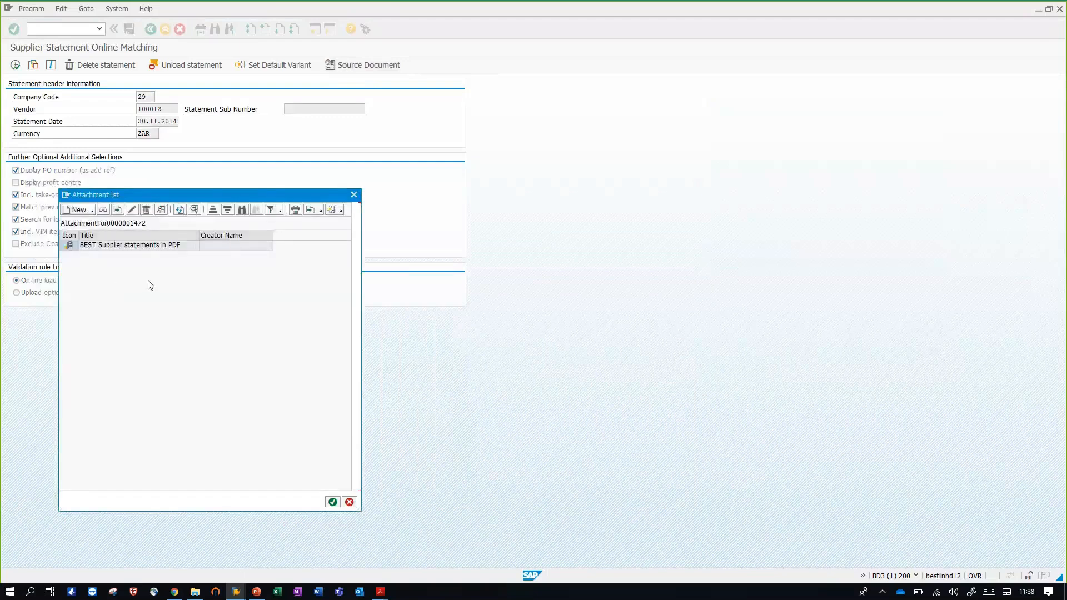
double_click(154, 247)
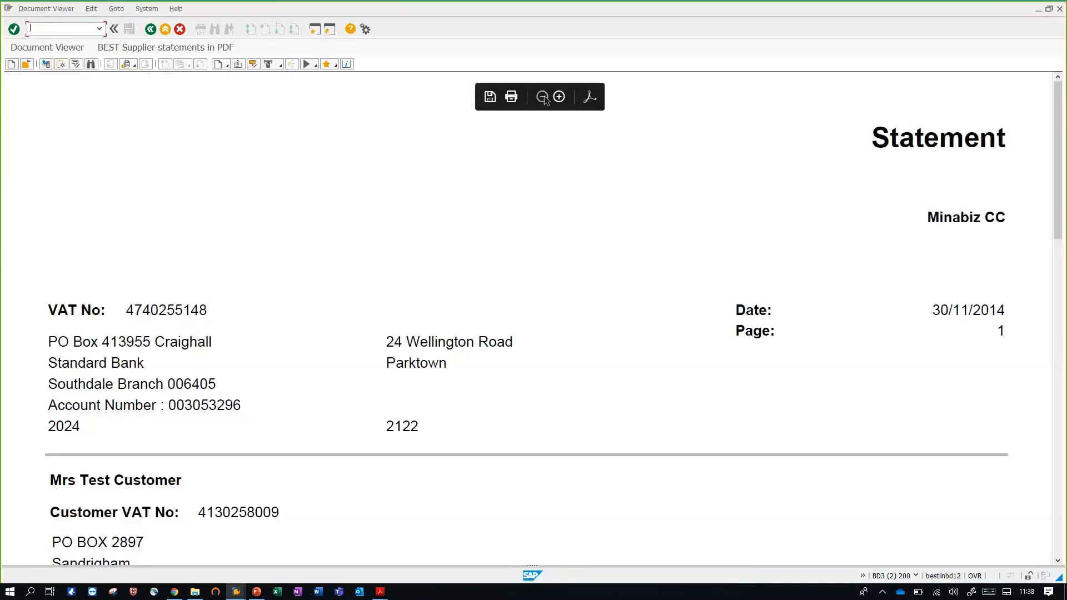
left_click(542, 97)
left_click(542, 97)
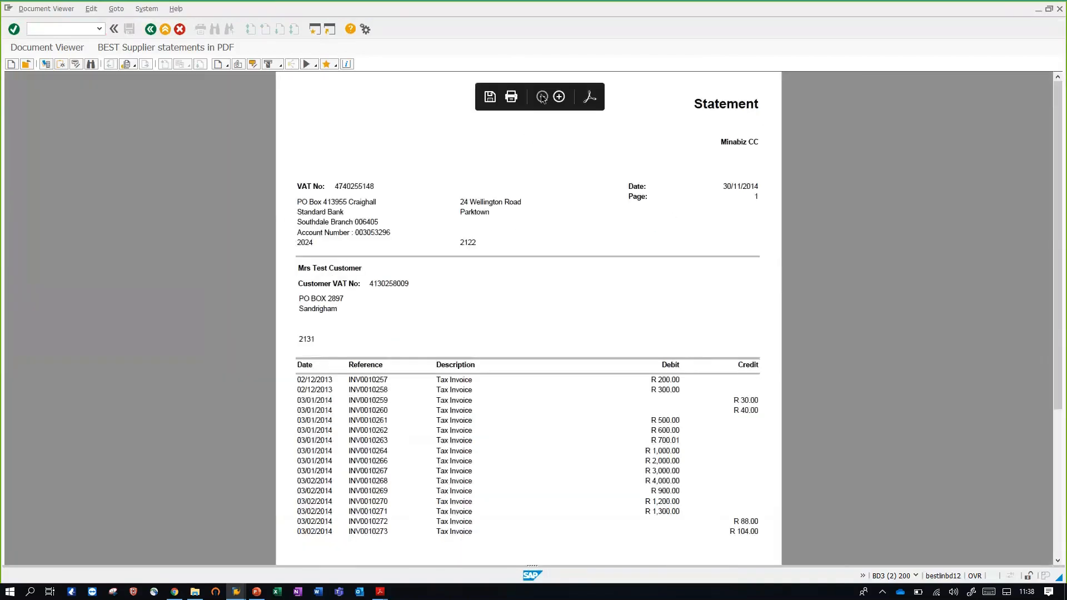
scroll(533, 250, "down", 1)
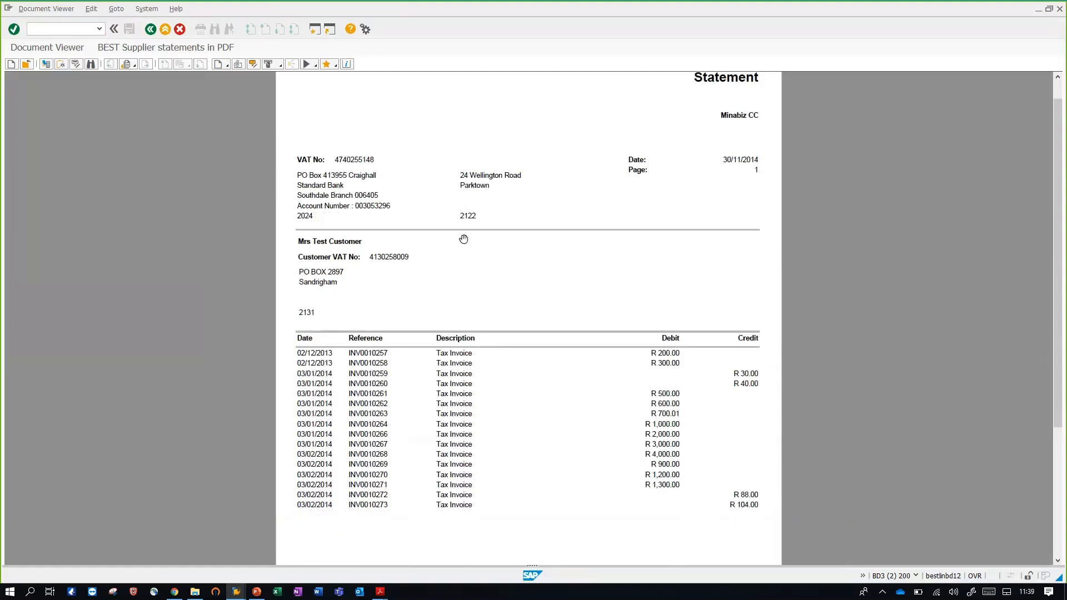
left_click(152, 29)
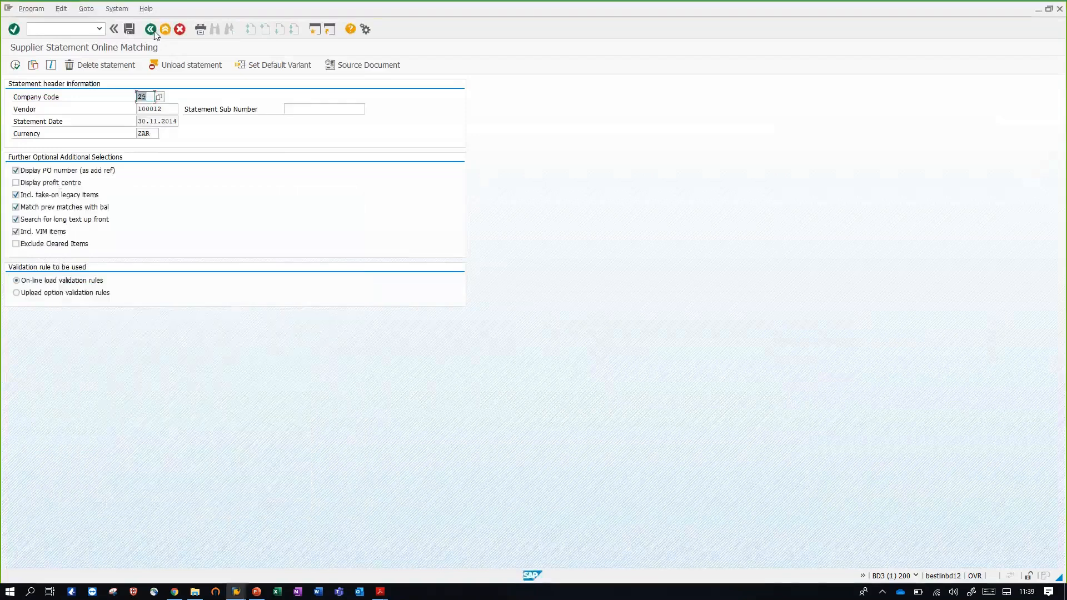
left_click(152, 31)
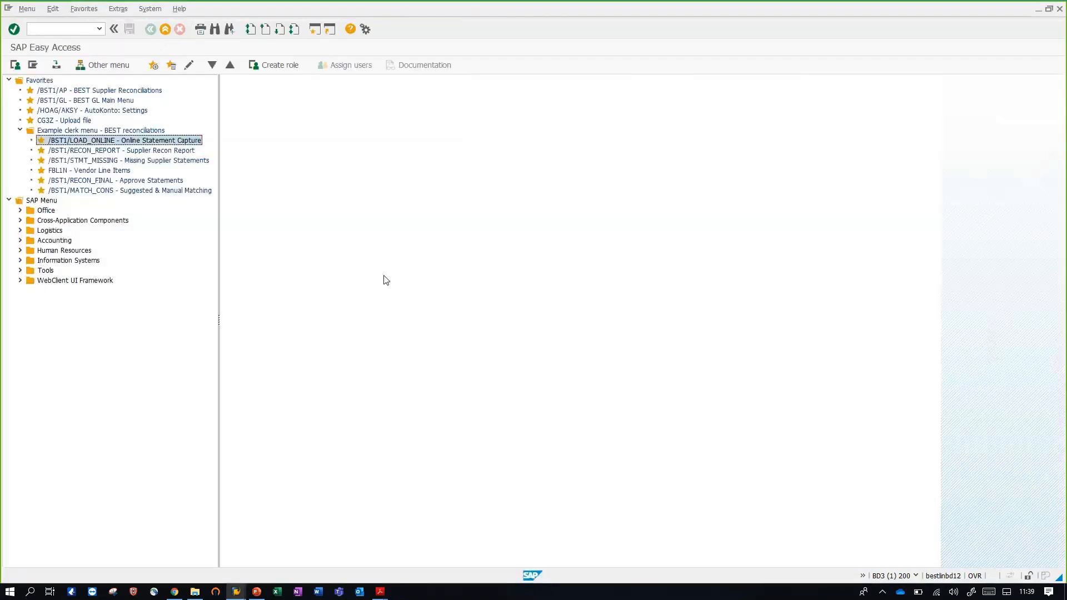